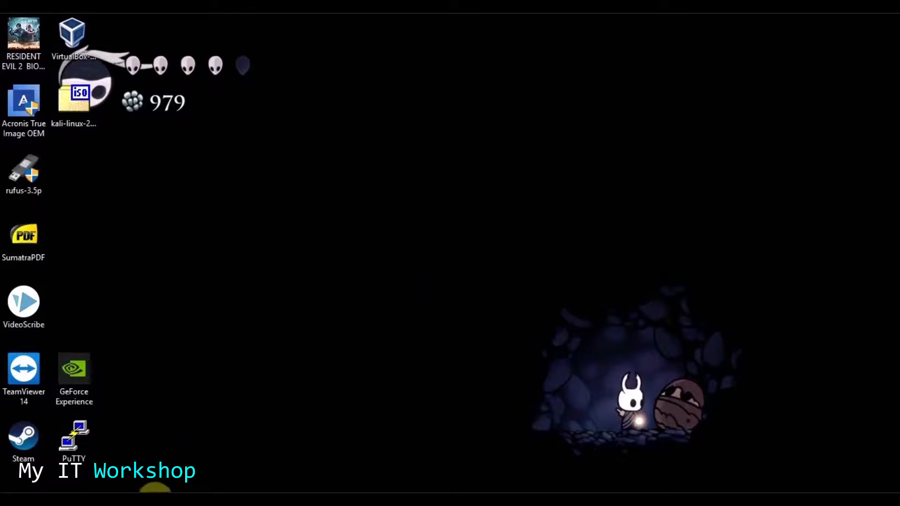
- Open File Explorer from the taskbar to view This PC and its drives
{"action": "left_click", "coordinate": [156, 503]}
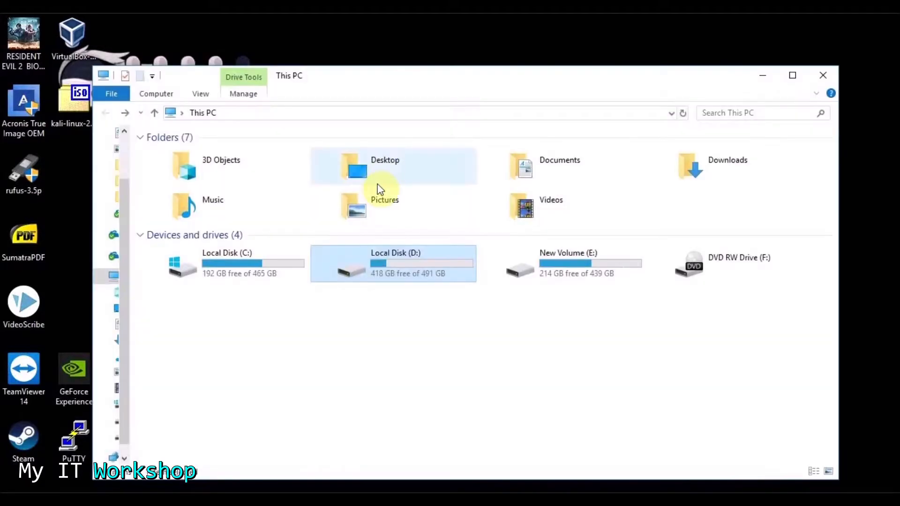
- Compare the Local Disk (C:) and (D:) drives to check their free space
{"action": "left_click", "coordinate": [229, 265]}
{"action": "left_click", "coordinate": [396, 268]}
{"action": "left_click", "coordinate": [192, 268]}
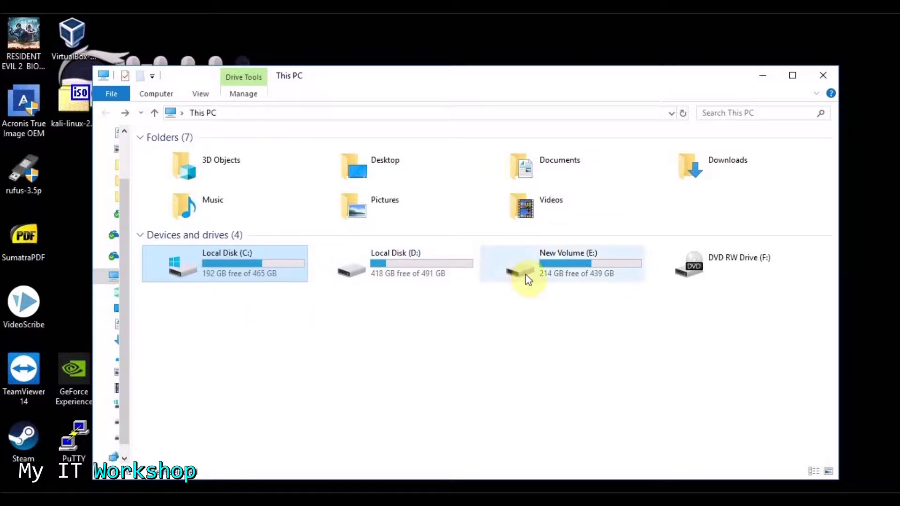
{"action": "left_click", "coordinate": [403, 270]}
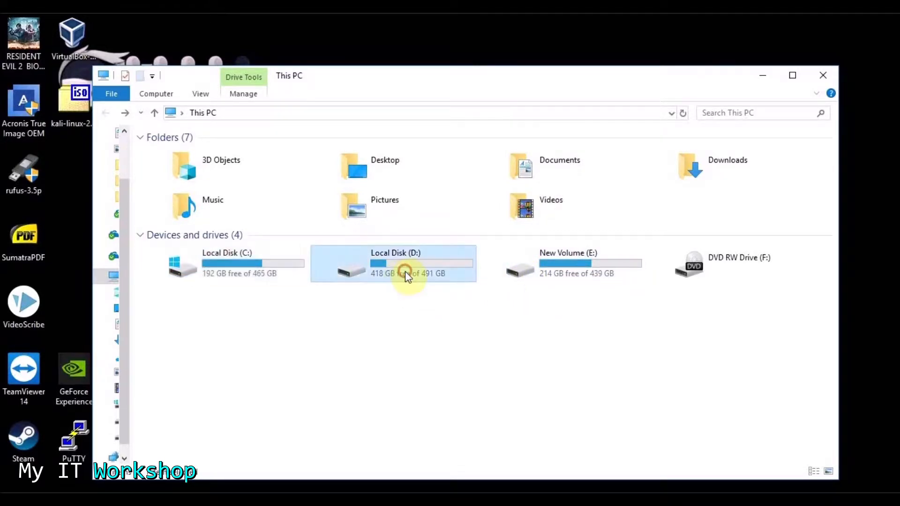
{"action": "left_click", "coordinate": [235, 269]}
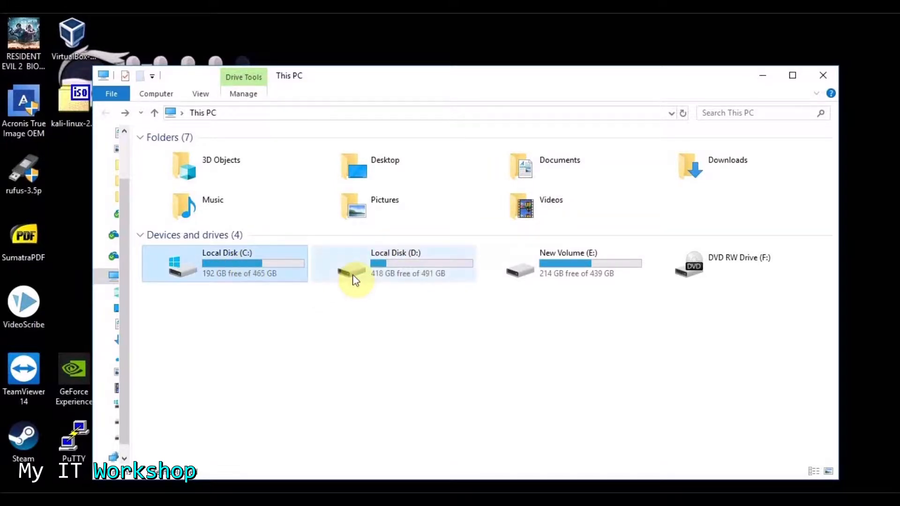
- Open Local Disk (D:) to view its folders, then minimize File Explorer
{"action": "left_click", "coordinate": [389, 269]}
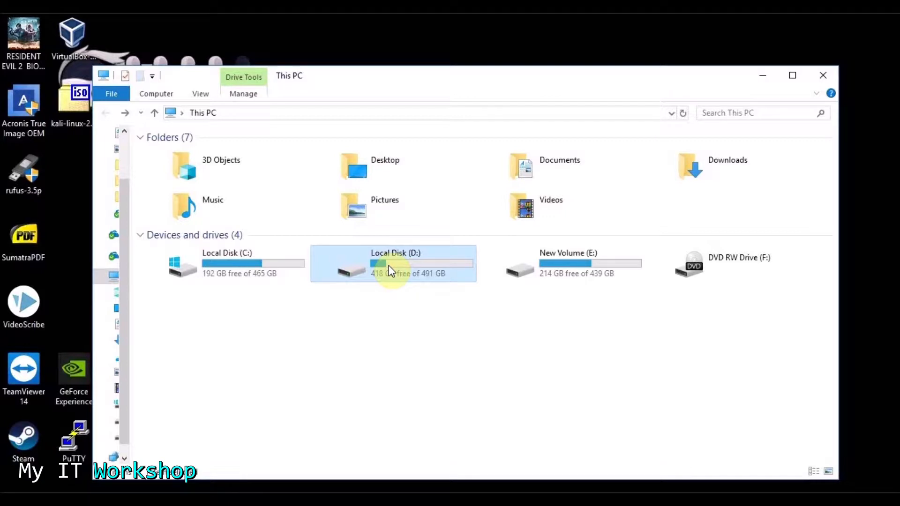
{"action": "double_click", "coordinate": [388, 269]}
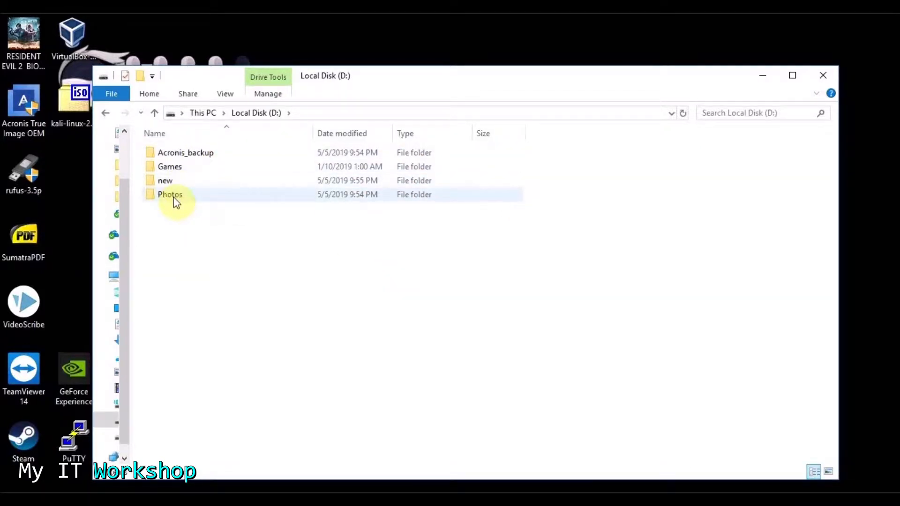
{"action": "left_click", "coordinate": [764, 78]}
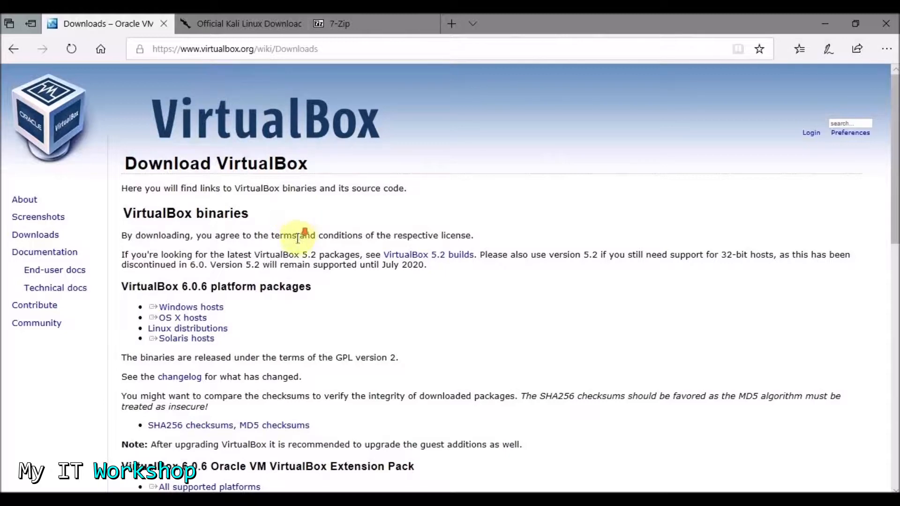
- Start downloading the VirtualBox 6.0.6 installer for Windows hosts
{"action": "scroll", "coordinate": [297, 235], "scroll_direction": "down", "scroll_amount": 1}
{"action": "left_click", "coordinate": [190, 243]}
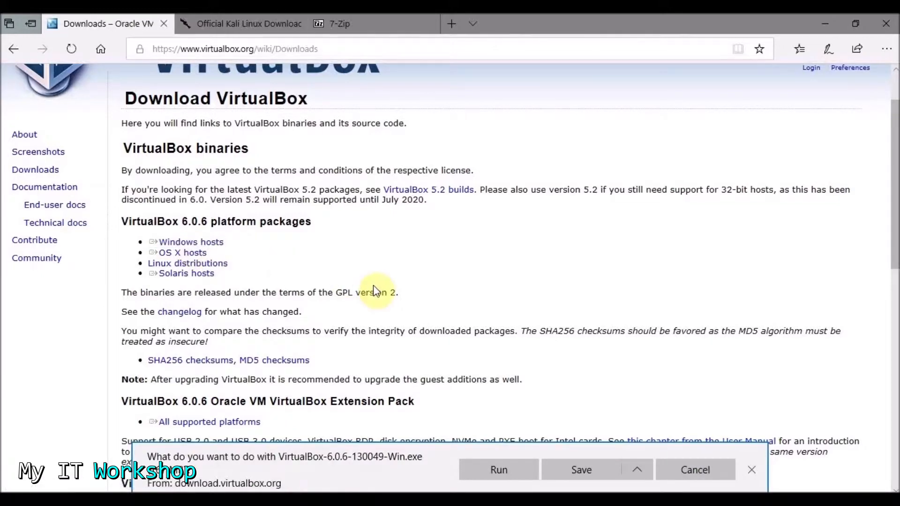
{"action": "scroll", "coordinate": [373, 286], "scroll_direction": "down", "scroll_amount": 2}
{"action": "scroll", "coordinate": [368, 282], "scroll_direction": "up", "scroll_amount": 1}
{"action": "scroll", "coordinate": [367, 280], "scroll_direction": "up", "scroll_amount": 1}
{"action": "scroll", "coordinate": [364, 279], "scroll_direction": "down", "scroll_amount": 5}
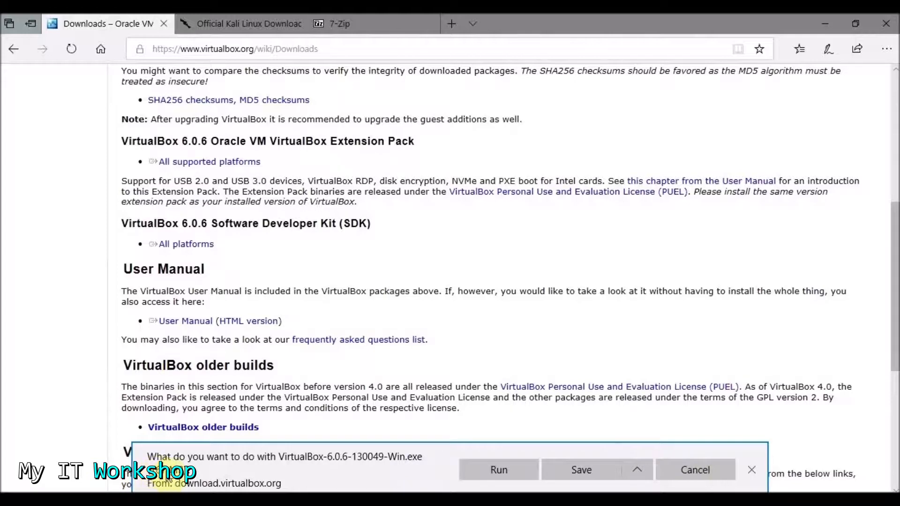
- Cancel the installer download and switch to the Kali Linux Downloads tab
{"action": "left_click", "coordinate": [714, 471]}
{"action": "scroll", "coordinate": [451, 345], "scroll_direction": "down", "scroll_amount": 4}
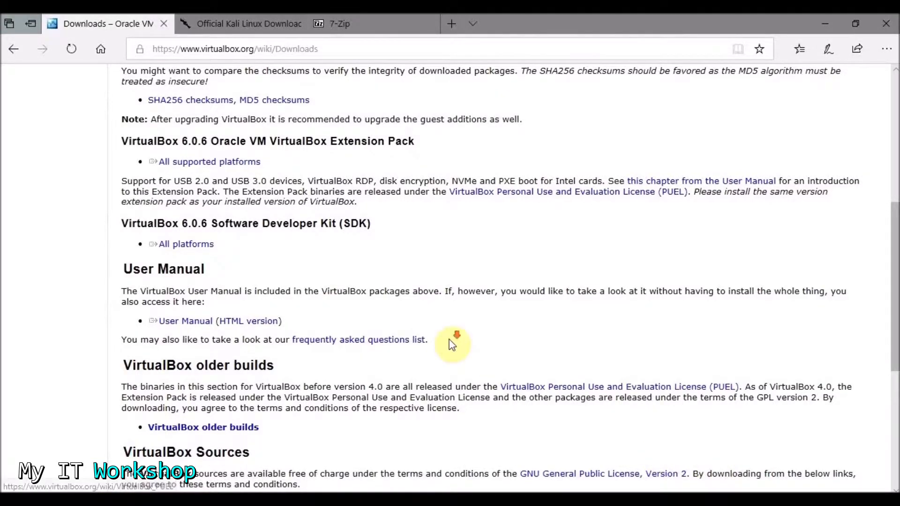
{"action": "scroll", "coordinate": [451, 344], "scroll_direction": "up", "scroll_amount": 10}
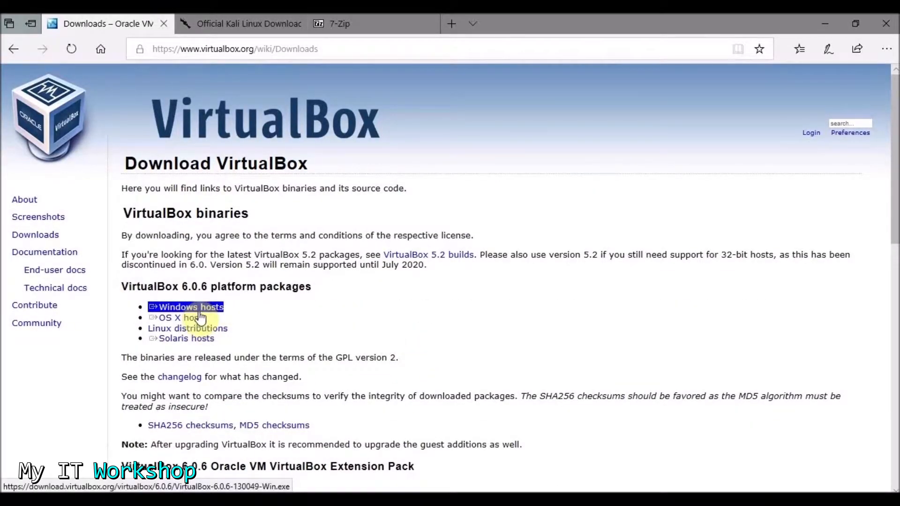
{"action": "left_click", "coordinate": [212, 25]}
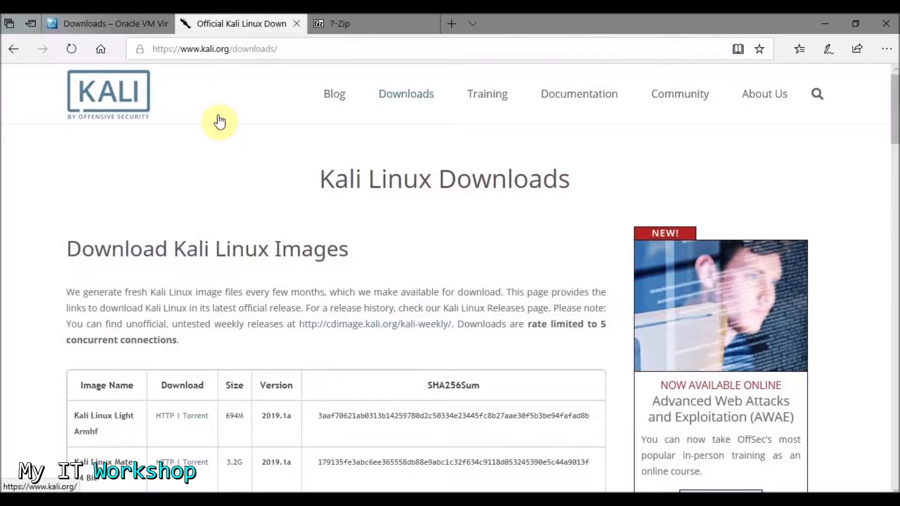
- Scroll the Kali 2019.1a image table and highlight the 3.3G Kali Linux 64 Bit size
{"action": "scroll", "coordinate": [219, 122], "scroll_direction": "down", "scroll_amount": 3}
{"action": "scroll", "coordinate": [221, 125], "scroll_direction": "up", "scroll_amount": 3}
{"action": "mouse_move", "coordinate": [426, 100]}
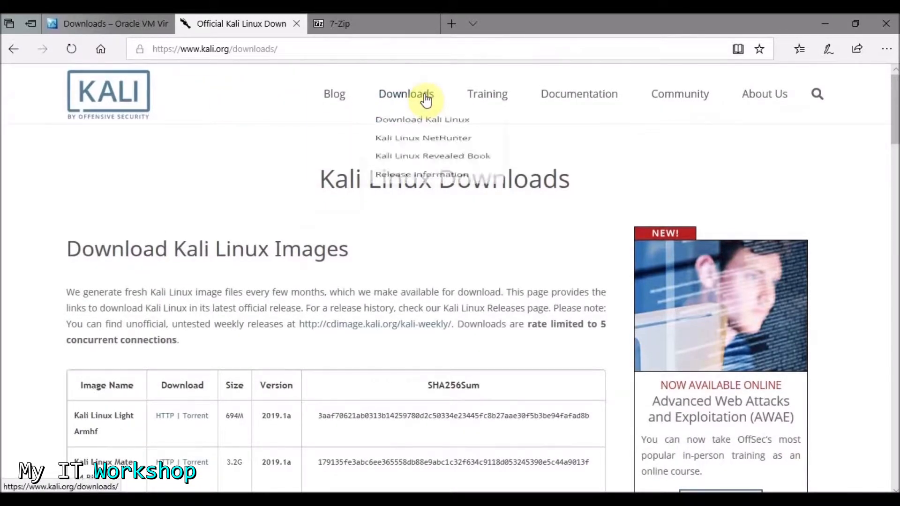
{"action": "scroll", "coordinate": [212, 198], "scroll_direction": "down", "scroll_amount": 7}
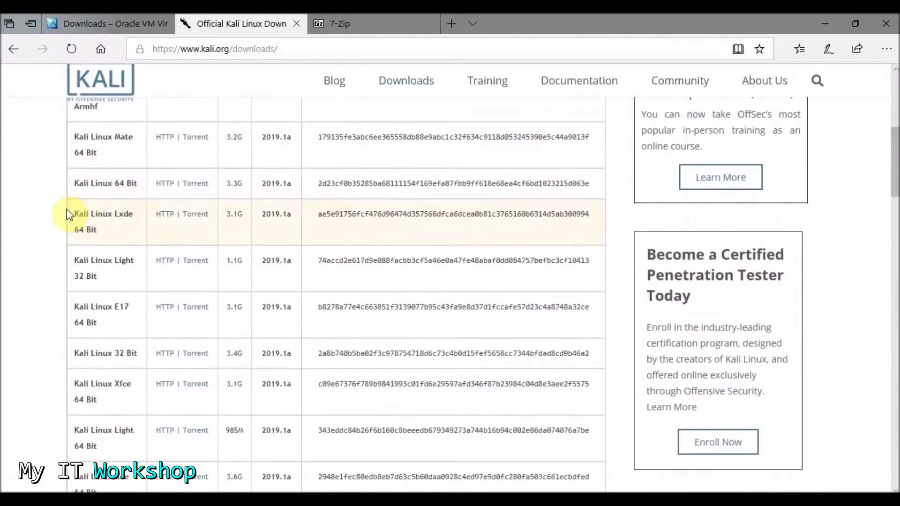
{"action": "scroll", "coordinate": [68, 214], "scroll_direction": "up", "scroll_amount": 1}
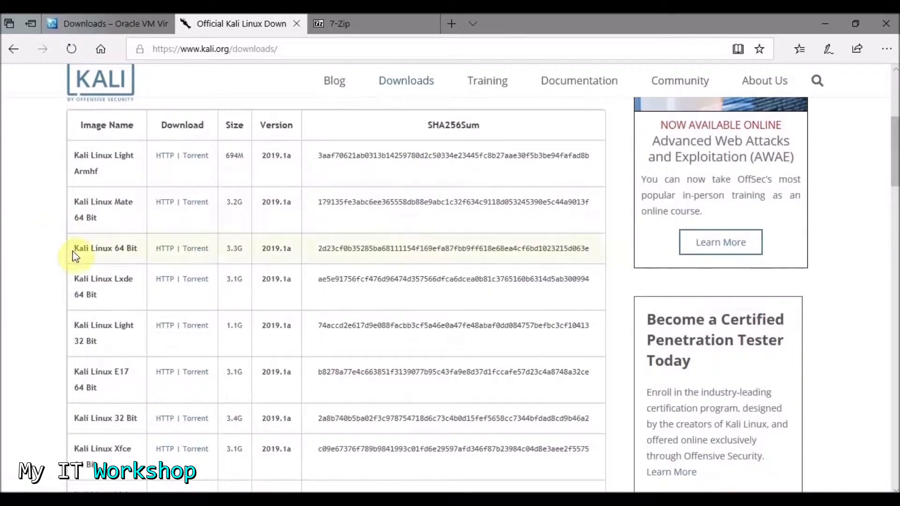
{"action": "double_click", "coordinate": [237, 249]}
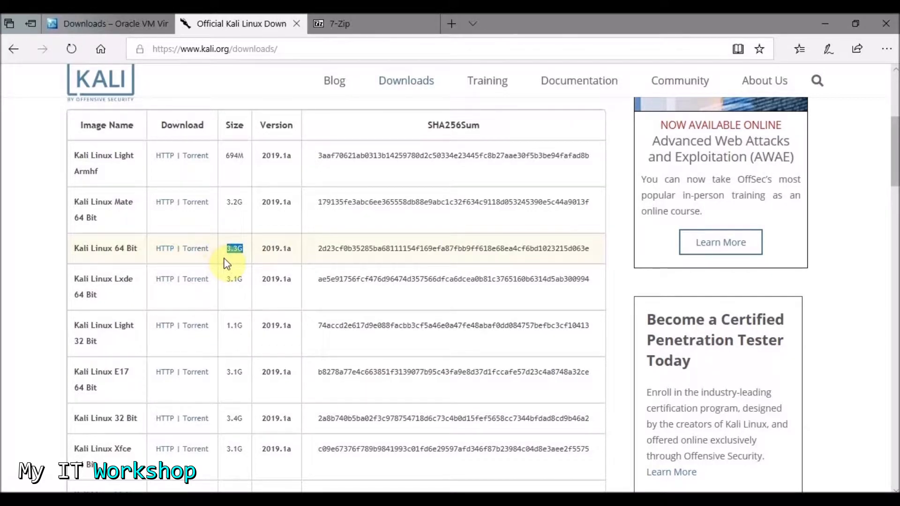
{"action": "left_click", "coordinate": [51, 261]}
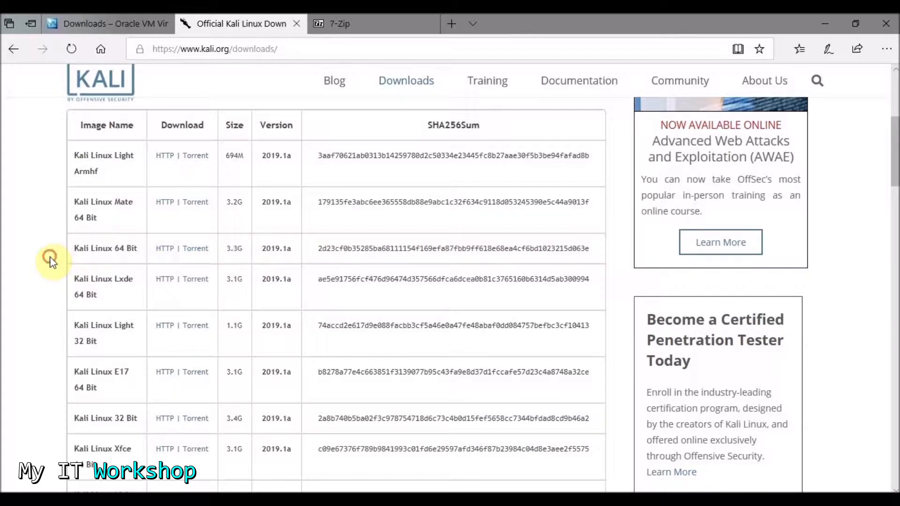
- Highlight the Kali Linux 64 Bit, Mate and Light Armhf image names, then switch to 7-Zip
{"action": "left_click_drag", "start_coordinate": [137, 249], "coordinate": [81, 246]}
{"action": "scroll", "coordinate": [56, 274], "scroll_direction": "down", "scroll_amount": 4}
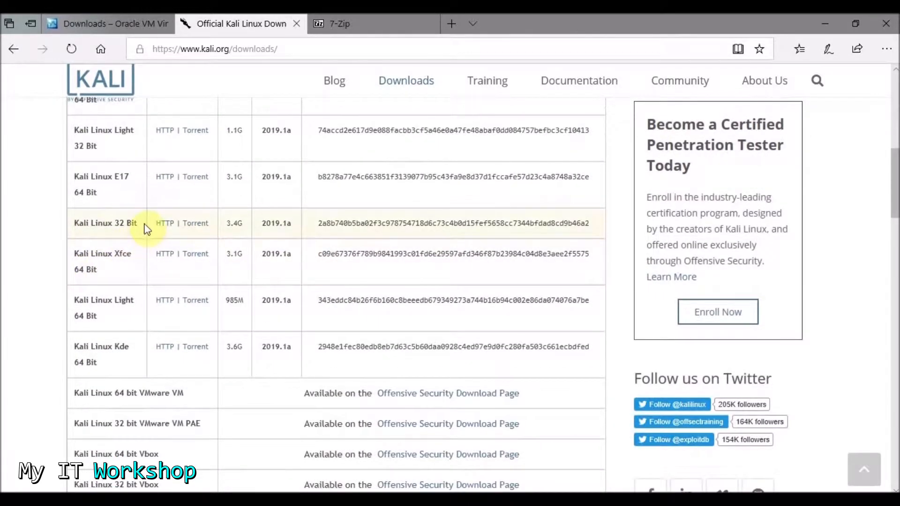
{"action": "left_click_drag", "start_coordinate": [142, 224], "coordinate": [46, 232]}
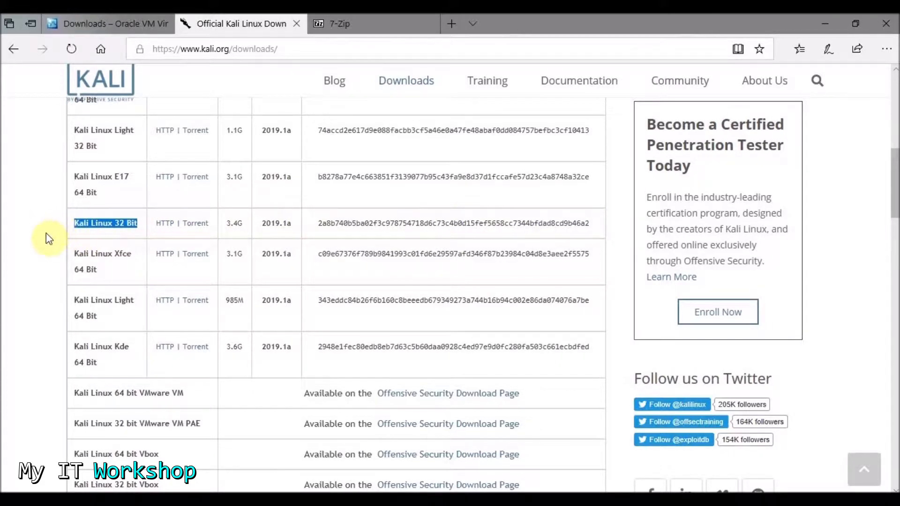
{"action": "scroll", "coordinate": [46, 227], "scroll_direction": "up", "scroll_amount": 1}
{"action": "scroll", "coordinate": [46, 227], "scroll_direction": "up", "scroll_amount": 3}
{"action": "left_click_drag", "start_coordinate": [110, 217], "coordinate": [75, 204]}
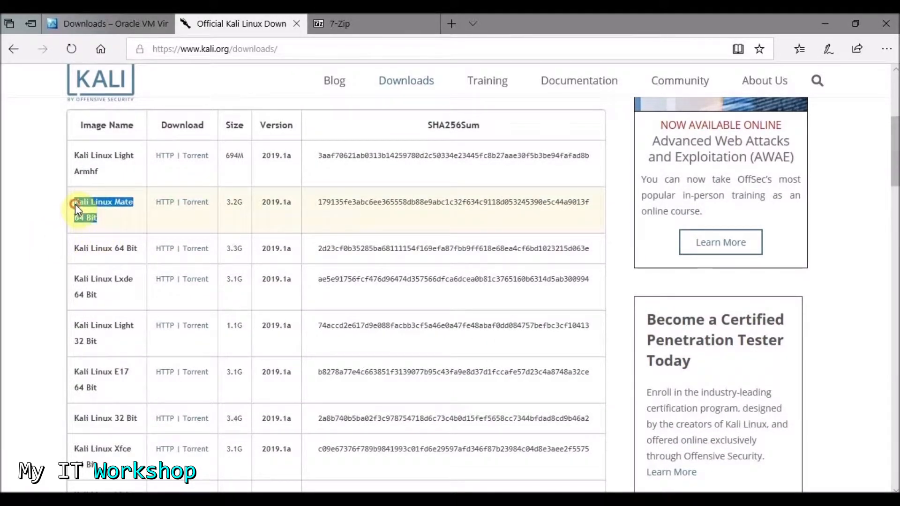
{"action": "left_click", "coordinate": [51, 245]}
{"action": "left_click_drag", "start_coordinate": [114, 169], "coordinate": [72, 145]}
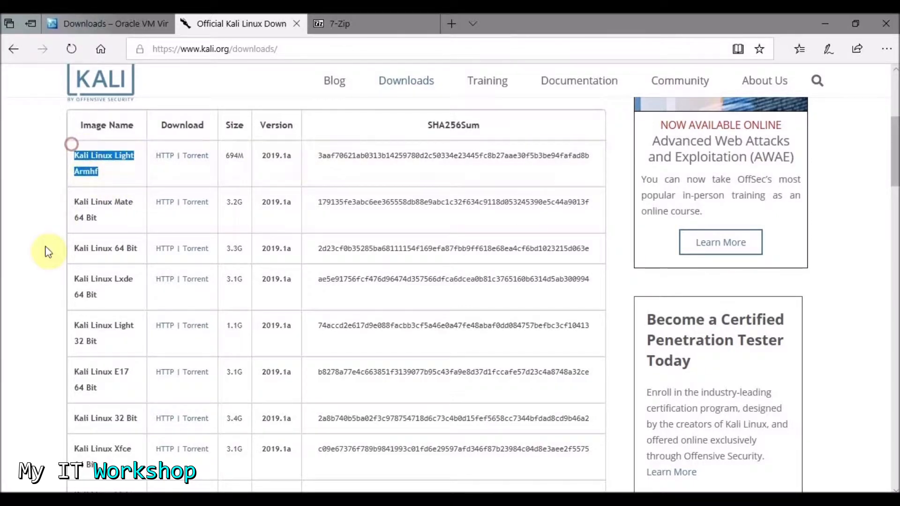
{"action": "left_click", "coordinate": [41, 322]}
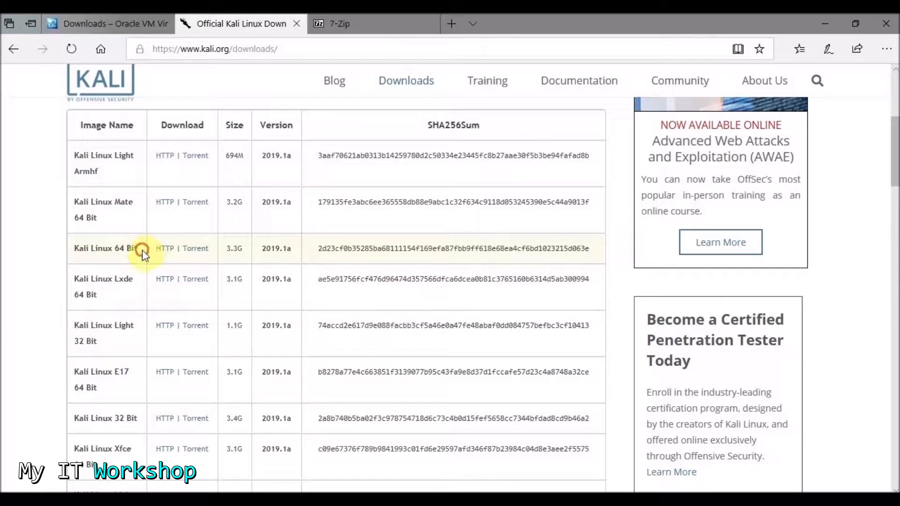
{"action": "left_click_drag", "start_coordinate": [141, 250], "coordinate": [75, 245]}
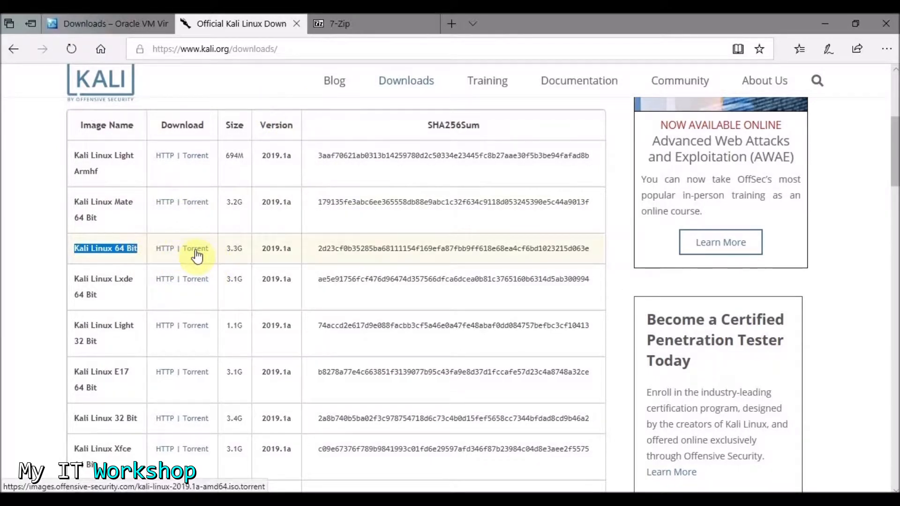
{"action": "left_click", "coordinate": [339, 22]}
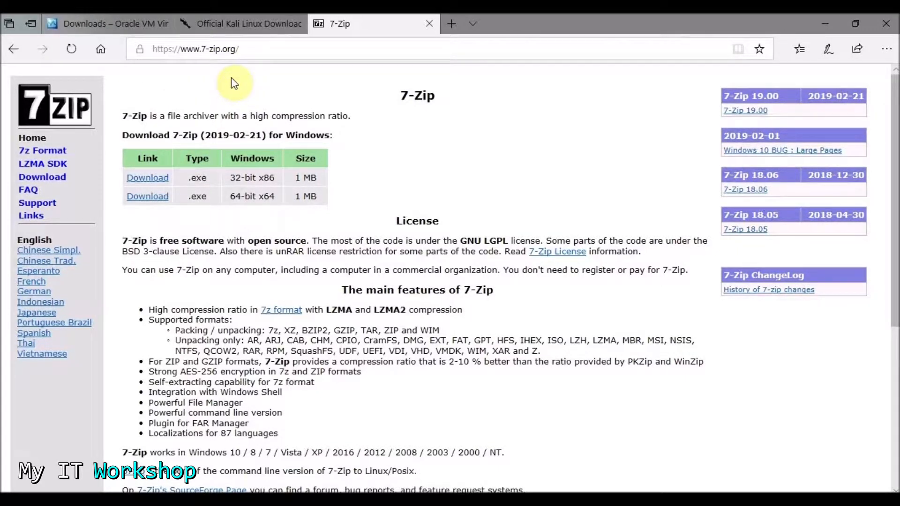
- Highlight 7-Zip's file archiver description and 1 MB 32-bit size, then minimize Edge
{"action": "left_click_drag", "start_coordinate": [156, 116], "coordinate": [364, 125]}
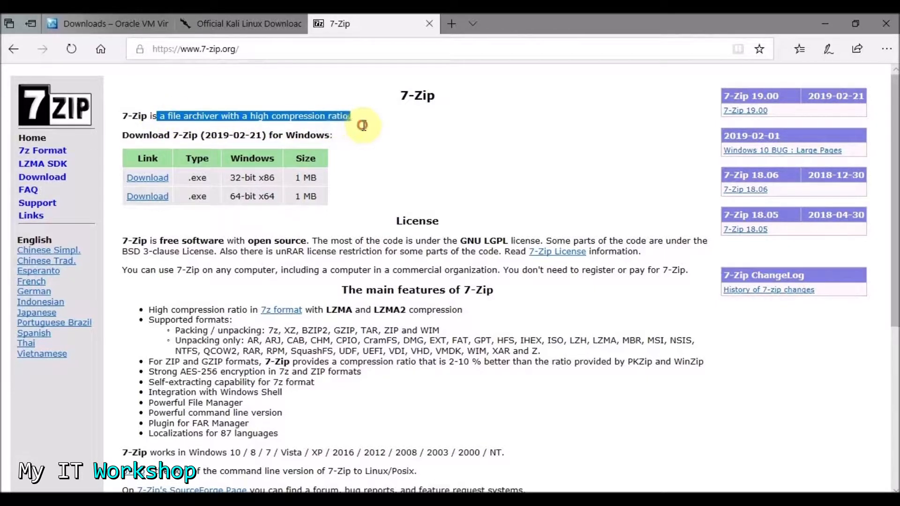
{"action": "left_click", "coordinate": [372, 163]}
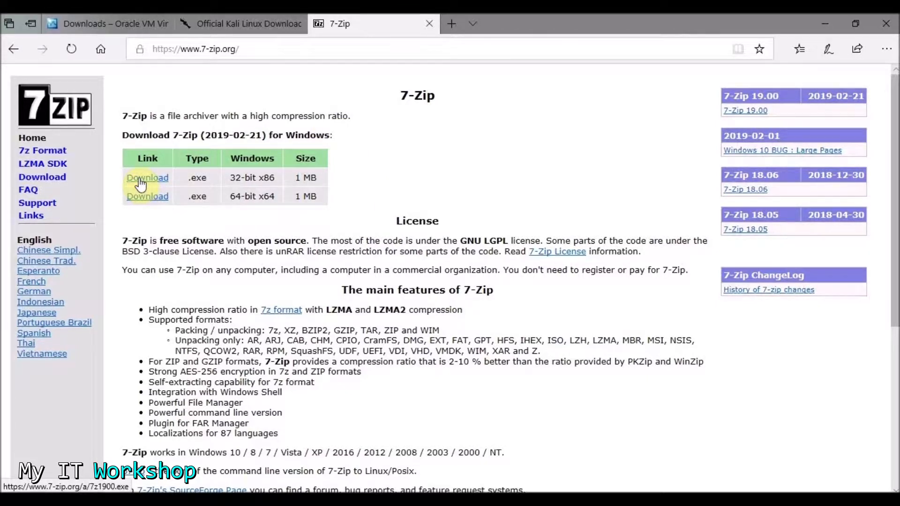
{"action": "left_click_drag", "start_coordinate": [292, 178], "coordinate": [329, 178]}
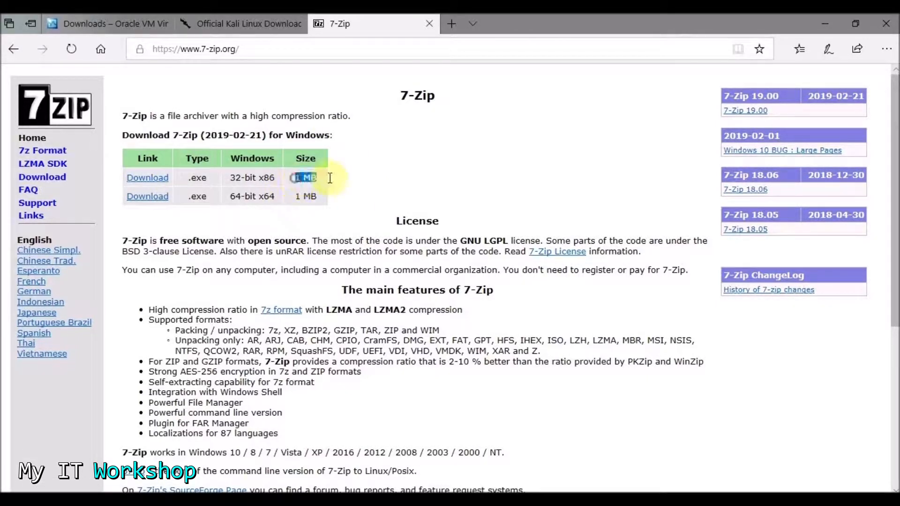
{"action": "left_click", "coordinate": [344, 181]}
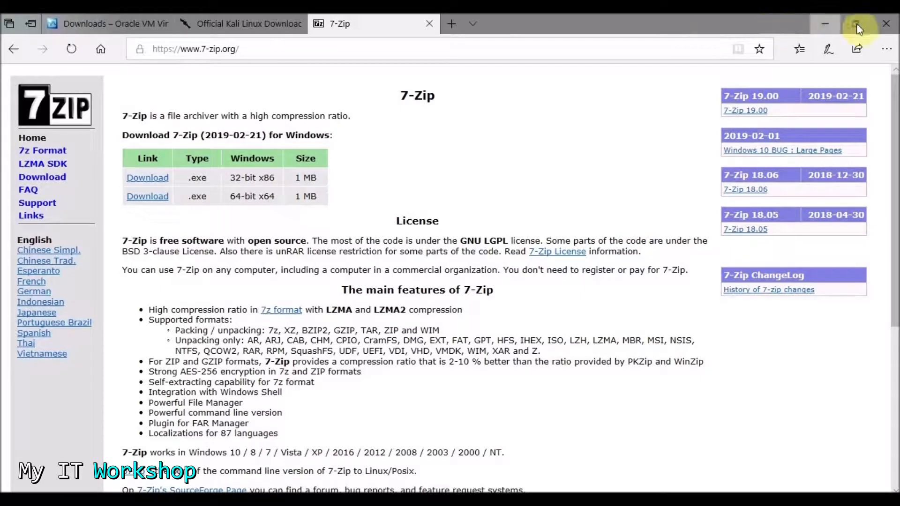
{"action": "left_click", "coordinate": [824, 24]}
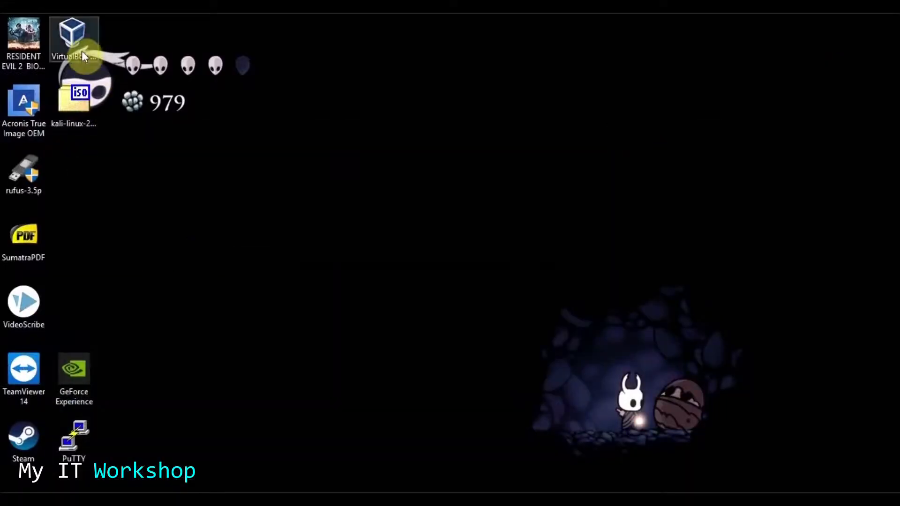
- Install VirtualBox 6.0.6 with all default features and shortcuts, accepting the network reset
{"action": "left_click_drag", "start_coordinate": [363, 219], "coordinate": [439, 261]}
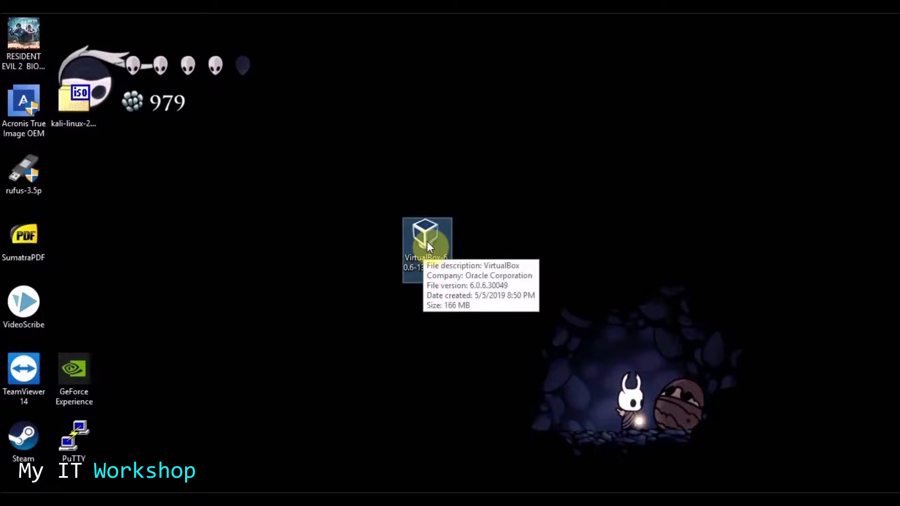
{"action": "double_click", "coordinate": [427, 244]}
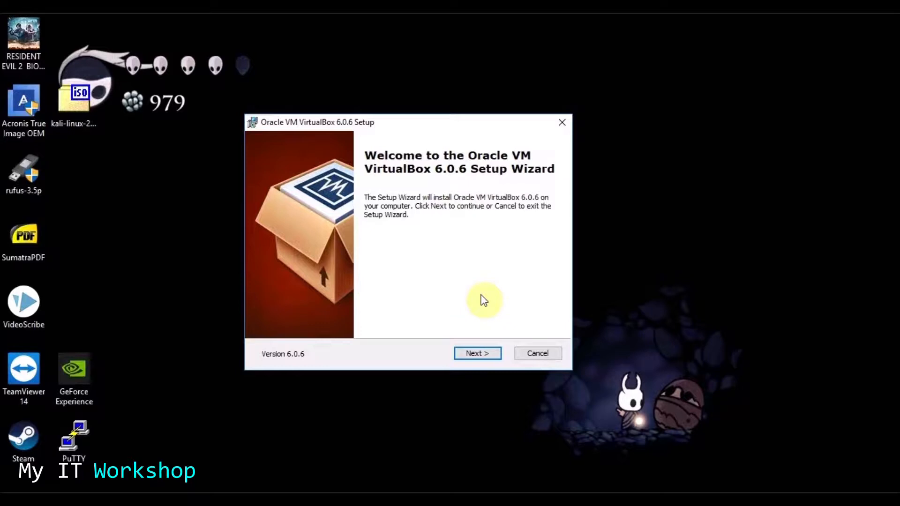
{"action": "left_click", "coordinate": [474, 355]}
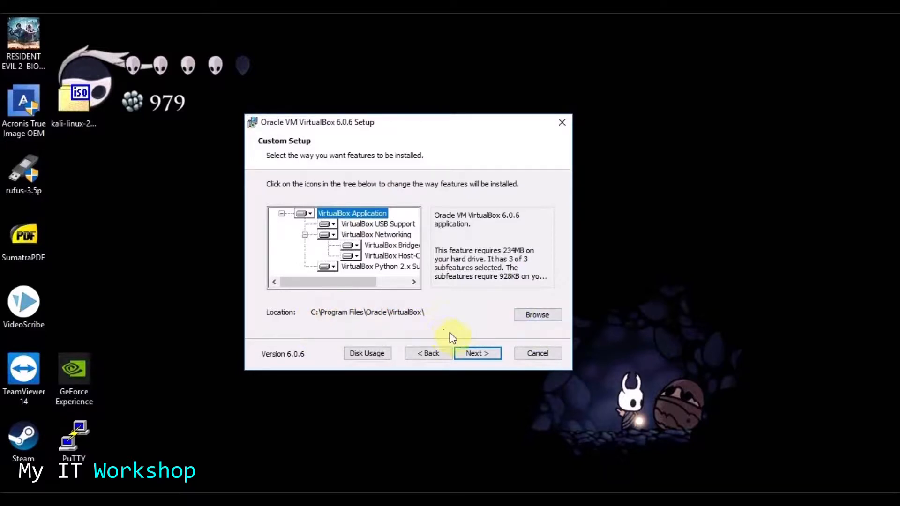
{"action": "left_click", "coordinate": [484, 350]}
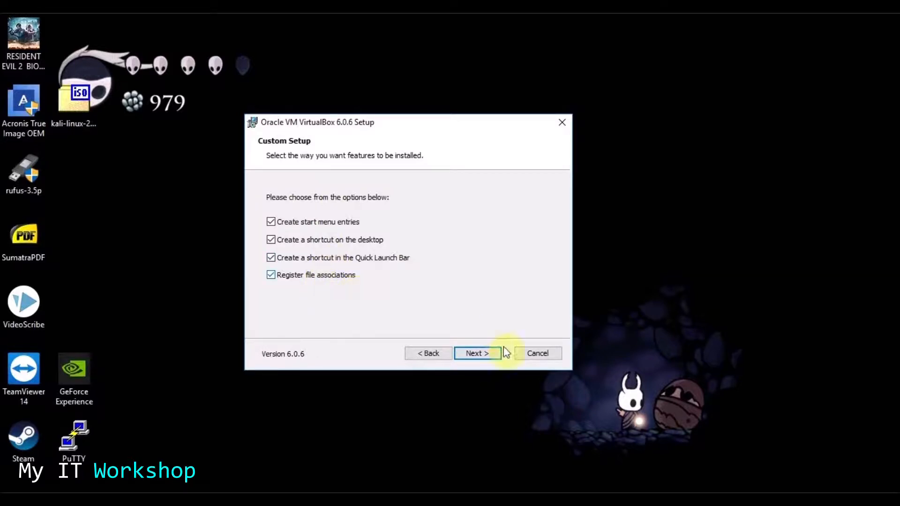
{"action": "left_click", "coordinate": [485, 356]}
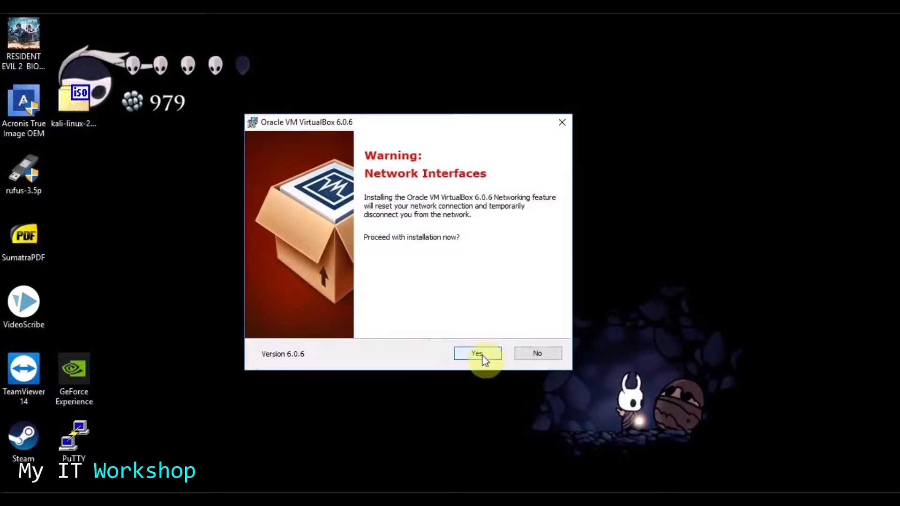
{"action": "left_click", "coordinate": [484, 359]}
{"action": "left_click", "coordinate": [484, 359]}
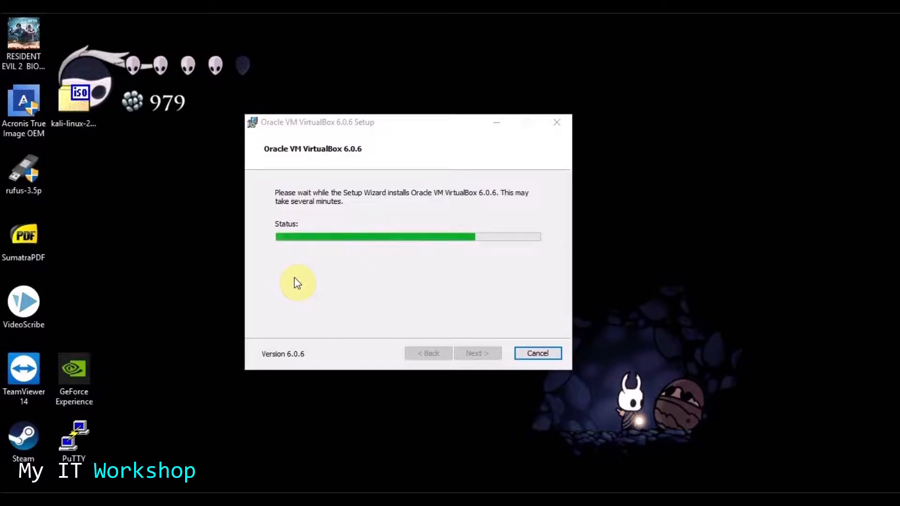
{"action": "left_click", "coordinate": [295, 277]}
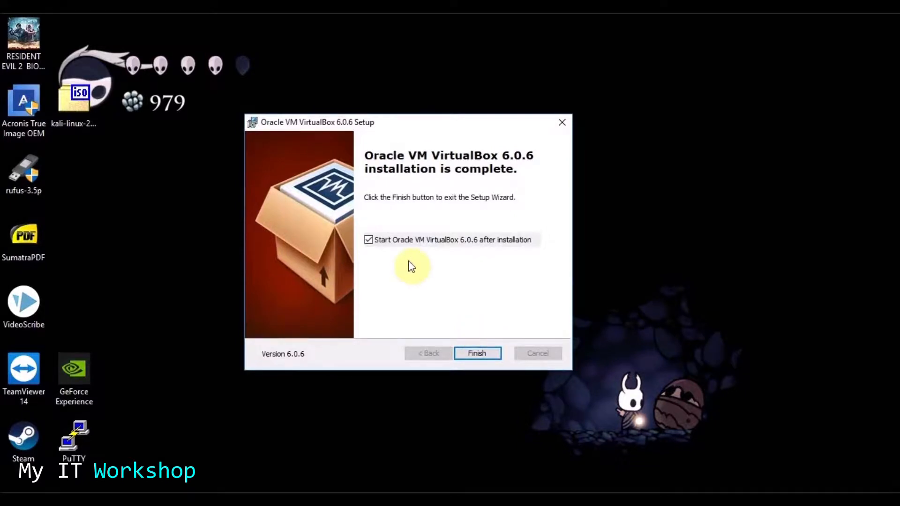
- Finish setup, rearrange the kali-linux ISO desktop icon, and relaunch VirtualBox Manager
{"action": "left_click", "coordinate": [477, 356]}
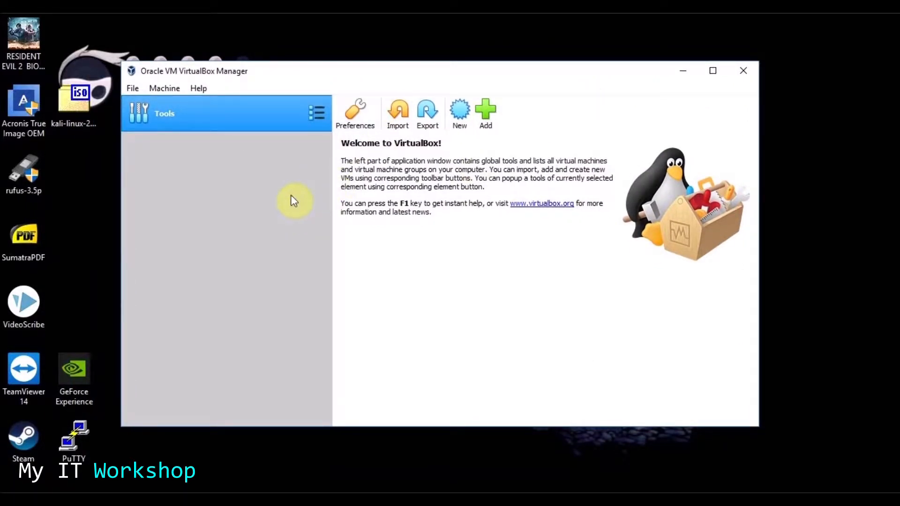
{"action": "left_click", "coordinate": [684, 71]}
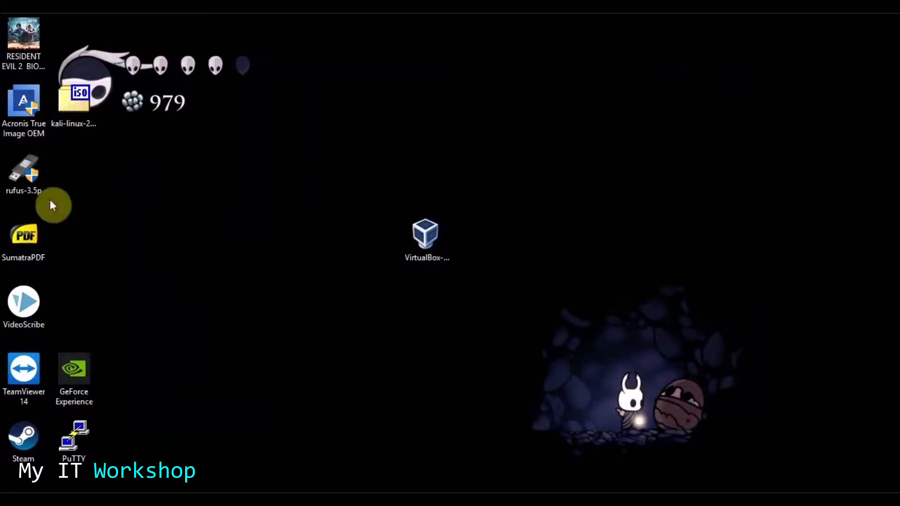
{"action": "left_click_drag", "start_coordinate": [80, 99], "coordinate": [128, 194]}
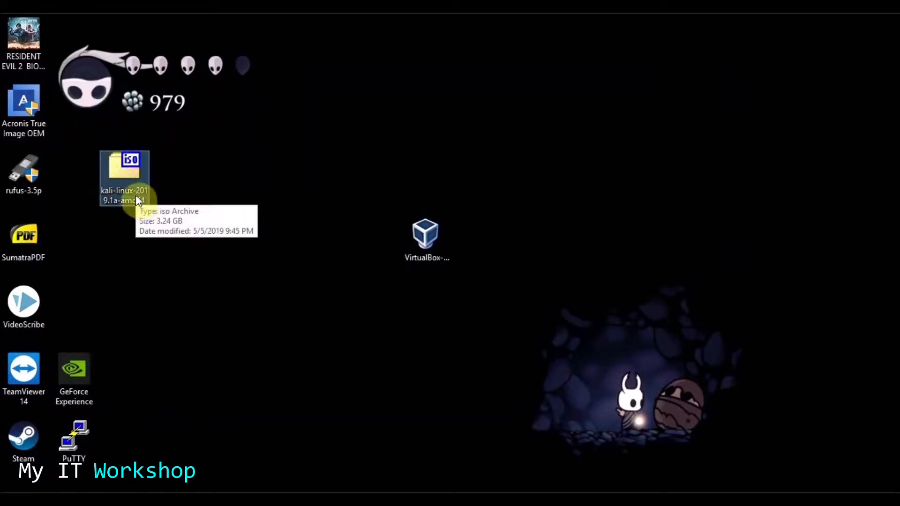
{"action": "left_click_drag", "start_coordinate": [128, 176], "coordinate": [80, 108]}
{"action": "double_click", "coordinate": [425, 234]}
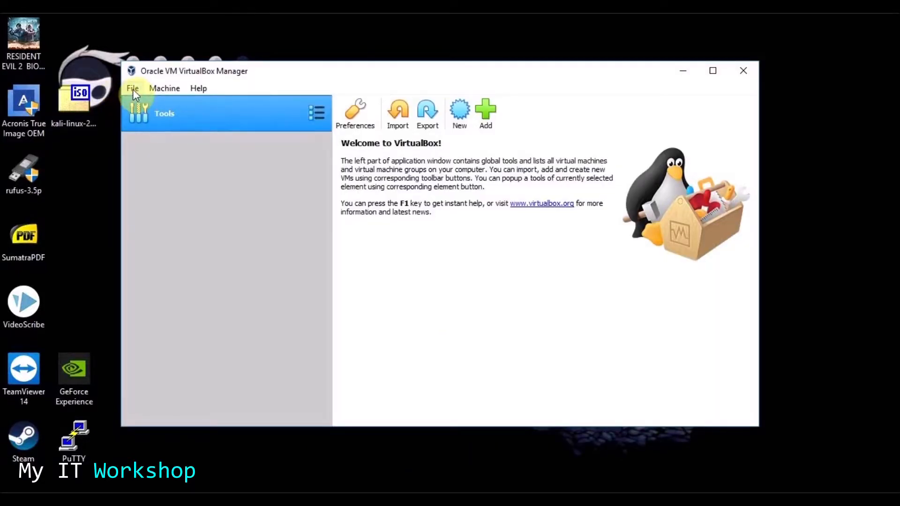
{"action": "left_click", "coordinate": [133, 89]}
- Start a new virtual machine named Kali
{"action": "mouse_move", "coordinate": [168, 88]}
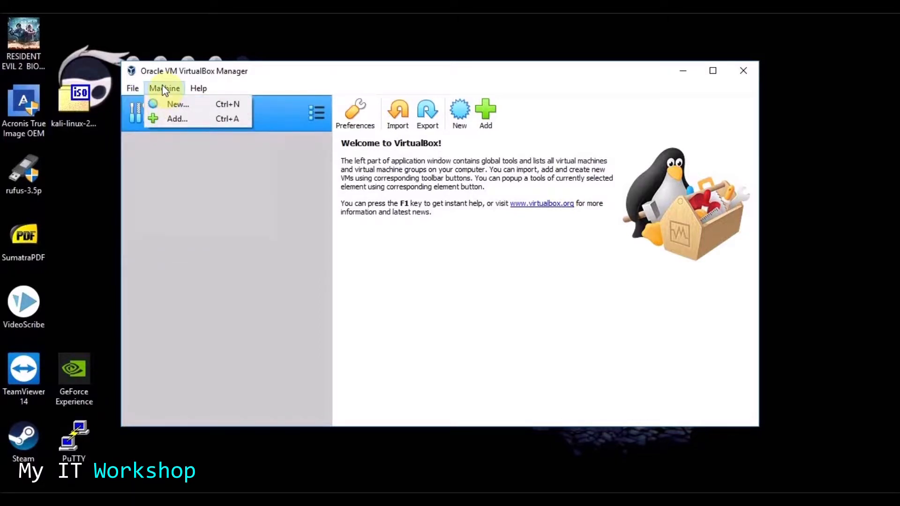
{"action": "left_click", "coordinate": [171, 105]}
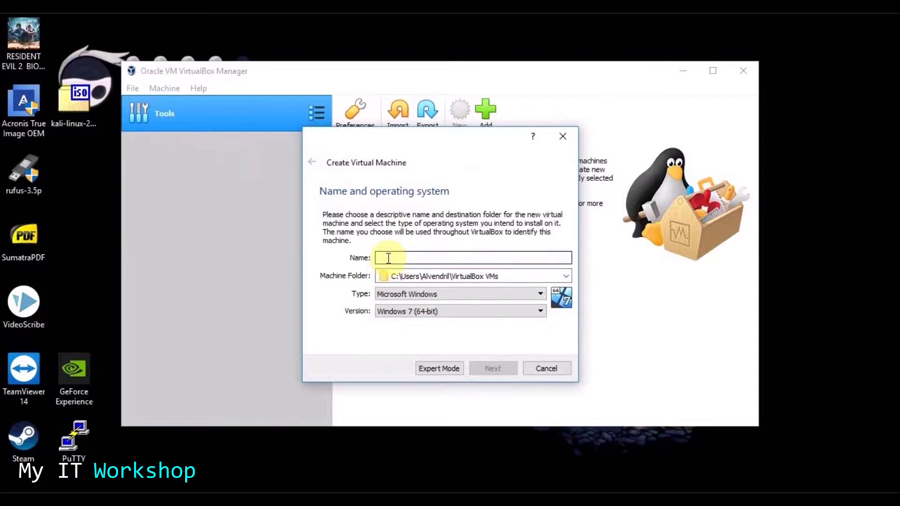
{"action": "type", "text": "Kali"}
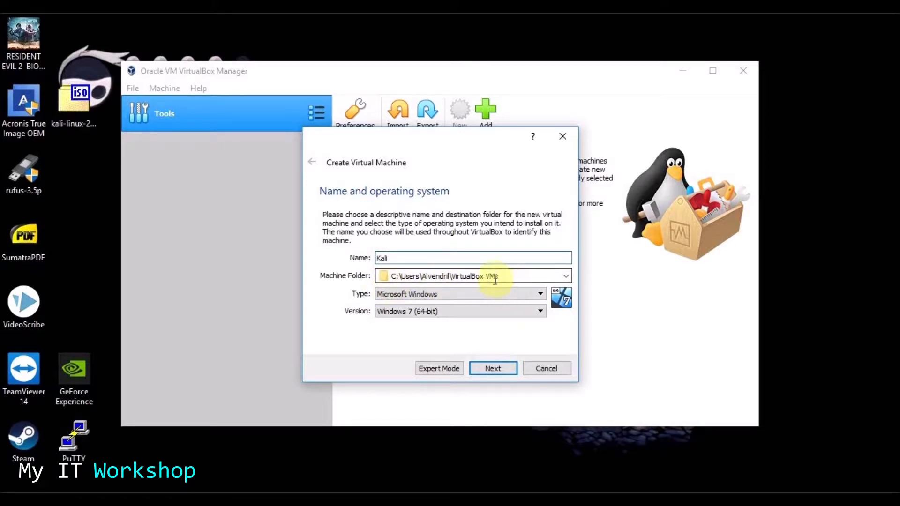
- Create a Vm folder on Local Disk (D:) and use D:\Vm as the machine folder
{"action": "left_click", "coordinate": [566, 275]}
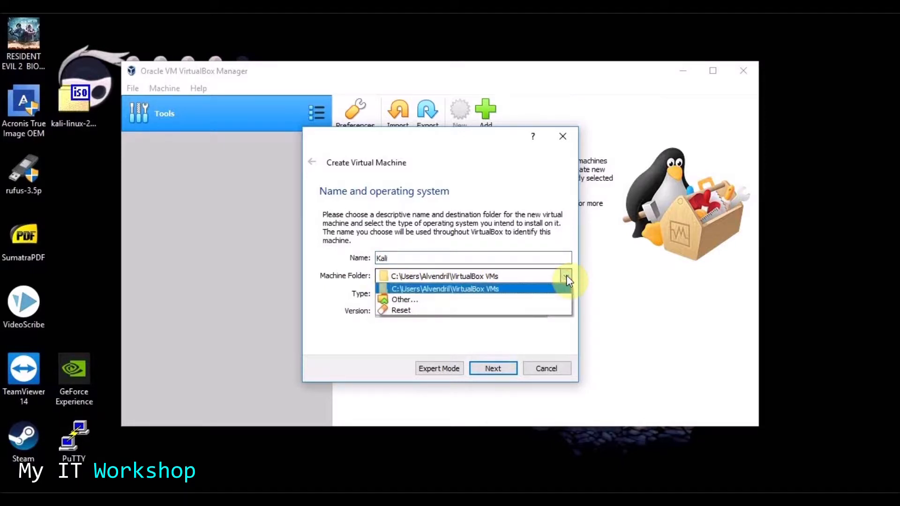
{"action": "left_click", "coordinate": [436, 302]}
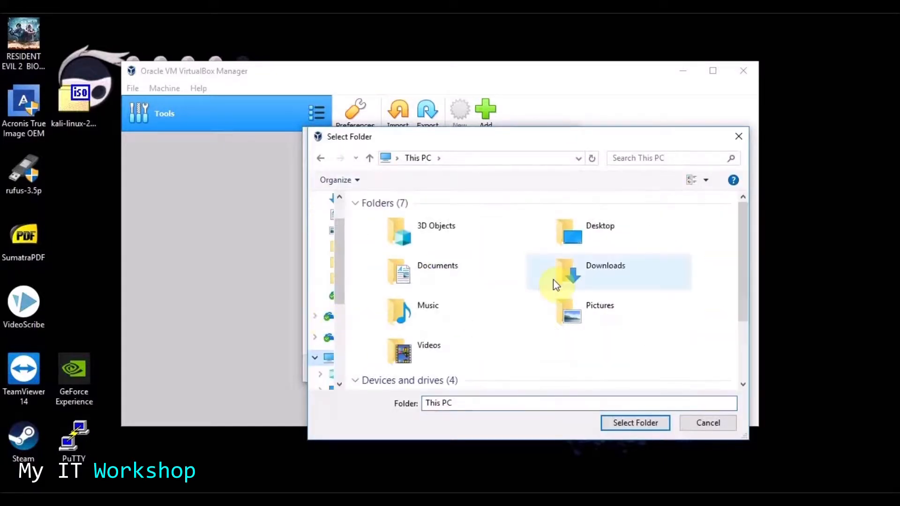
{"action": "scroll", "coordinate": [510, 289], "scroll_direction": "down", "scroll_amount": 2}
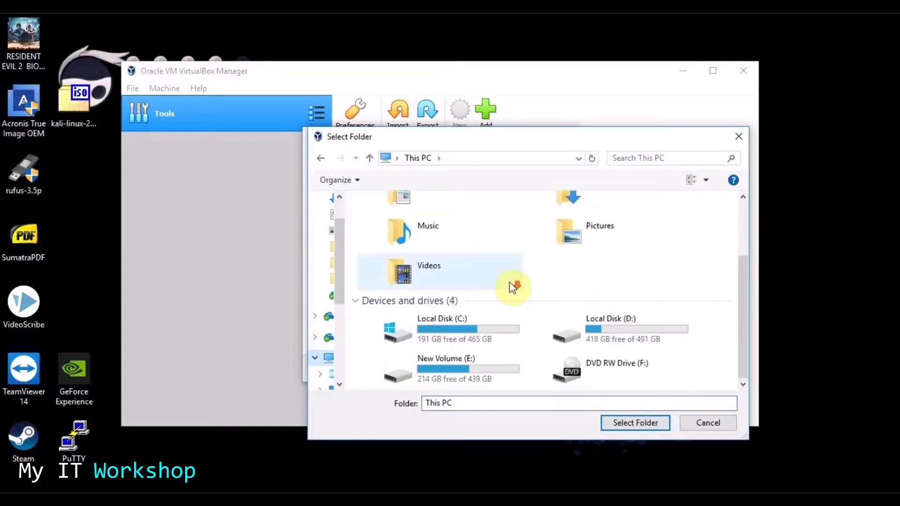
{"action": "double_click", "coordinate": [615, 329]}
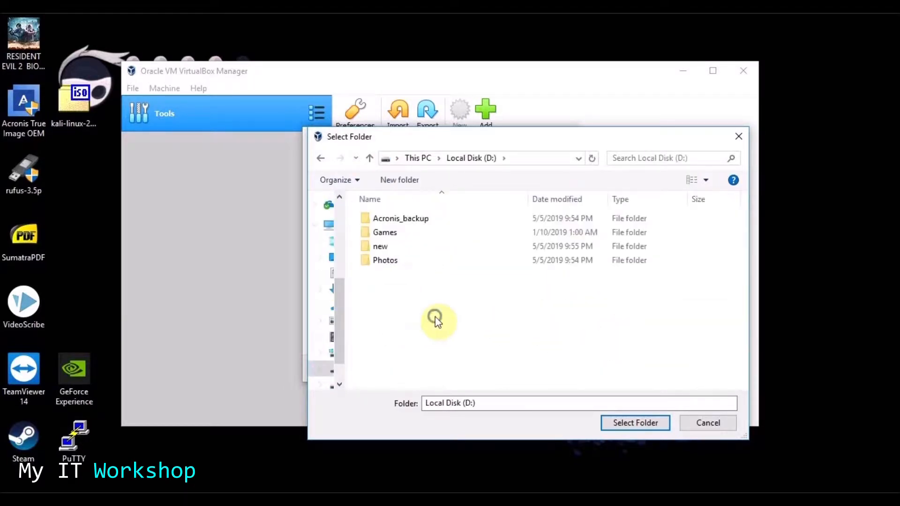
{"action": "right_click", "coordinate": [436, 320]}
{"action": "mouse_move", "coordinate": [512, 287]}
{"action": "left_click", "coordinate": [730, 287]}
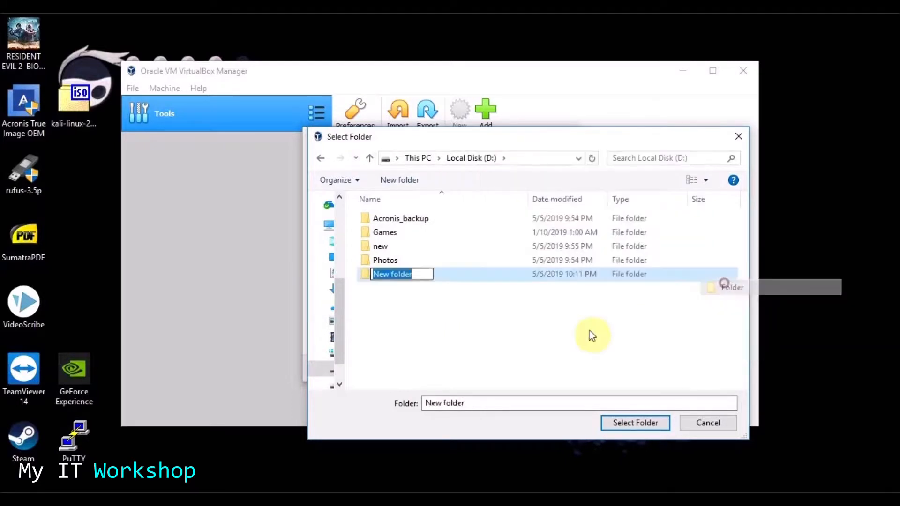
{"action": "type", "text": "Vm"}
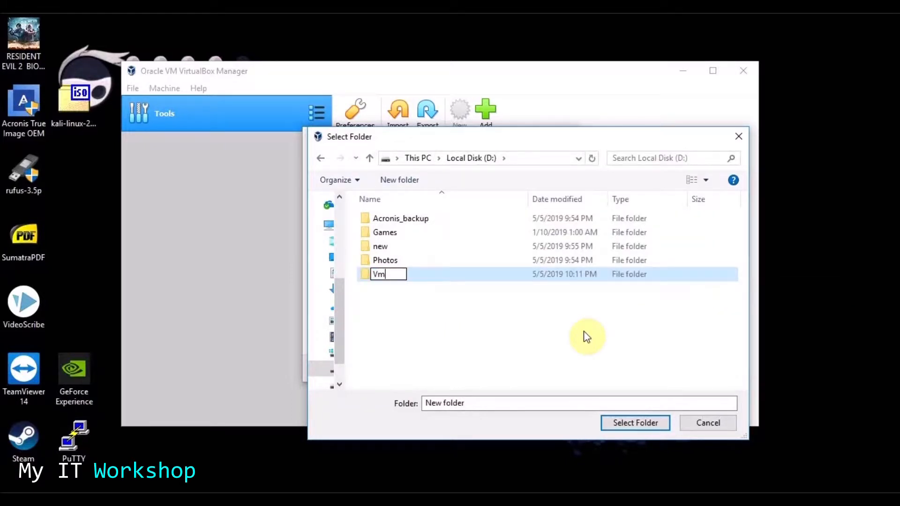
{"action": "left_click", "coordinate": [564, 359]}
{"action": "left_click", "coordinate": [382, 273]}
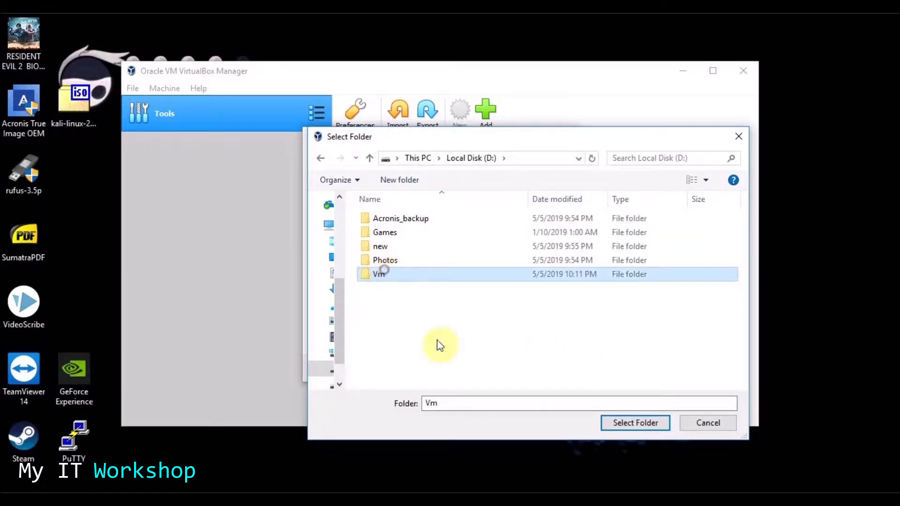
{"action": "left_click", "coordinate": [618, 422]}
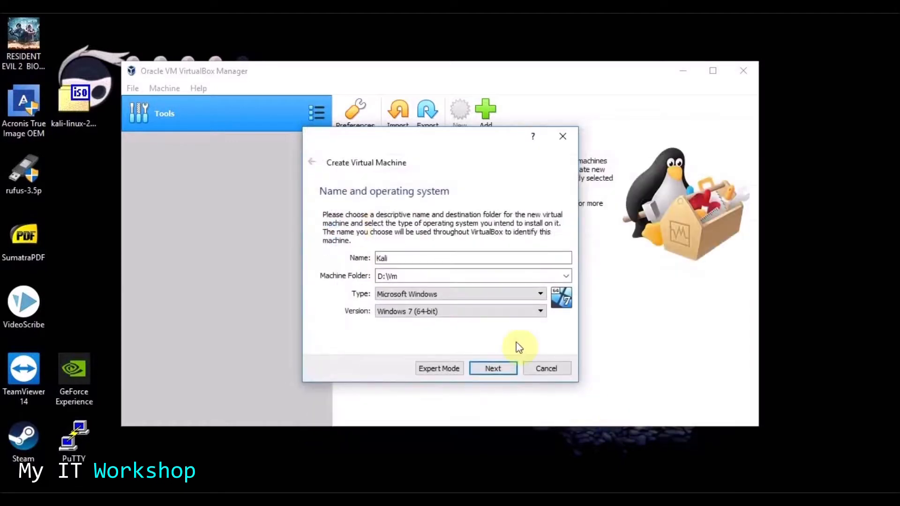
- Set type Linux and version Other Linux (64-bit), then continue to memory size
{"action": "left_click", "coordinate": [460, 296]}
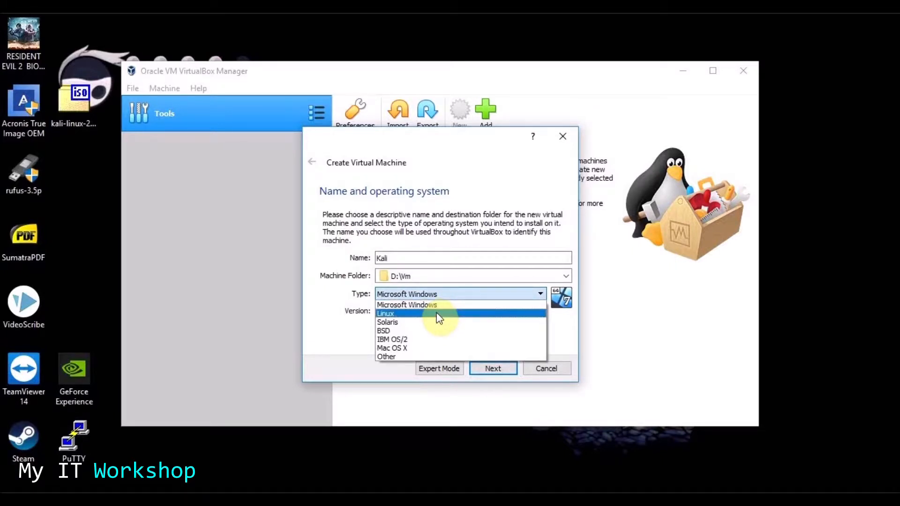
{"action": "left_click", "coordinate": [438, 315]}
{"action": "left_click", "coordinate": [443, 294]}
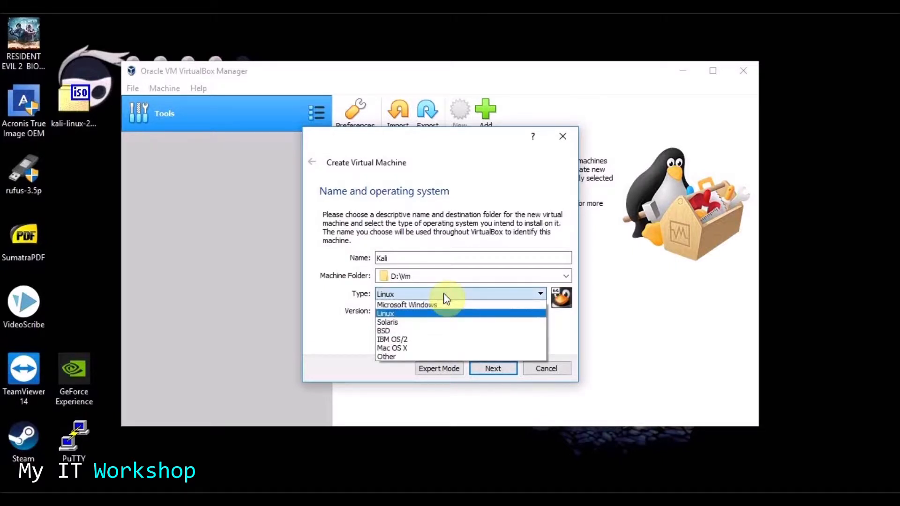
{"action": "left_click", "coordinate": [443, 294]}
{"action": "left_click", "coordinate": [448, 311]}
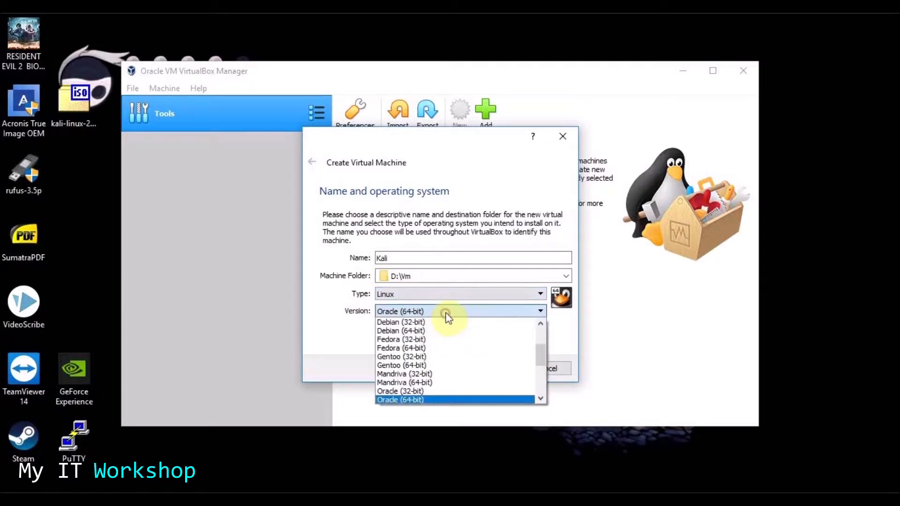
{"action": "scroll", "coordinate": [445, 360], "scroll_direction": "down", "scroll_amount": 3}
{"action": "scroll", "coordinate": [441, 358], "scroll_direction": "up", "scroll_amount": 6}
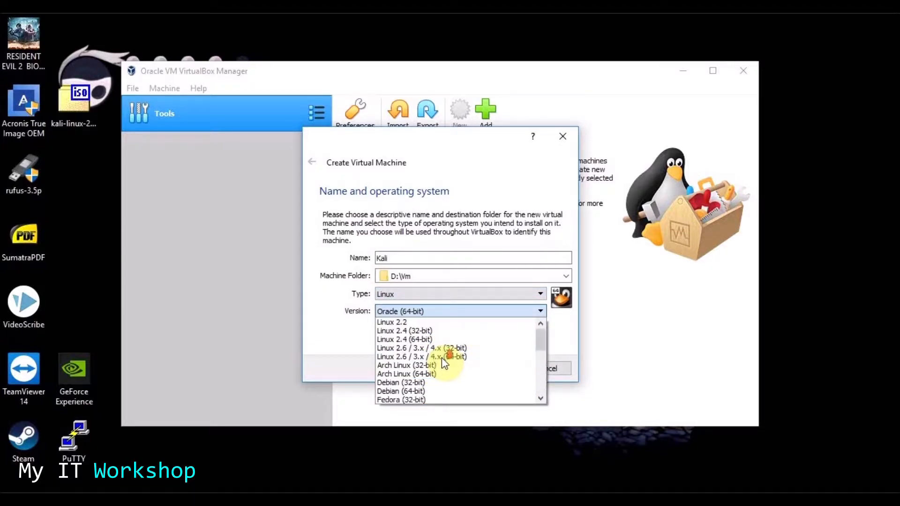
{"action": "left_click_drag", "start_coordinate": [538, 336], "coordinate": [539, 386]}
{"action": "left_click", "coordinate": [424, 401]}
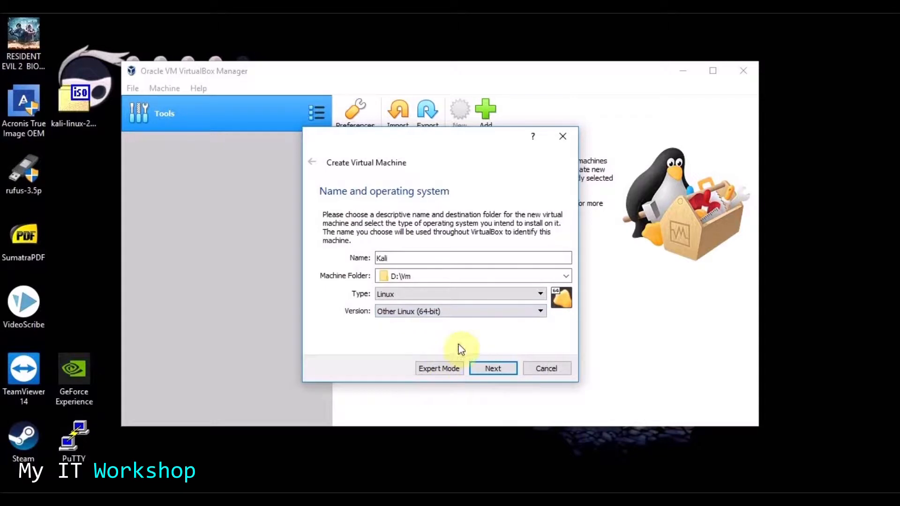
{"action": "left_click", "coordinate": [504, 370]}
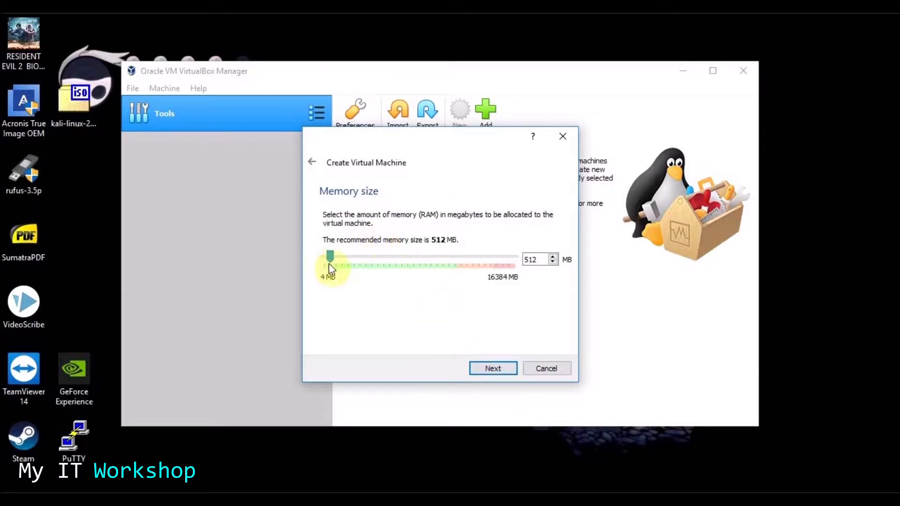
- Give the Kali machine 2048 MB of memory and continue to the Hard disk page
{"action": "left_click_drag", "start_coordinate": [331, 264], "coordinate": [348, 263]}
{"action": "mouse_move", "coordinate": [353, 260]}
{"action": "left_mouse_down"}
{"action": "mouse_move", "coordinate": [359, 267]}
{"action": "mouse_move", "coordinate": [350, 262]}
{"action": "left_mouse_up"}
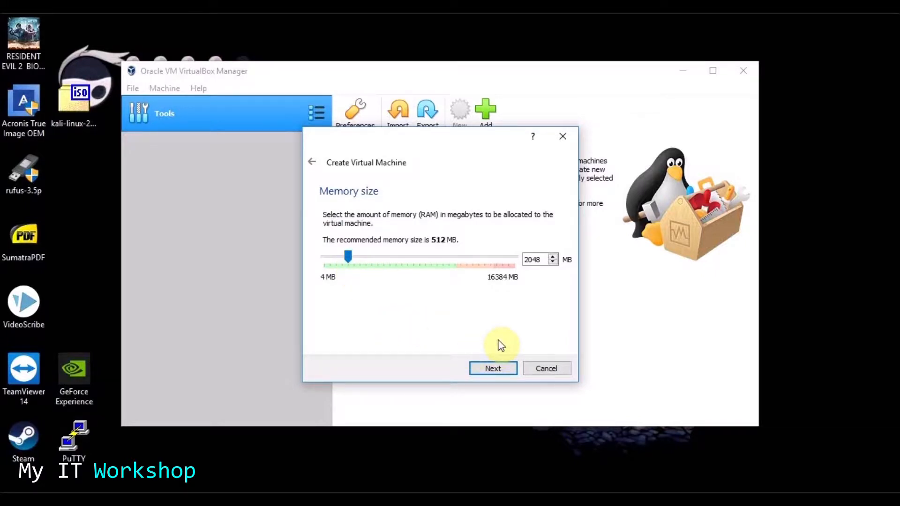
{"action": "left_click", "coordinate": [492, 370]}
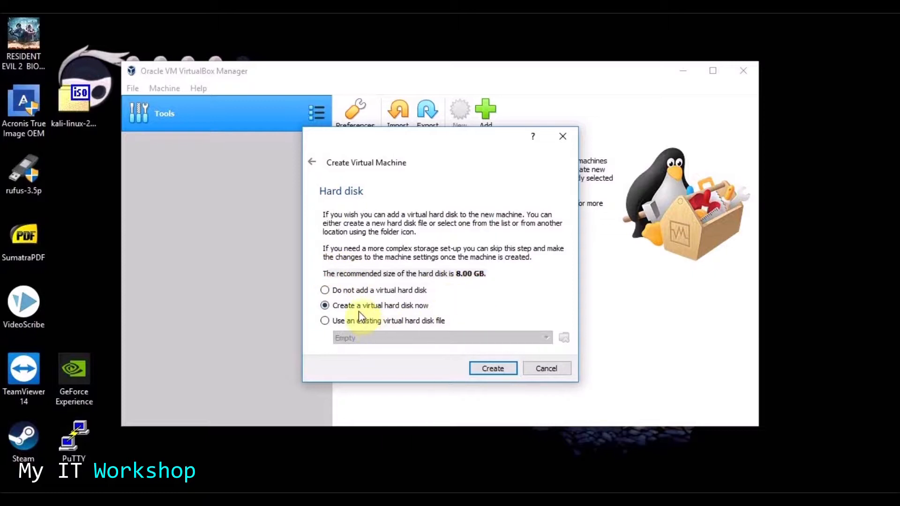
- Create a new fixed-size VDI disk, Kali.vdi, of about 20 GB
{"action": "left_click", "coordinate": [325, 321]}
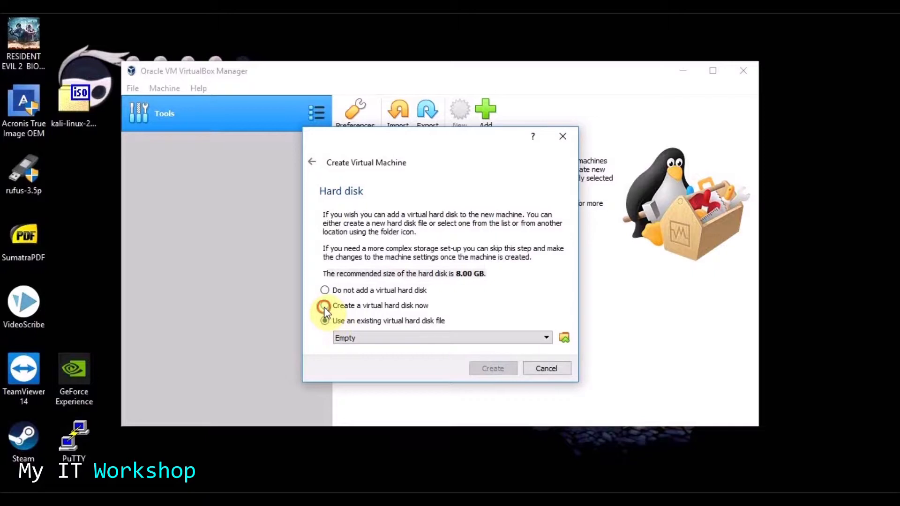
{"action": "left_click", "coordinate": [324, 306]}
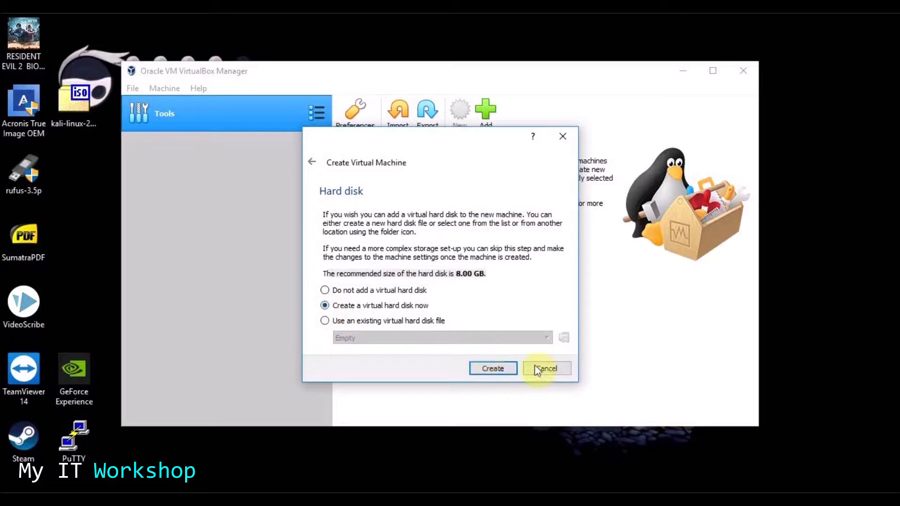
{"action": "left_click", "coordinate": [493, 369]}
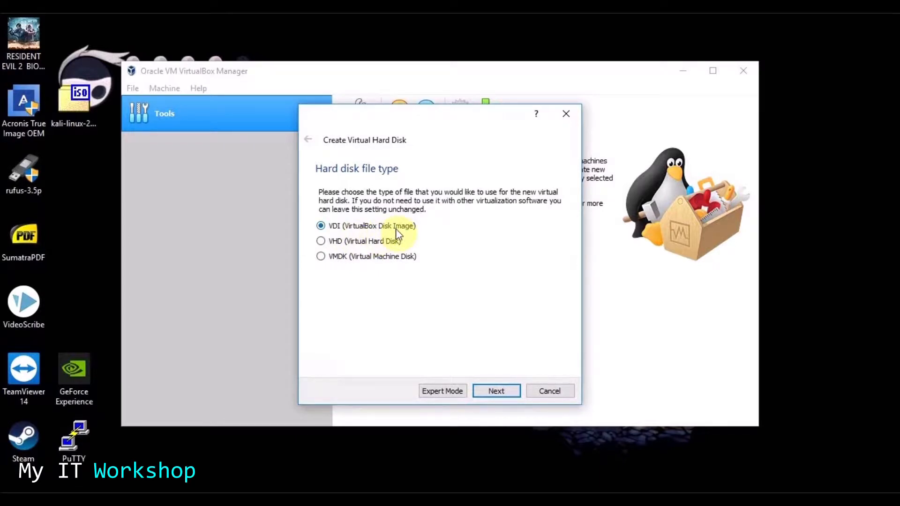
{"action": "left_click", "coordinate": [497, 391]}
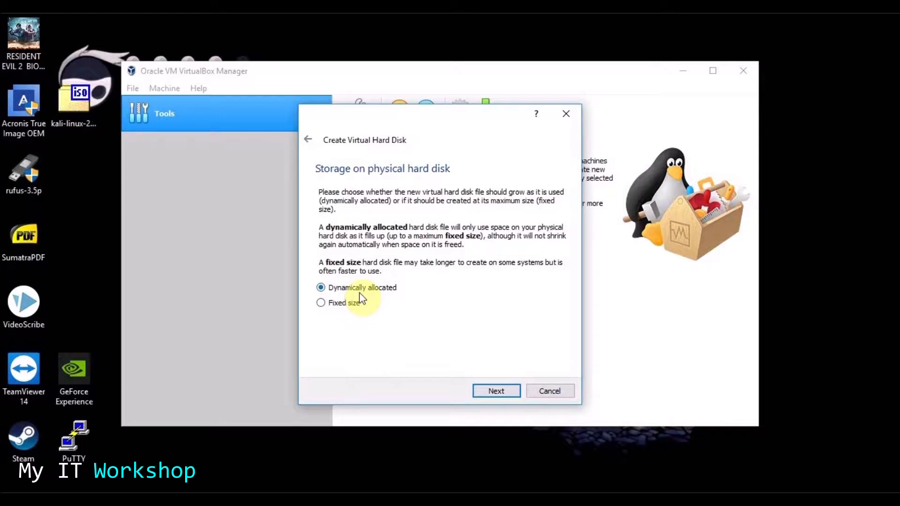
{"action": "left_click", "coordinate": [321, 303]}
{"action": "left_click", "coordinate": [505, 391]}
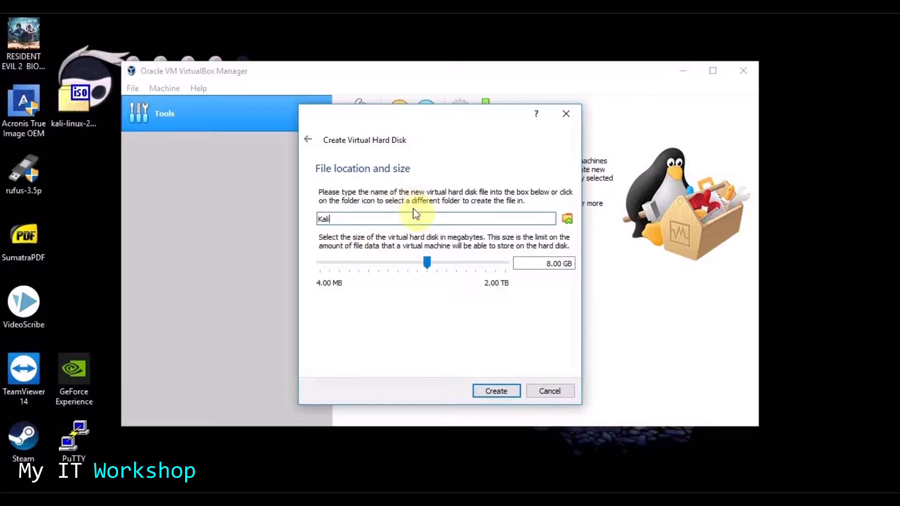
{"action": "left_click_drag", "start_coordinate": [429, 265], "coordinate": [440, 266]}
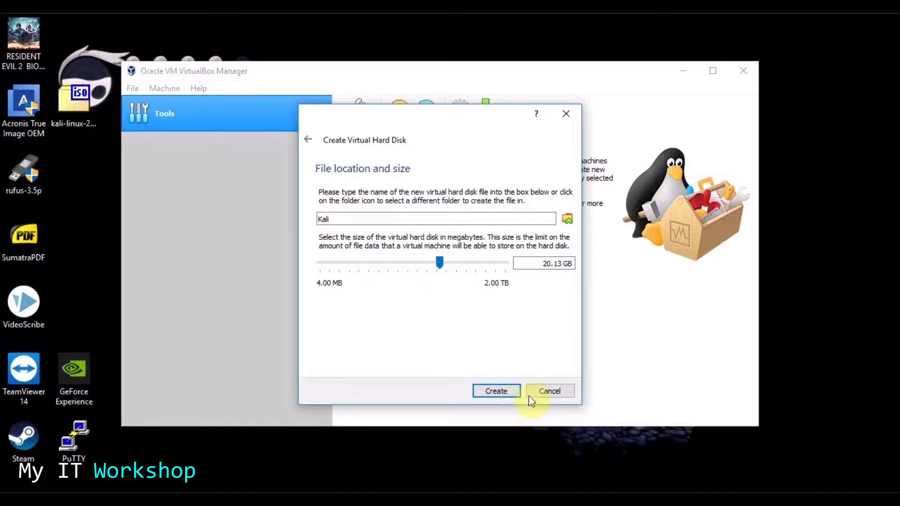
{"action": "left_click", "coordinate": [499, 393]}
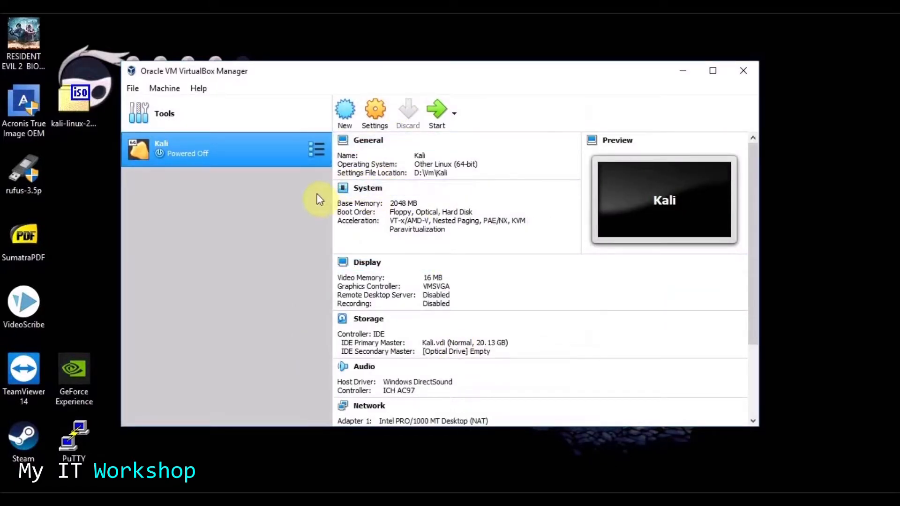
- Review the Kali machine's storage settings and close them without changes
{"action": "right_click", "coordinate": [260, 147]}
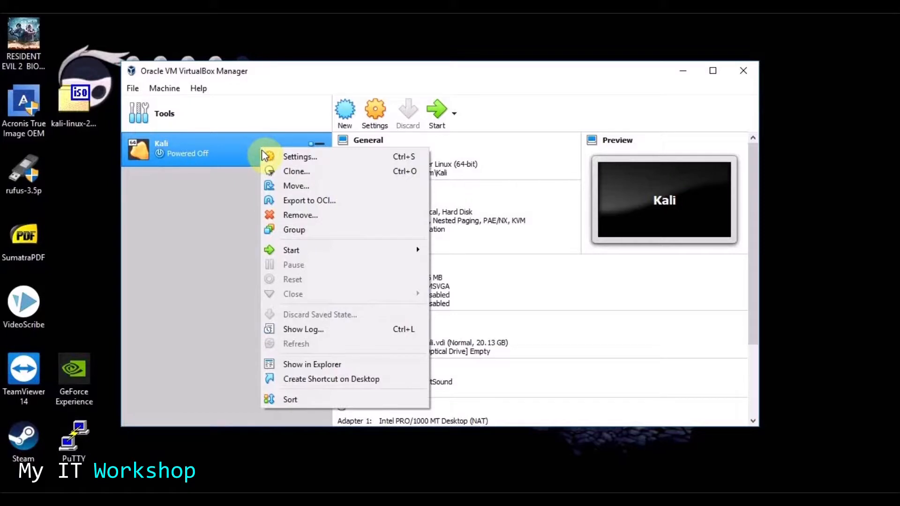
{"action": "left_click", "coordinate": [263, 156]}
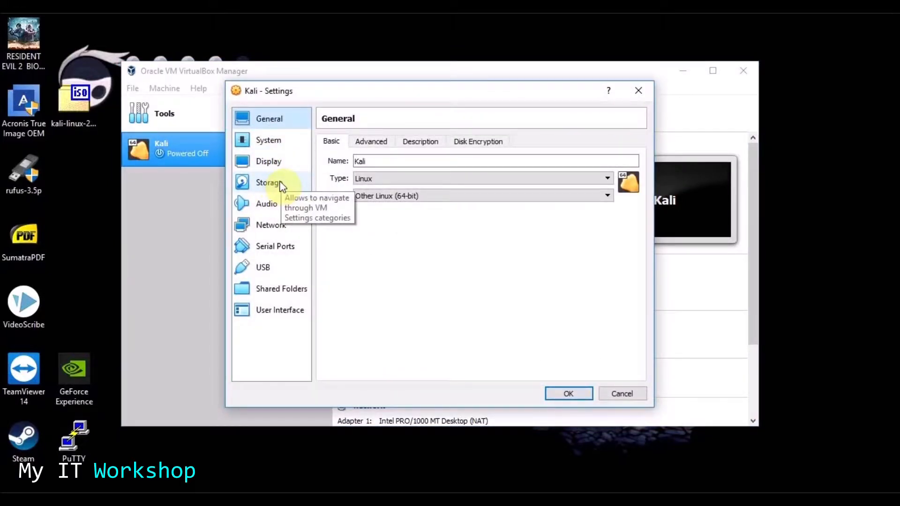
{"action": "left_click", "coordinate": [285, 181]}
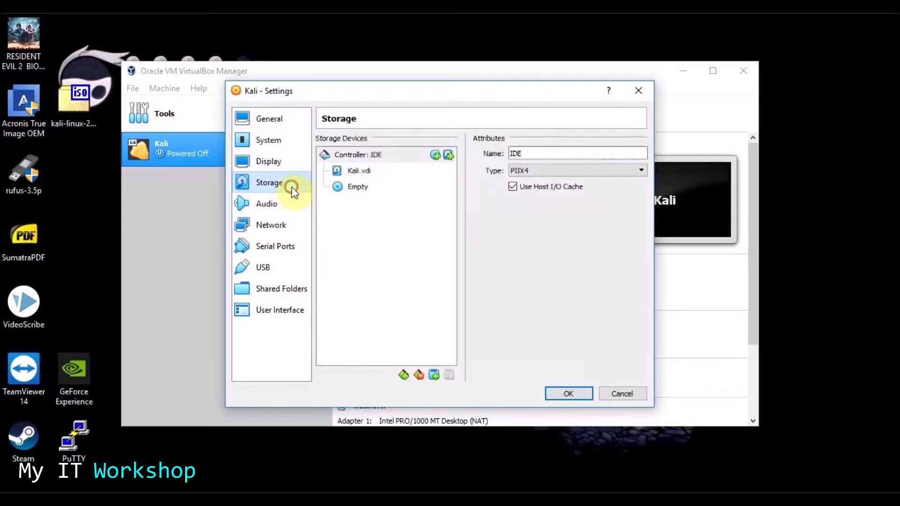
{"action": "left_click", "coordinate": [364, 188]}
{"action": "left_click", "coordinate": [638, 90]}
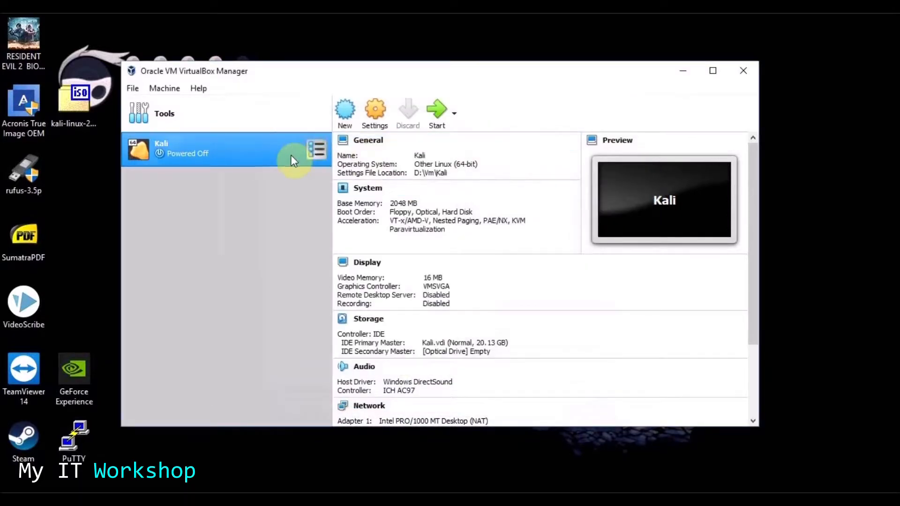
- Start the Kali virtual machine
{"action": "right_click", "coordinate": [257, 160]}
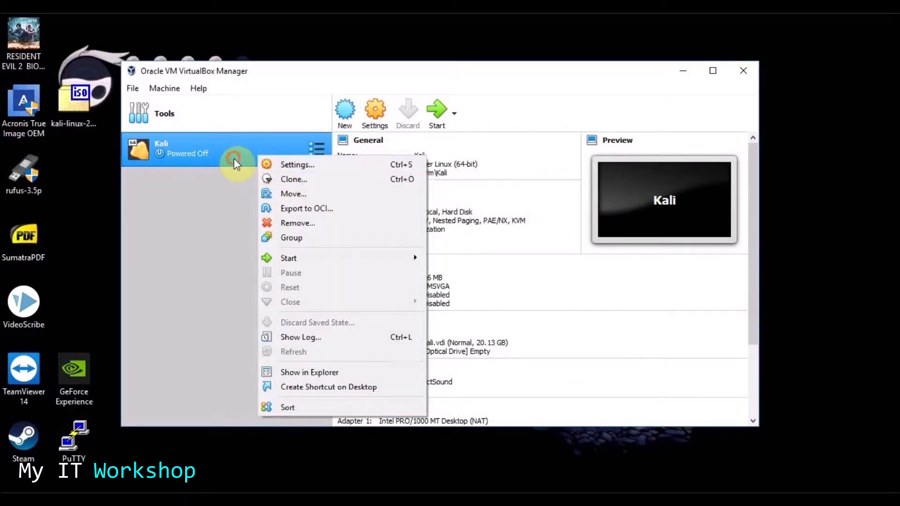
{"action": "left_click", "coordinate": [235, 159]}
{"action": "left_click", "coordinate": [436, 111]}
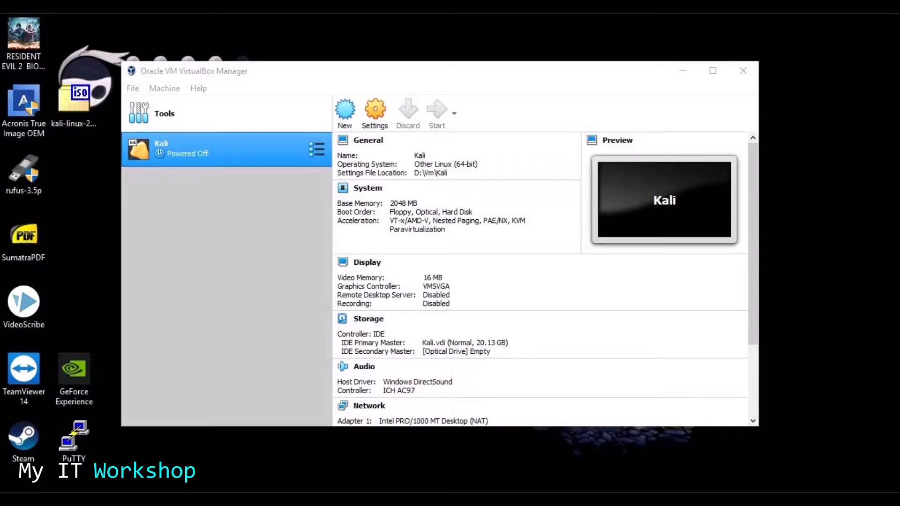
- Browse for a start-up disk image in the Desktop folder
{"action": "left_click_drag", "start_coordinate": [338, 490], "coordinate": [436, 145]}
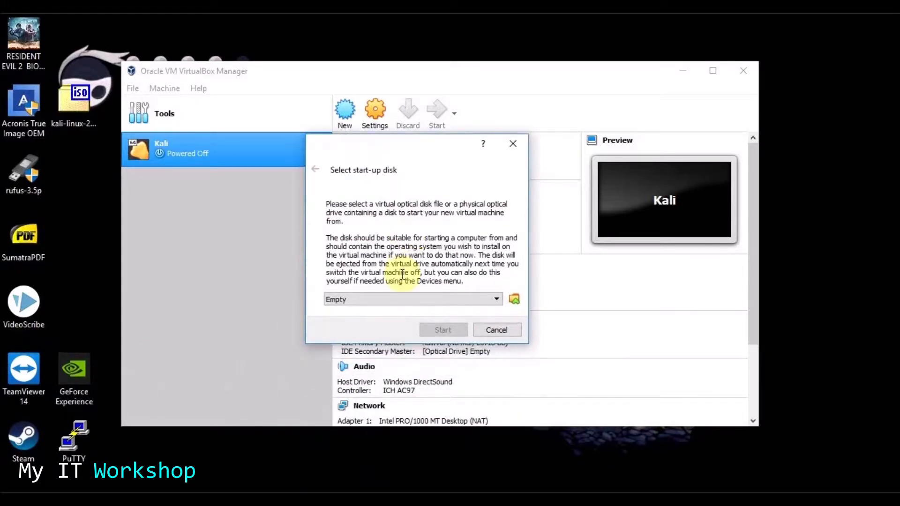
{"action": "mouse_move", "coordinate": [336, 173]}
{"action": "left_mouse_down"}
{"action": "mouse_move", "coordinate": [392, 179]}
{"action": "mouse_move", "coordinate": [331, 170]}
{"action": "left_mouse_up"}
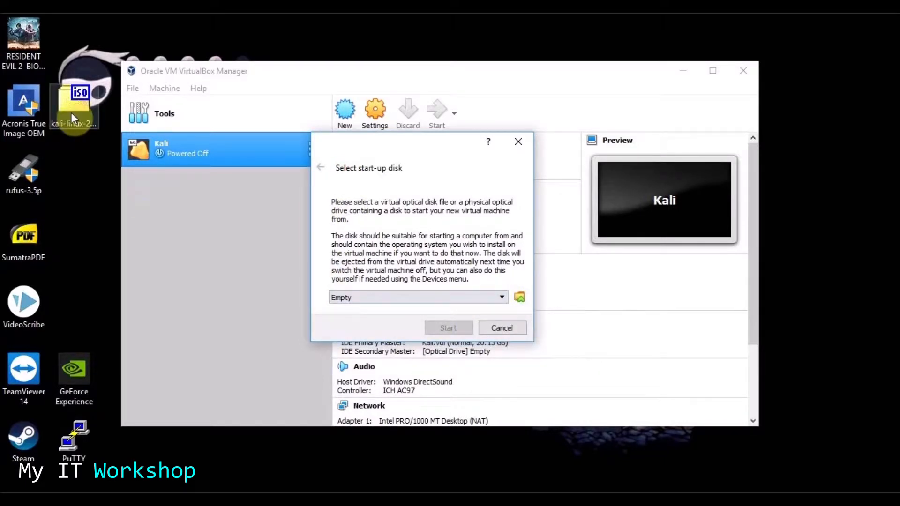
{"action": "left_click", "coordinate": [500, 297]}
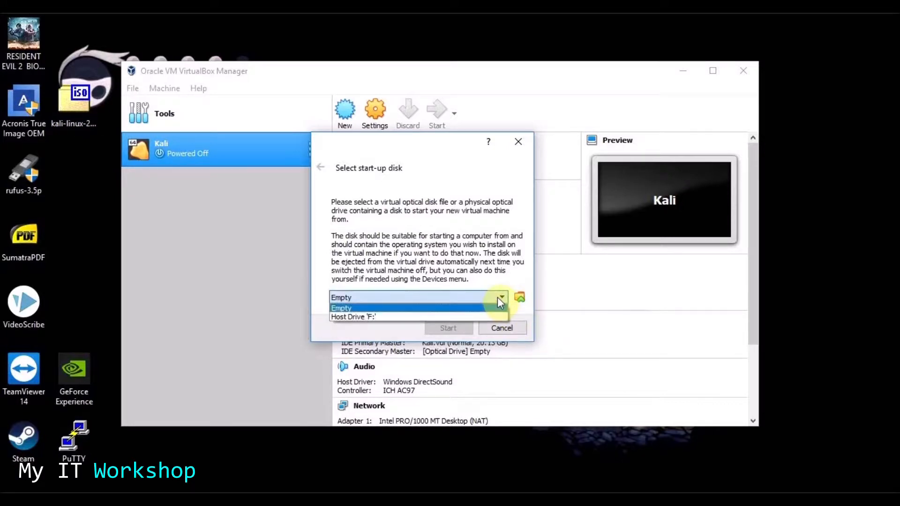
{"action": "left_click", "coordinate": [519, 297]}
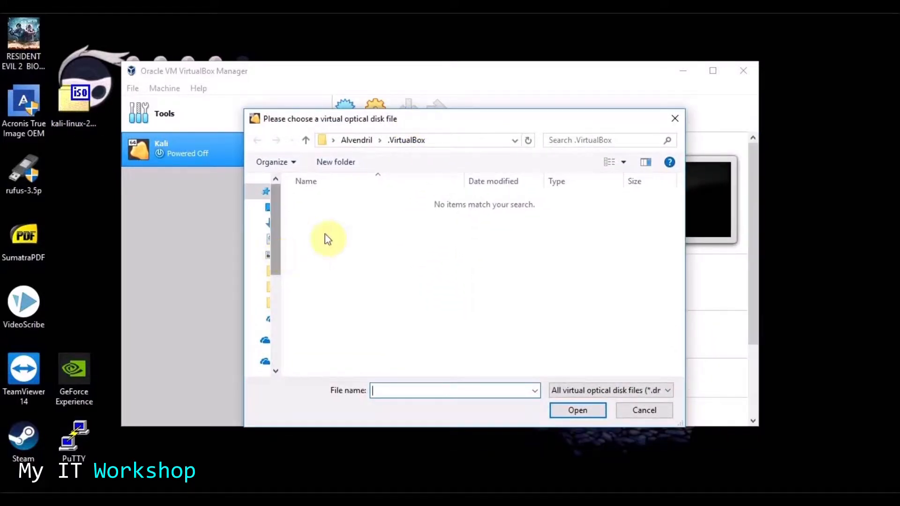
{"action": "left_click", "coordinate": [515, 142]}
{"action": "left_click", "coordinate": [514, 142]}
- Boot from kali-linux-2019.1a-amd64.iso and centre the VM window on screen
{"action": "left_click", "coordinate": [266, 207]}
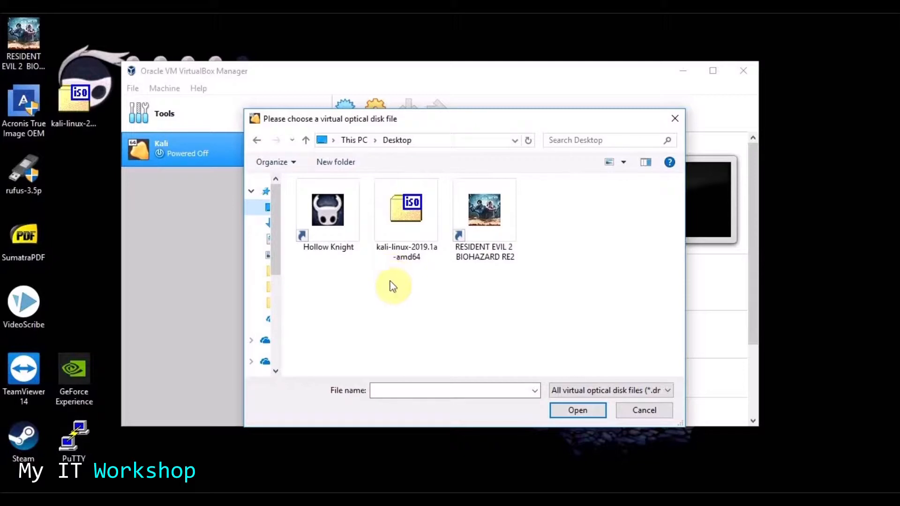
{"action": "left_click", "coordinate": [405, 223]}
{"action": "double_click", "coordinate": [405, 223]}
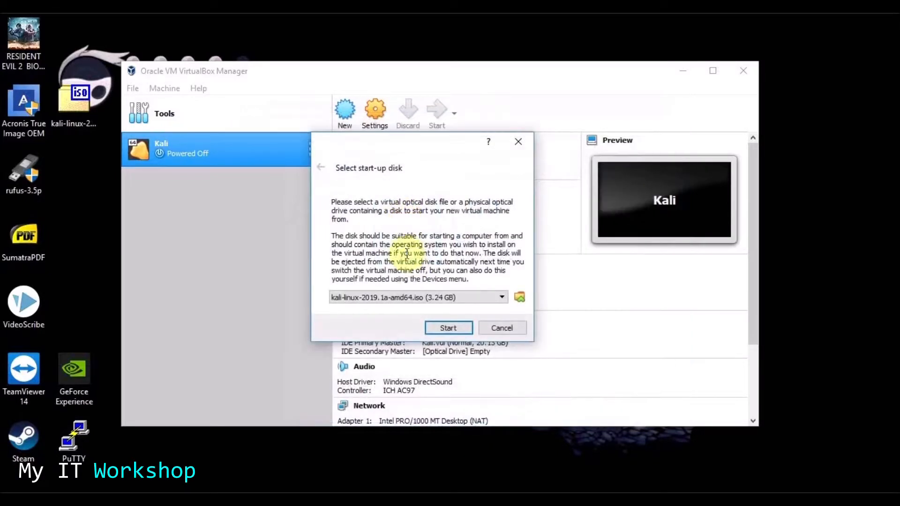
{"action": "left_click", "coordinate": [448, 328]}
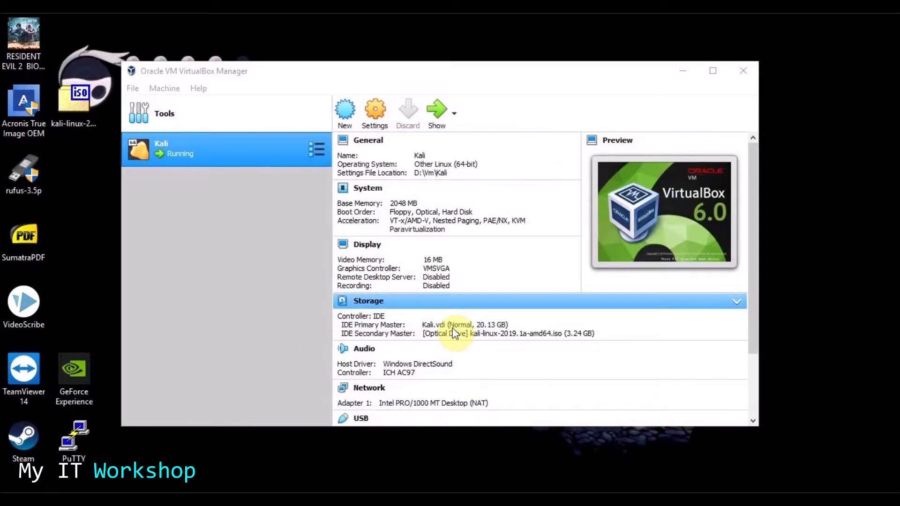
{"action": "left_click_drag", "start_coordinate": [104, 181], "coordinate": [478, 70]}
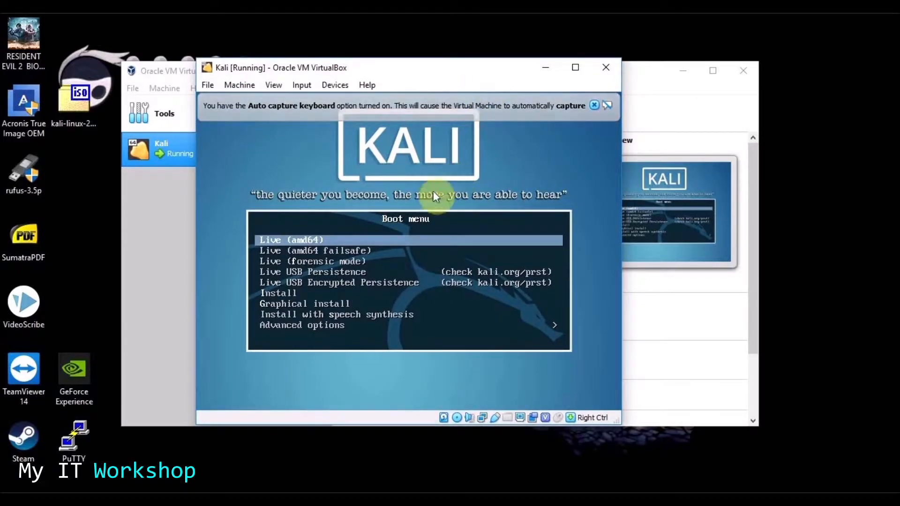
- Turn off the mouse-capture notice for good and move down to Graphical install
{"action": "left_click", "coordinate": [294, 303]}
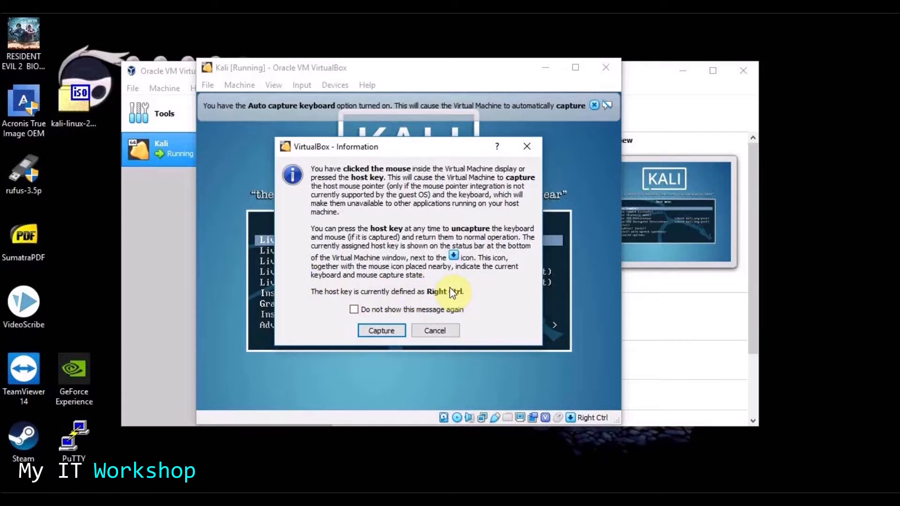
{"action": "left_click", "coordinate": [353, 309]}
{"action": "left_click", "coordinate": [381, 331]}
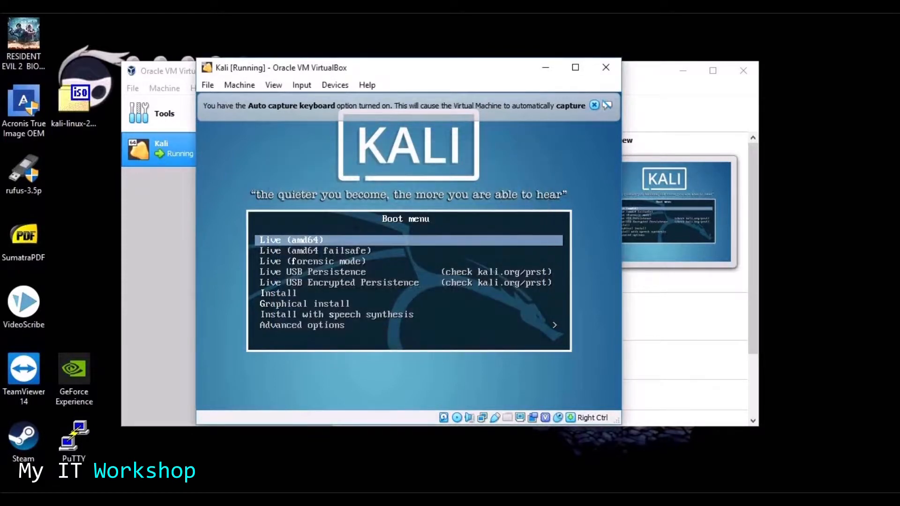
{"action": "left_click", "coordinate": [290, 295]}
{"action": "key", "text": "Down"}
{"action": "key", "text": "Down"}
{"action": "key", "text": "Down"}
{"action": "key", "text": "Down"}
{"action": "key", "text": "Down"}
{"action": "key", "text": "Down"}
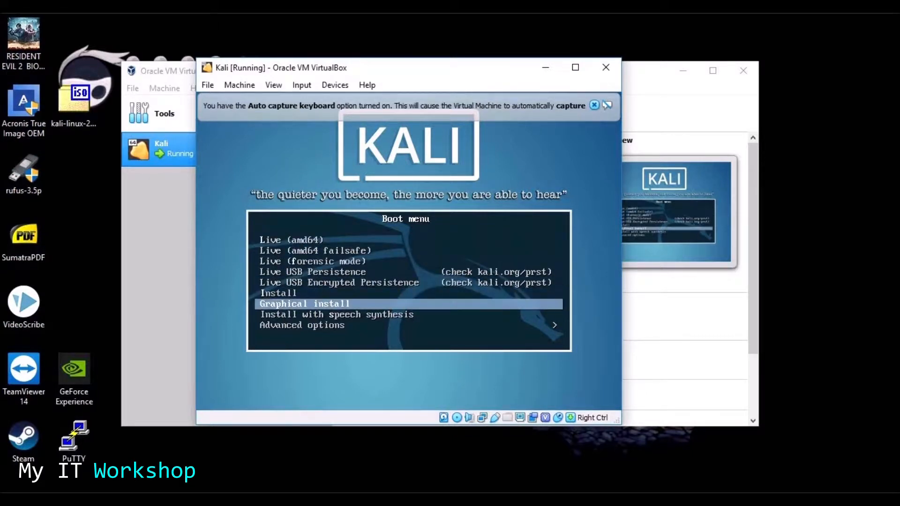
- Launch Graphical install and dismiss the keyboard and mouse integration notices
{"action": "key", "text": "Return"}
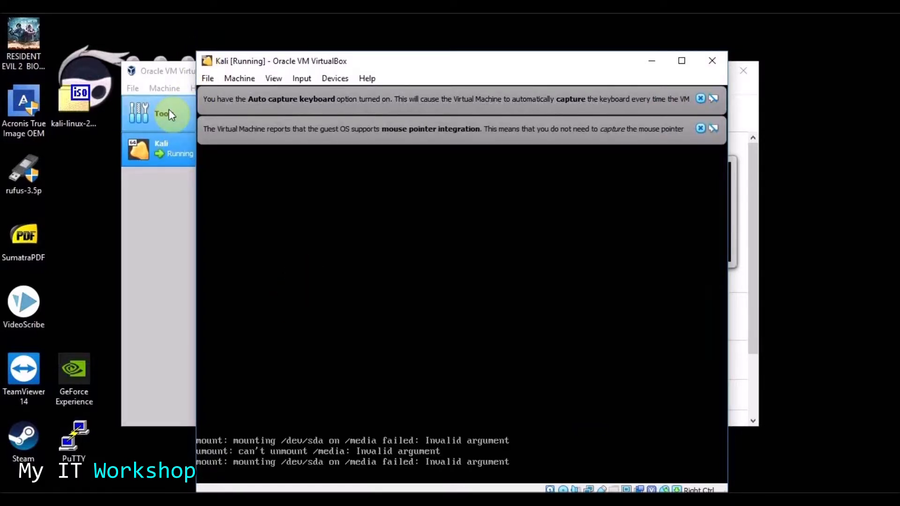
{"action": "left_click_drag", "start_coordinate": [430, 66], "coordinate": [382, 41]}
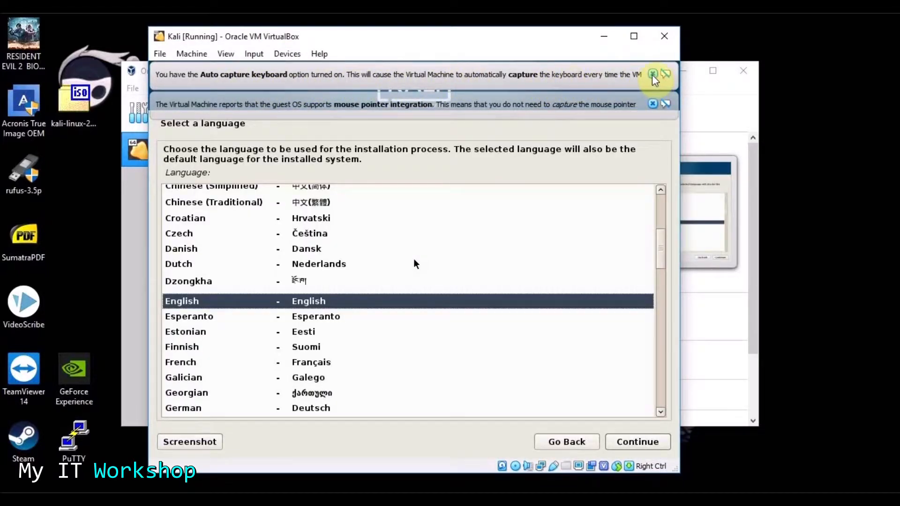
{"action": "left_click", "coordinate": [653, 74]}
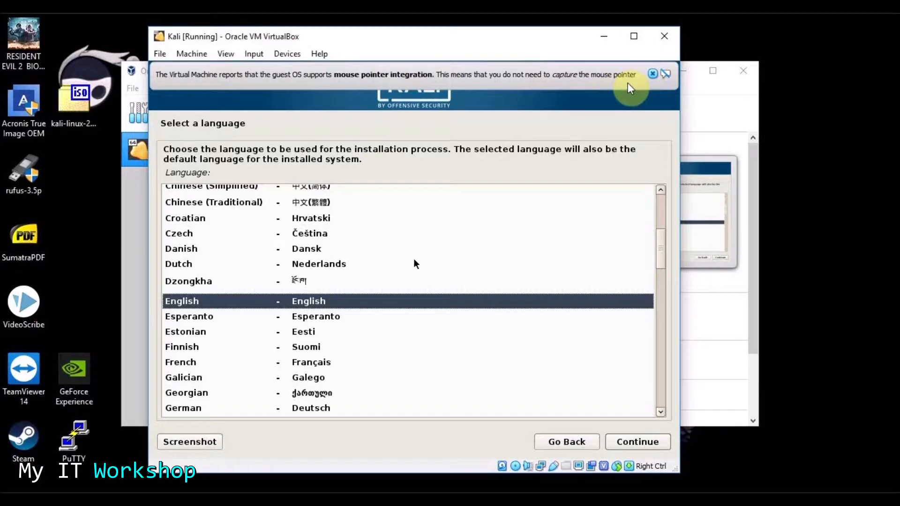
{"action": "left_click", "coordinate": [652, 74]}
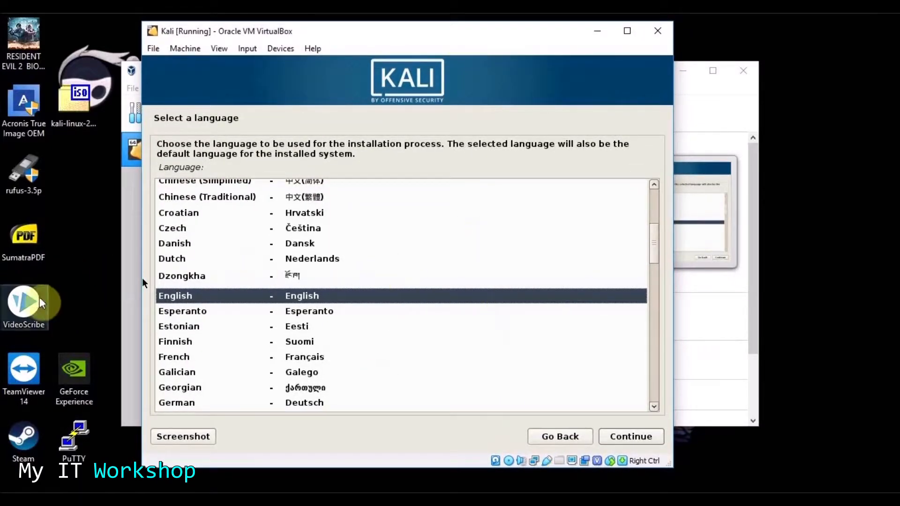
- Choose English, then accept United States location and the American English keymap
{"action": "left_click", "coordinate": [70, 273]}
{"action": "left_click", "coordinate": [398, 213]}
{"action": "left_click", "coordinate": [819, 316]}
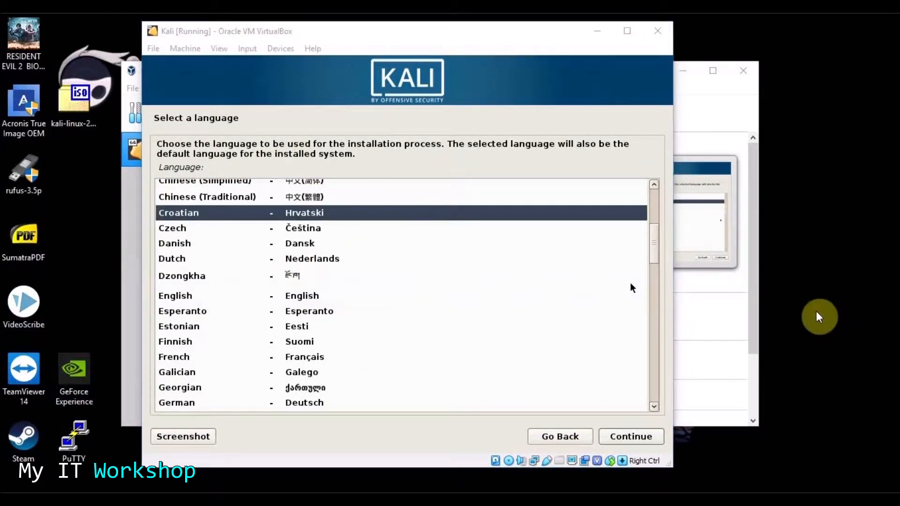
{"action": "left_click", "coordinate": [181, 298]}
{"action": "left_click", "coordinate": [74, 260]}
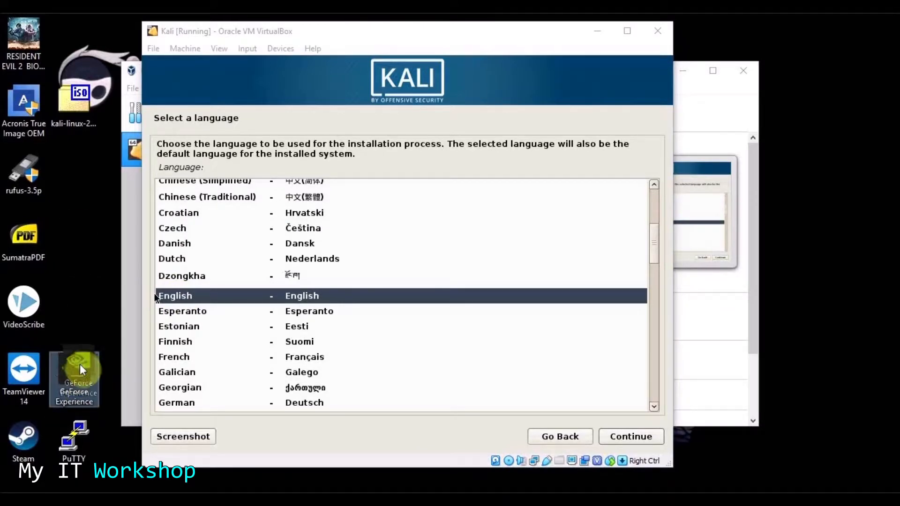
{"action": "left_click", "coordinate": [177, 263]}
{"action": "left_click", "coordinate": [180, 311]}
{"action": "left_click", "coordinate": [178, 296]}
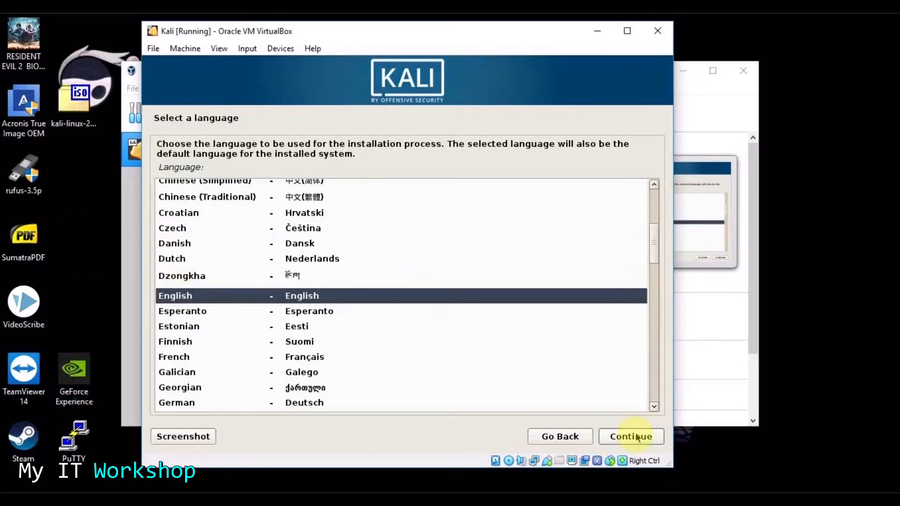
{"action": "left_click", "coordinate": [630, 436]}
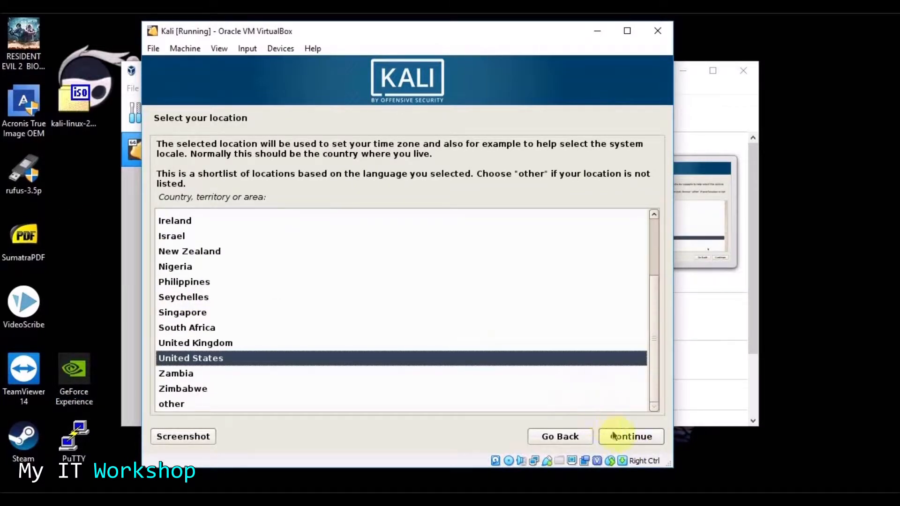
{"action": "left_click", "coordinate": [620, 439]}
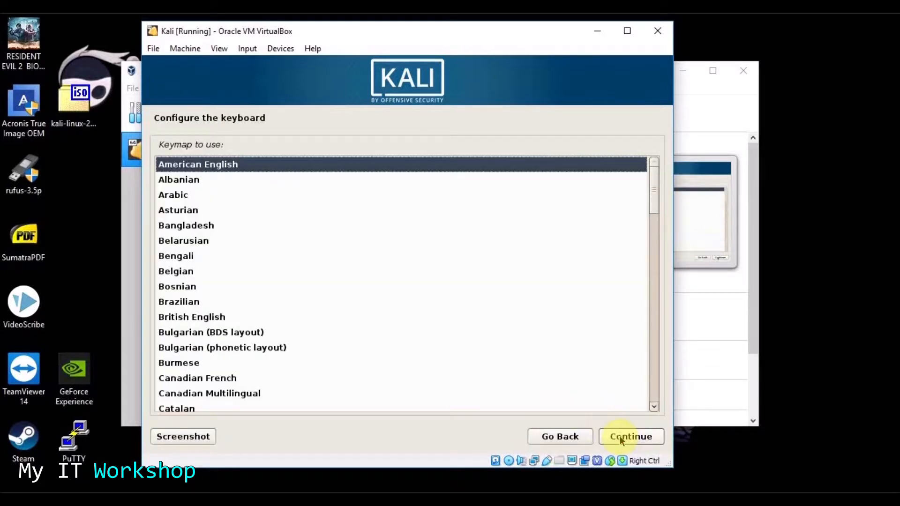
{"action": "left_click", "coordinate": [620, 439]}
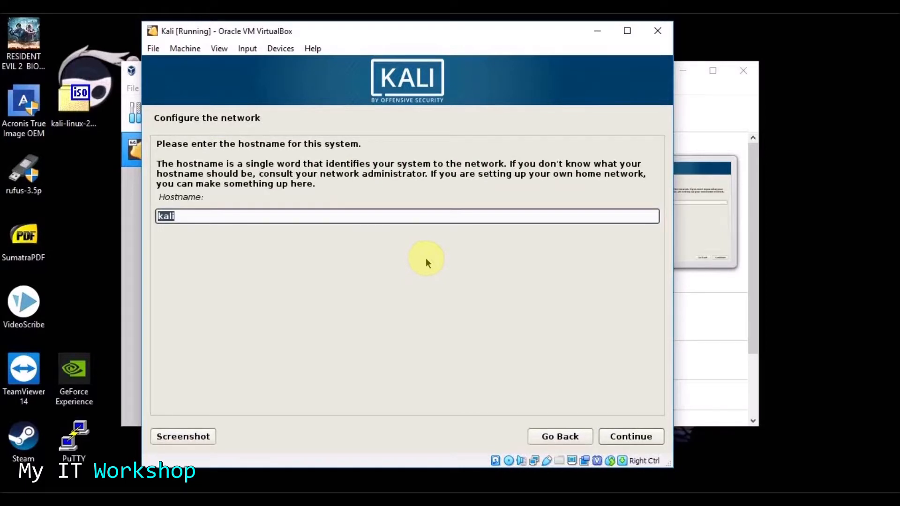
- Set hostname KaliVM after kali_VM is rejected, leaving the domain name blank
{"action": "left_click", "coordinate": [181, 218]}
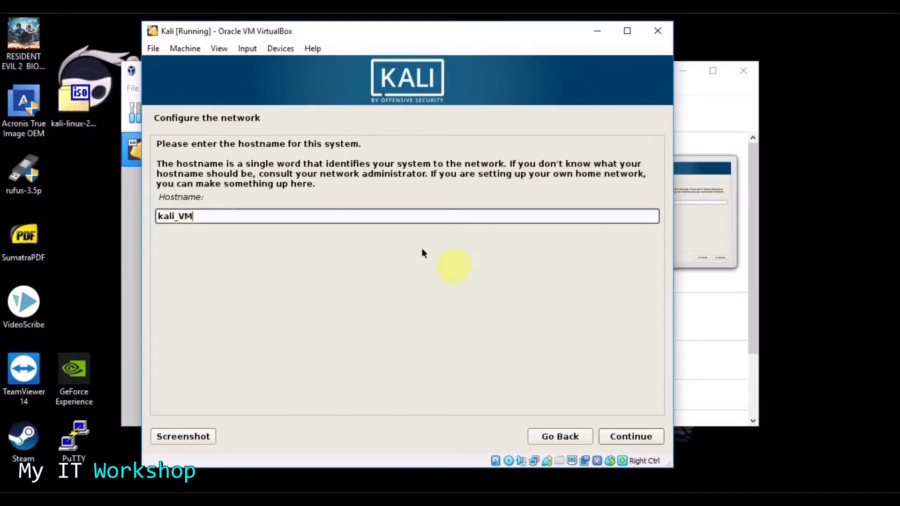
{"action": "left_click", "coordinate": [631, 437]}
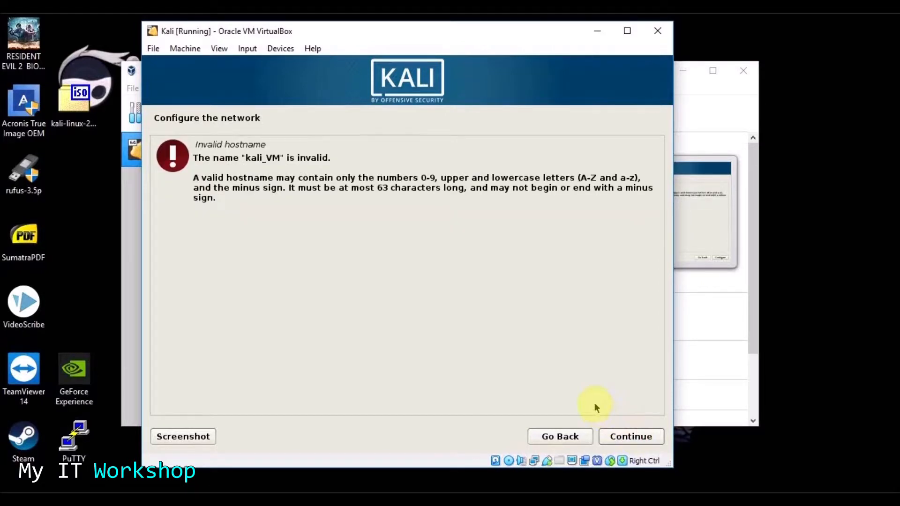
{"action": "left_click", "coordinate": [572, 439]}
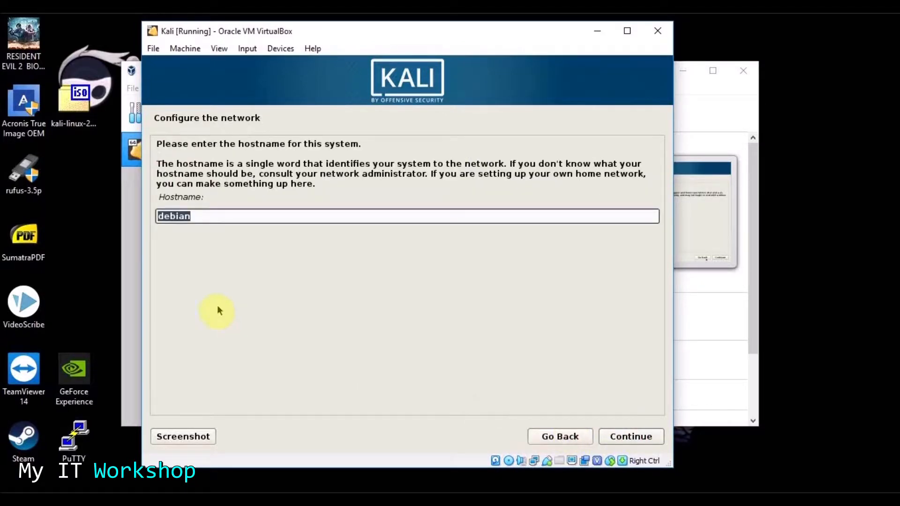
{"action": "left_click", "coordinate": [204, 216]}
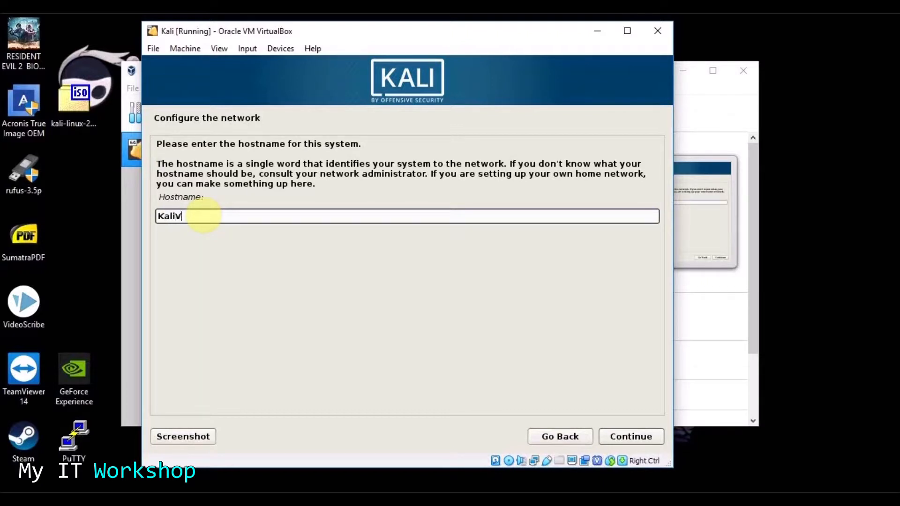
{"action": "type", "text": "KaliVM"}
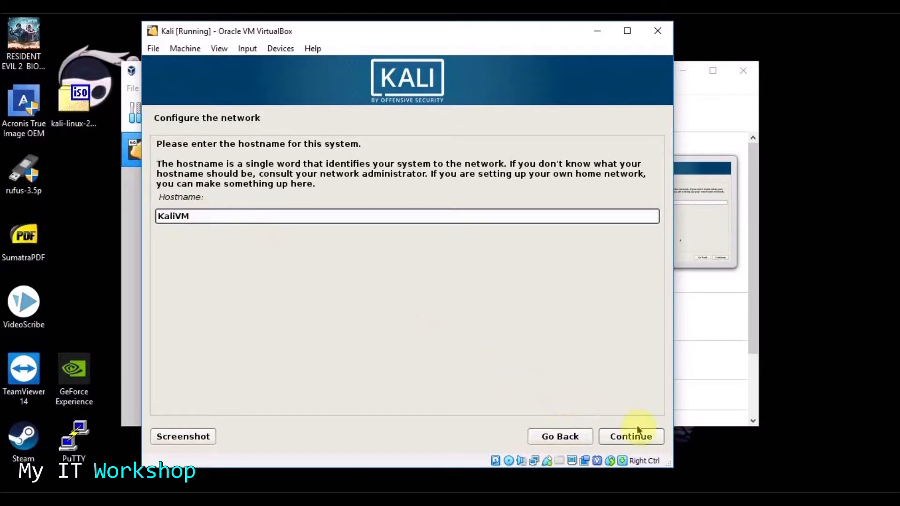
{"action": "left_click", "coordinate": [632, 436]}
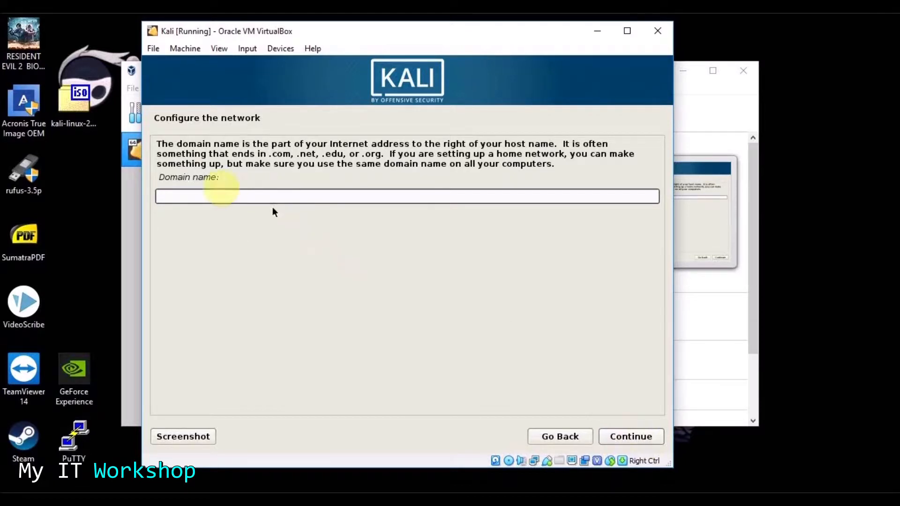
{"action": "left_click", "coordinate": [623, 430]}
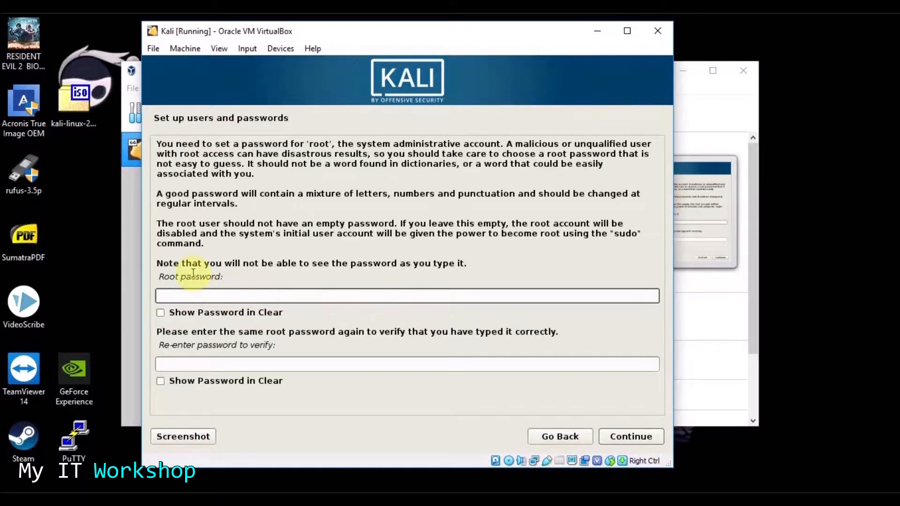
- Enter and confirm the root password, then accept the Eastern time zone
{"action": "left_click_drag", "start_coordinate": [234, 263], "coordinate": [372, 275]}
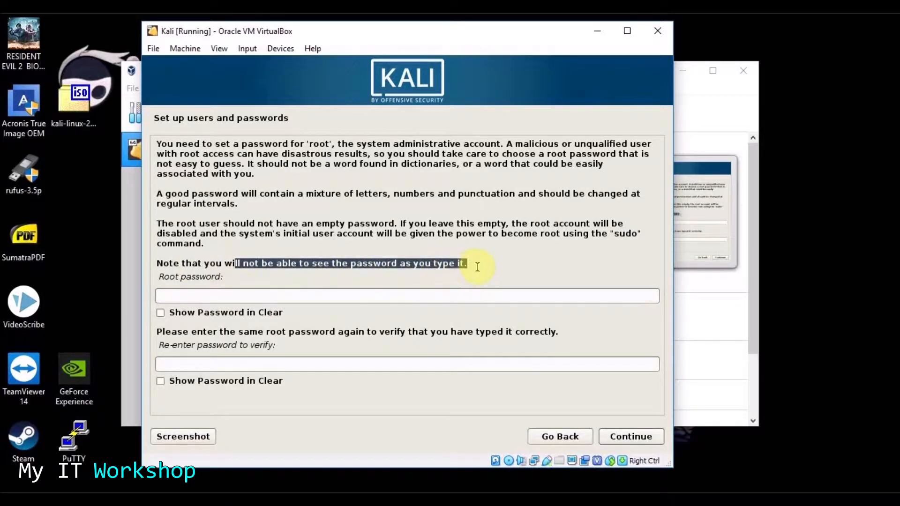
{"action": "left_click", "coordinate": [187, 293]}
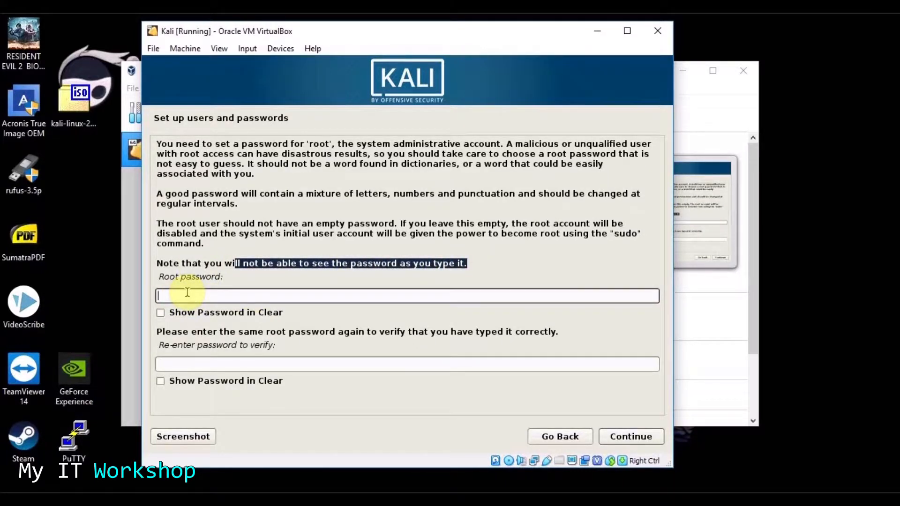
{"action": "type", "text": "toor"}
{"action": "key", "text": "Tab"}
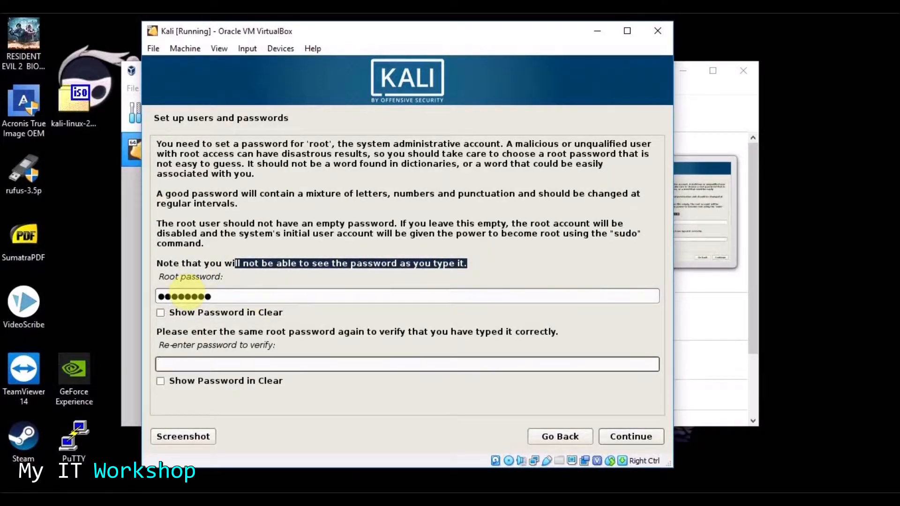
{"action": "type", "text": "toor"}
{"action": "left_click", "coordinate": [634, 438]}
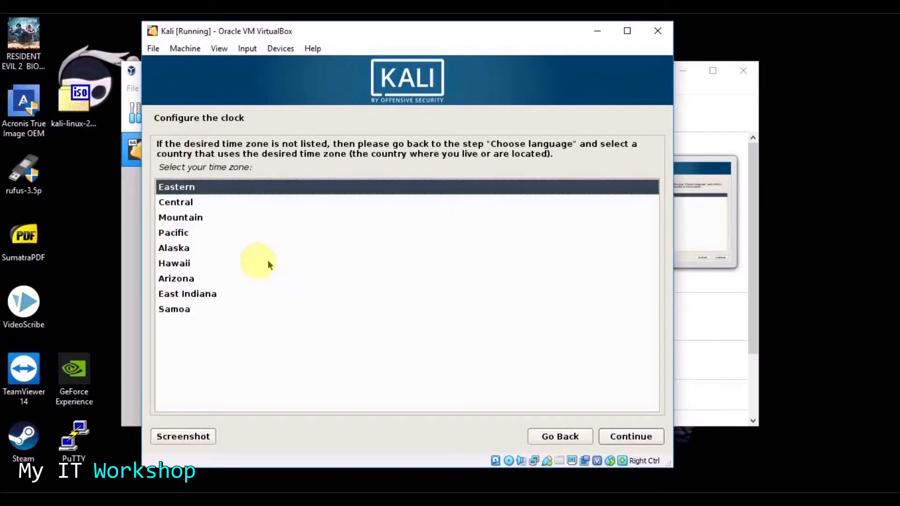
{"action": "left_click", "coordinate": [627, 438]}
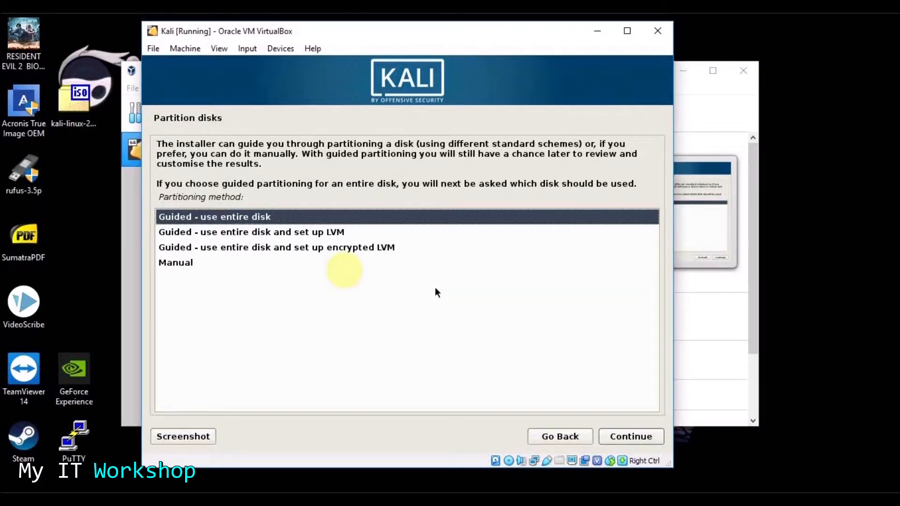
- Partition the 21.6 GB disk with Guided - use entire disk, all files in one partition
{"action": "left_click", "coordinate": [257, 250]}
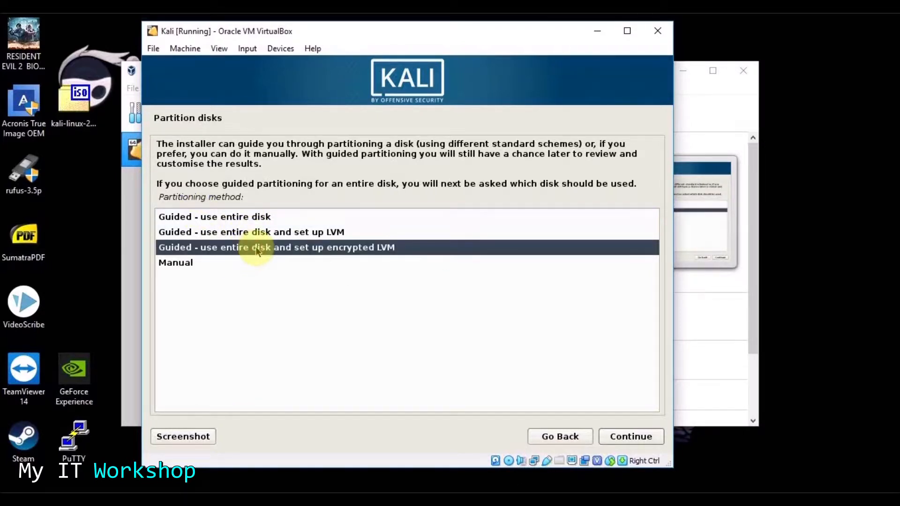
{"action": "left_click", "coordinate": [240, 217]}
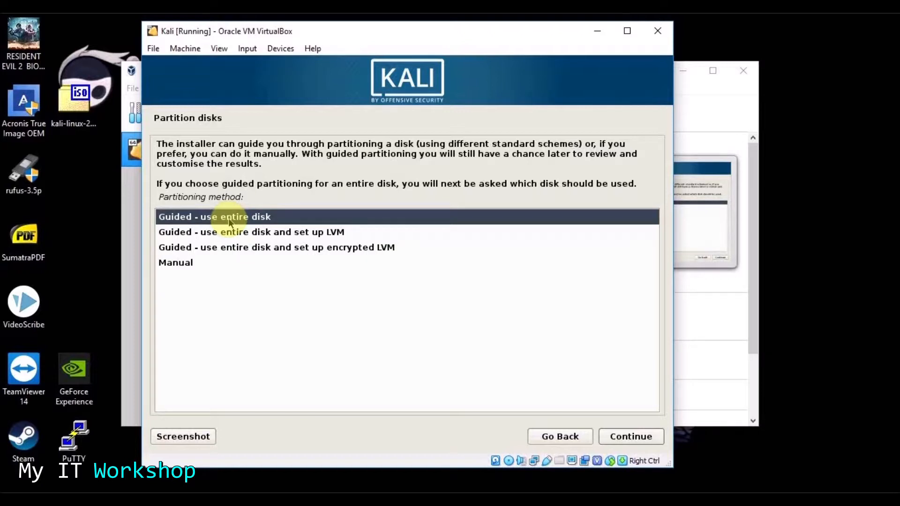
{"action": "left_click", "coordinate": [640, 438]}
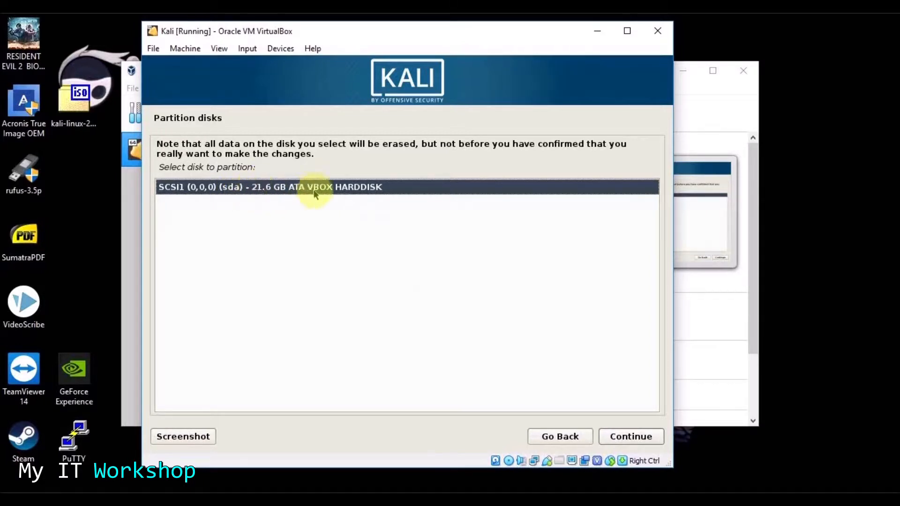
{"action": "left_click", "coordinate": [606, 439]}
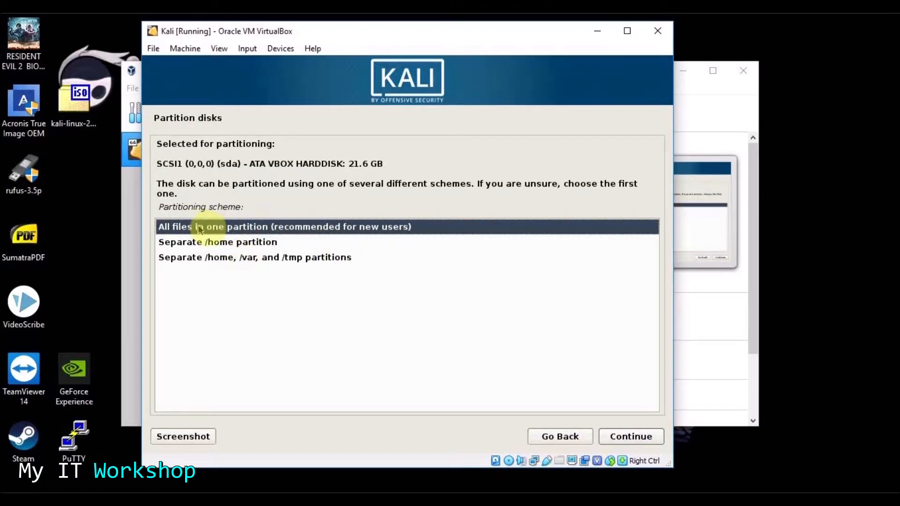
{"action": "left_click", "coordinate": [630, 437]}
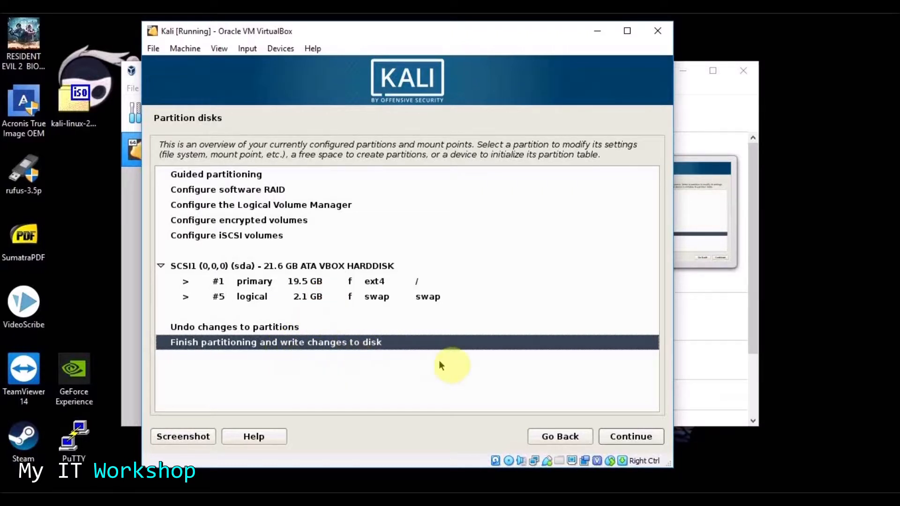
- Approve writing the ext4 root and swap partitions to disk and start installation
{"action": "left_click", "coordinate": [631, 439]}
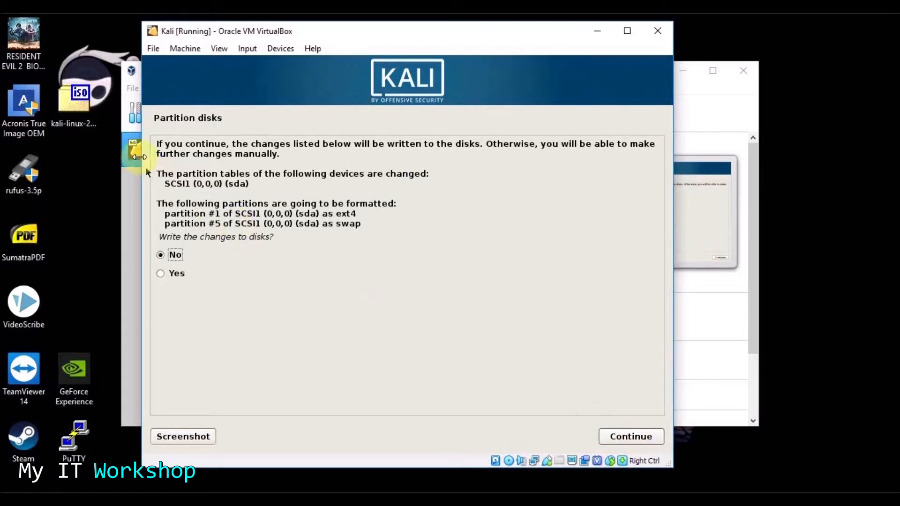
{"action": "double_click", "coordinate": [257, 154]}
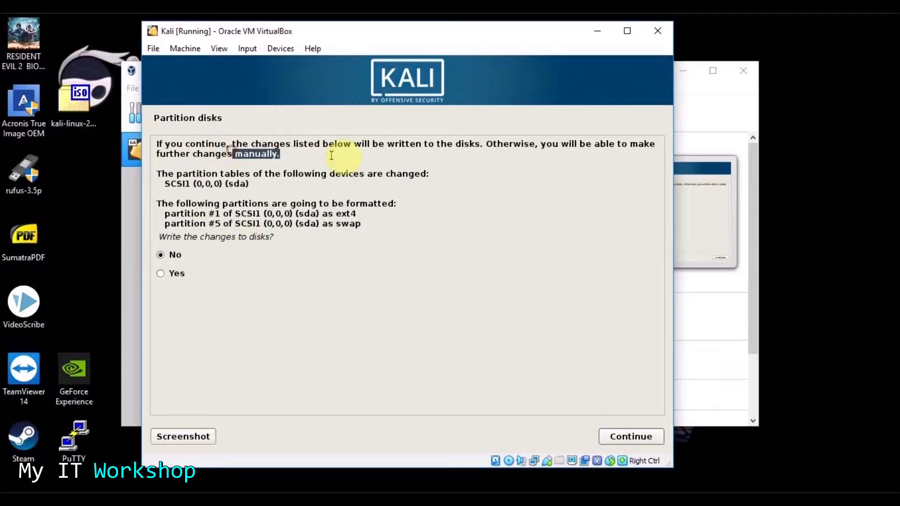
{"action": "left_click_drag", "start_coordinate": [385, 143], "coordinate": [537, 150]}
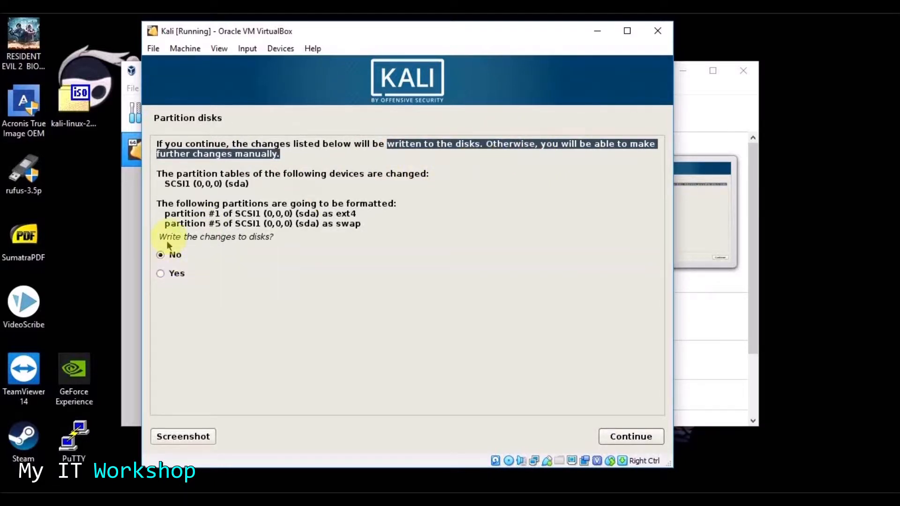
{"action": "left_click_drag", "start_coordinate": [162, 203], "coordinate": [422, 203]}
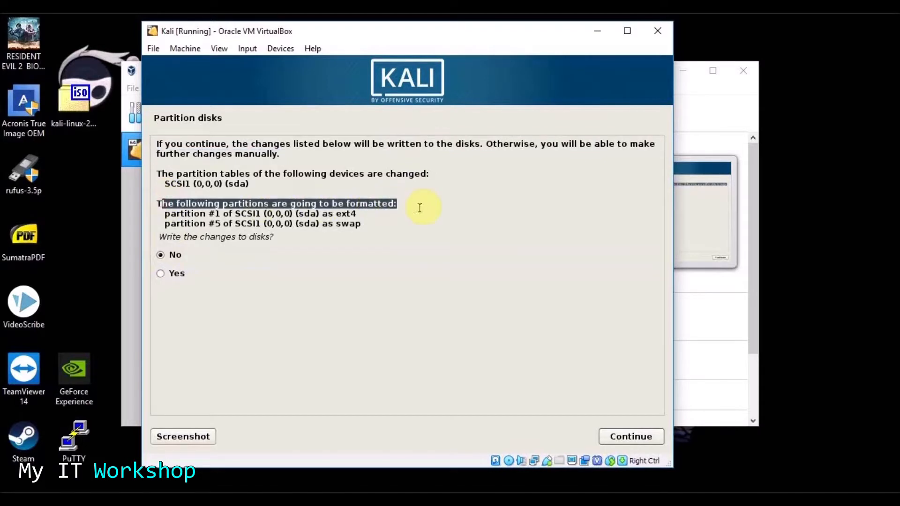
{"action": "left_click_drag", "start_coordinate": [160, 215], "coordinate": [385, 225]}
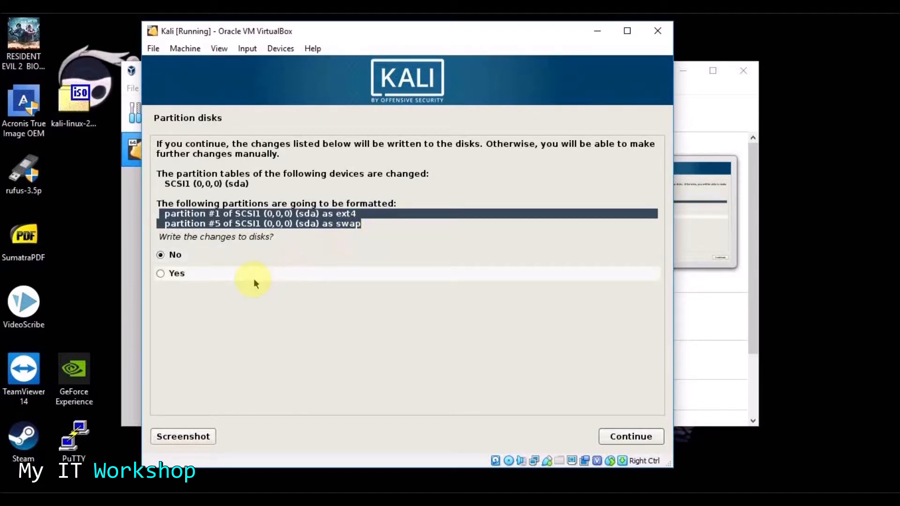
{"action": "left_click", "coordinate": [160, 274]}
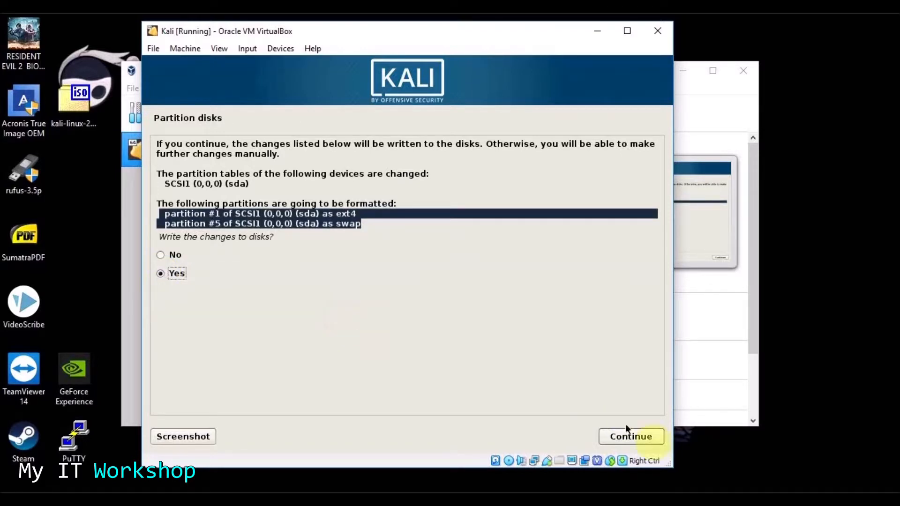
{"action": "left_click", "coordinate": [641, 436]}
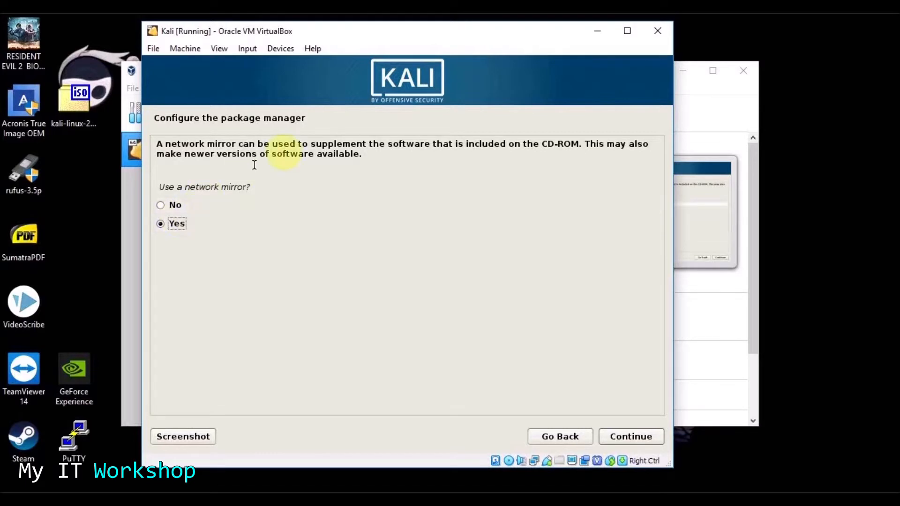
- Use a network mirror, leaving the HTTP proxy field blank
{"action": "left_click_drag", "start_coordinate": [343, 144], "coordinate": [371, 153]}
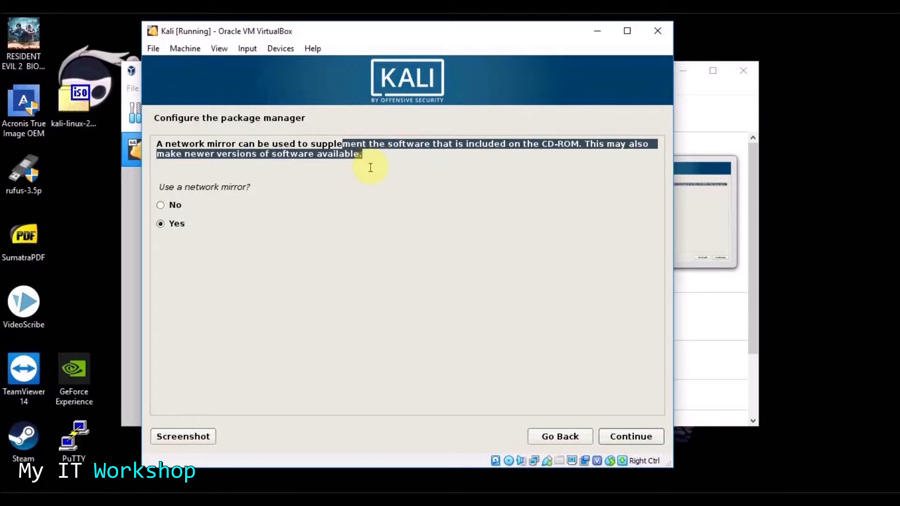
{"action": "left_click", "coordinate": [370, 165]}
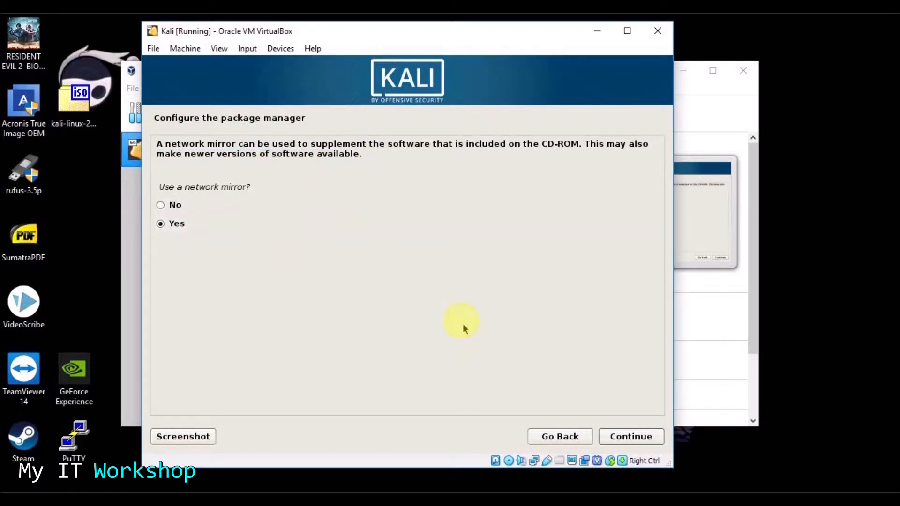
{"action": "left_click", "coordinate": [638, 438]}
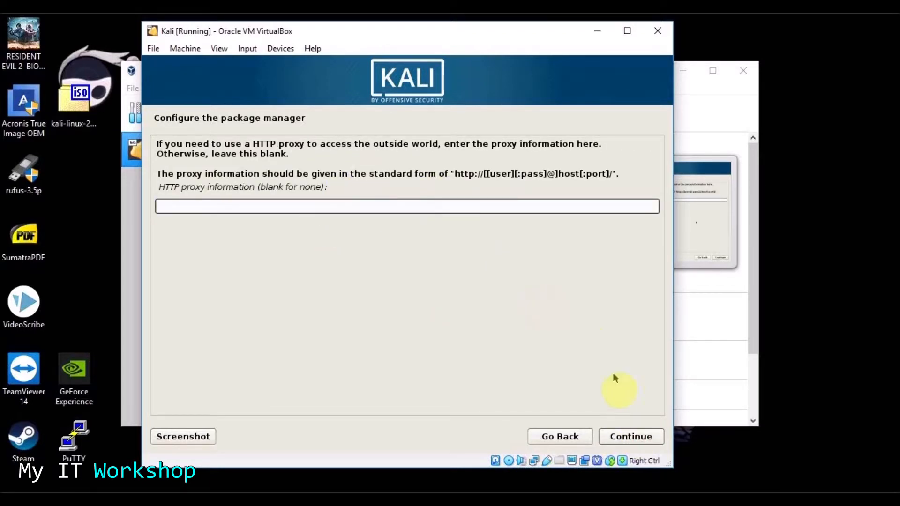
{"action": "left_click", "coordinate": [630, 437]}
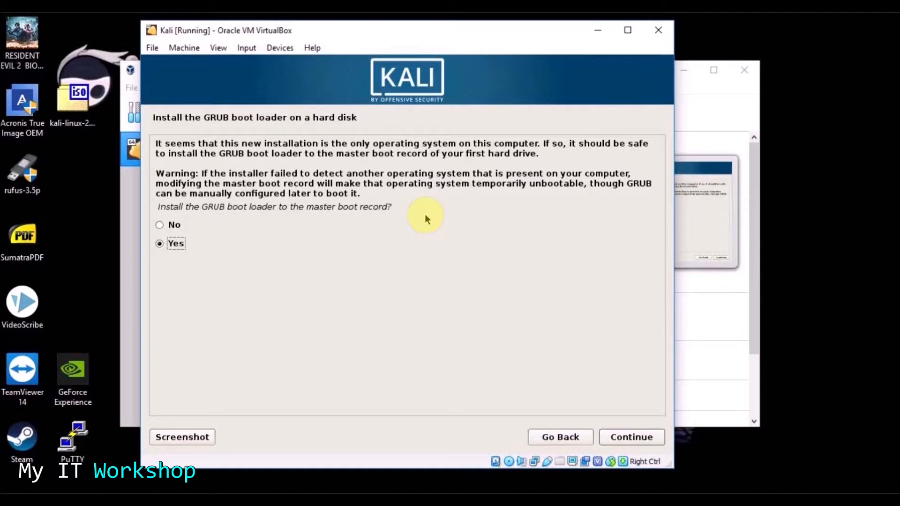
- Accept installing GRUB to the master boot record and pick /dev/sda as the boot loader device
{"action": "left_click_drag", "start_coordinate": [161, 143], "coordinate": [544, 143]}
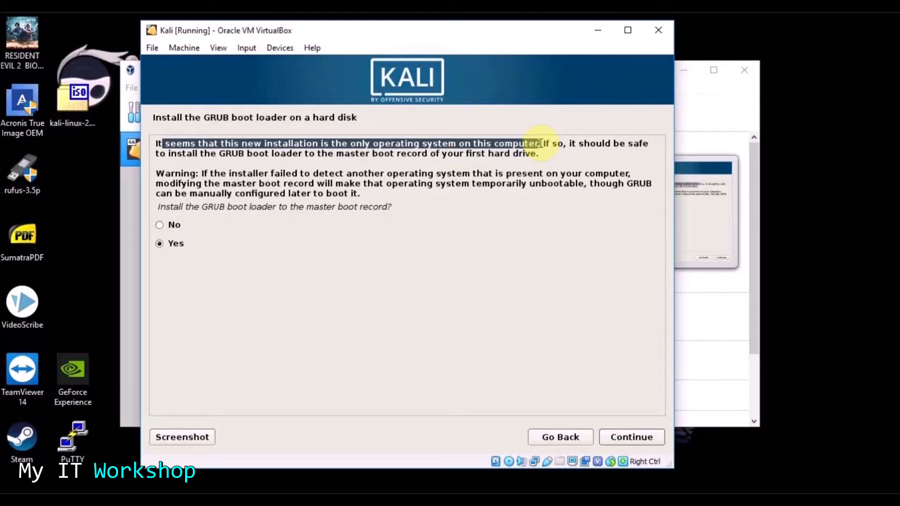
{"action": "left_click_drag", "start_coordinate": [542, 143], "coordinate": [642, 151]}
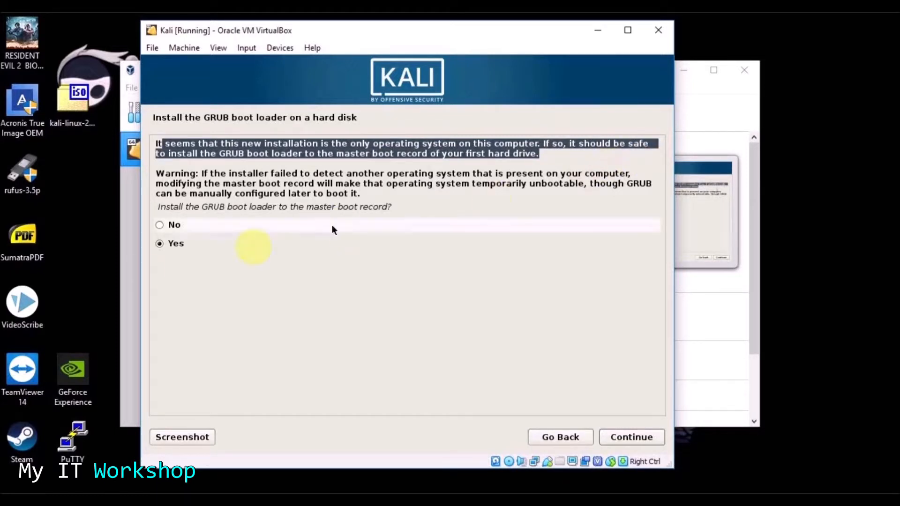
{"action": "left_click", "coordinate": [623, 434]}
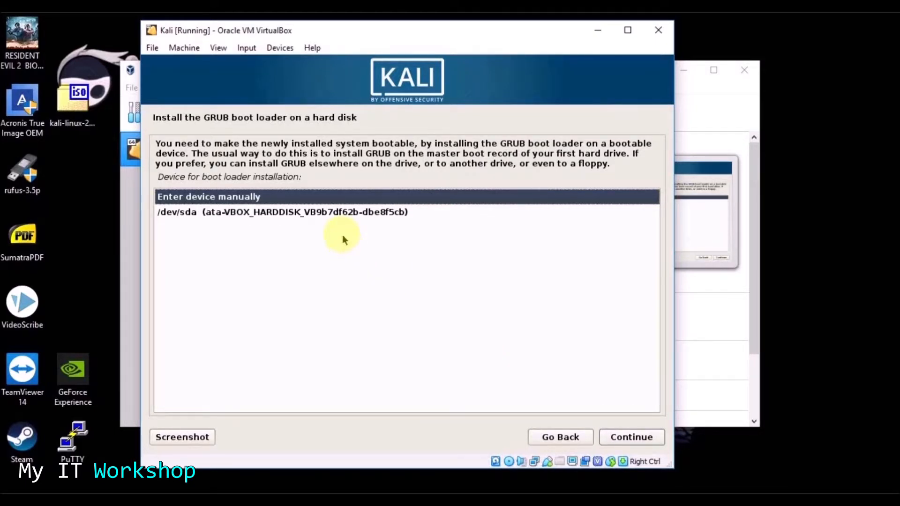
{"action": "left_click", "coordinate": [324, 213]}
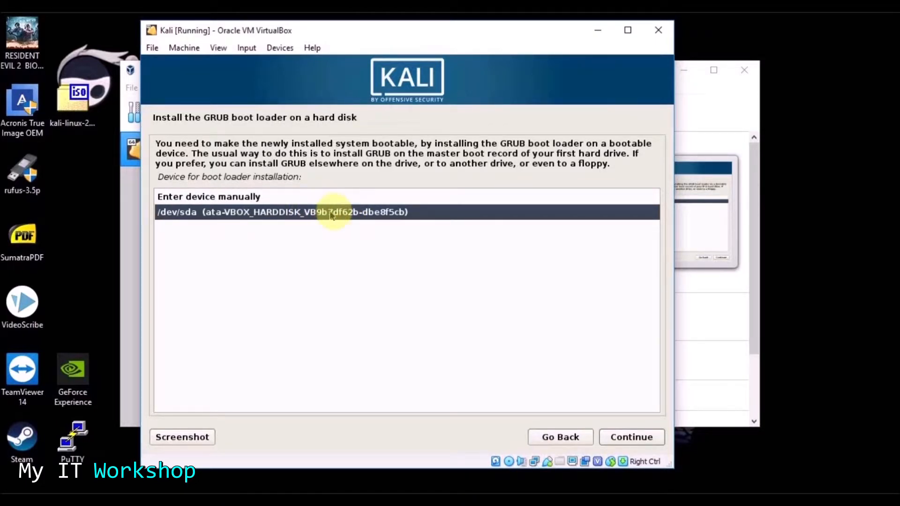
{"action": "left_click", "coordinate": [633, 437]}
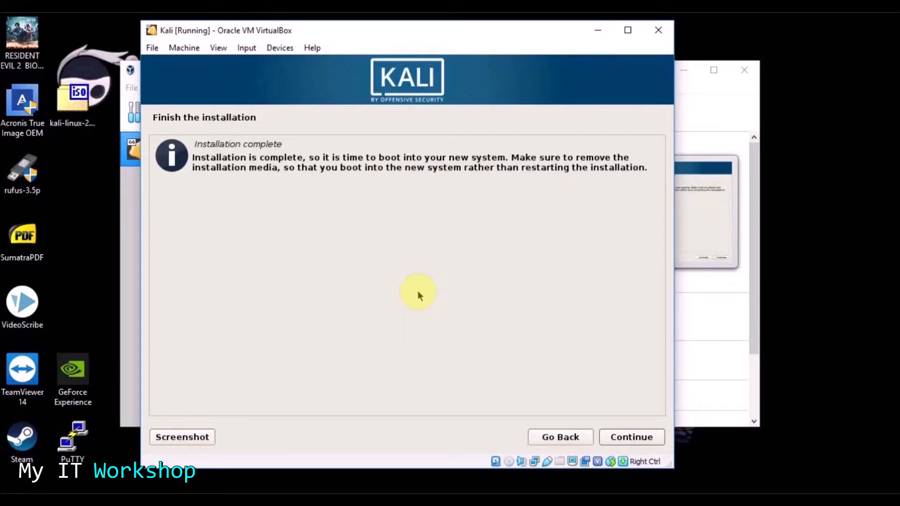
- Confirm the Installation complete page so the Kali VM reboots
{"action": "left_click_drag", "start_coordinate": [215, 158], "coordinate": [638, 181]}
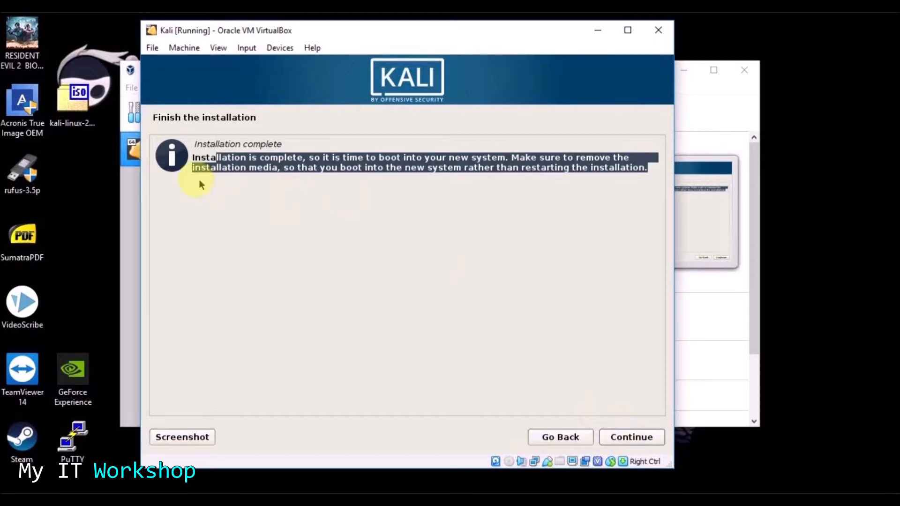
{"action": "left_click", "coordinate": [632, 436]}
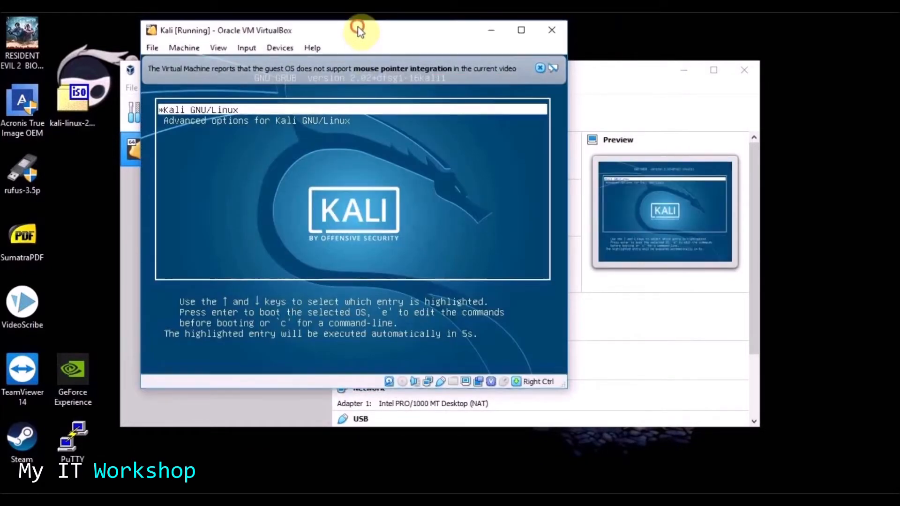
- Dismiss the mouse-integration notice and log in to Kali as root with the account password
{"action": "left_click_drag", "start_coordinate": [358, 27], "coordinate": [394, 61]}
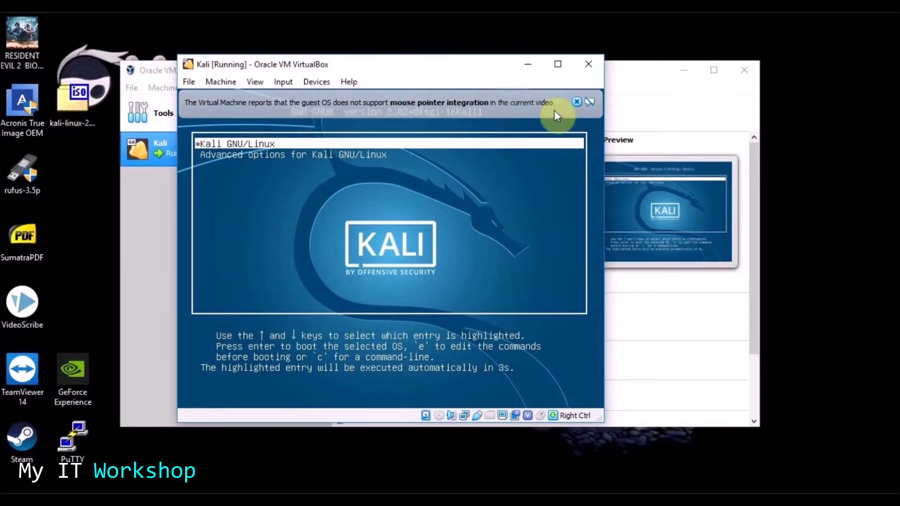
{"action": "left_click", "coordinate": [577, 103]}
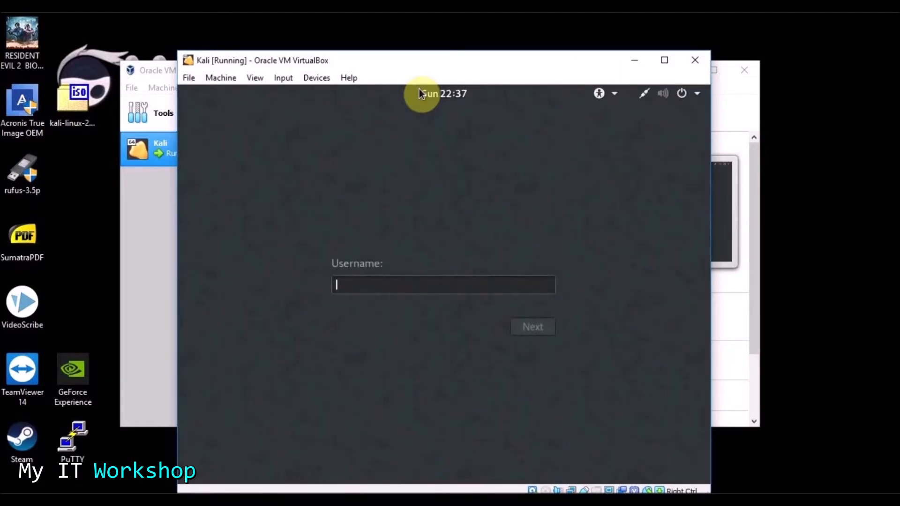
{"action": "type", "text": "roo"}
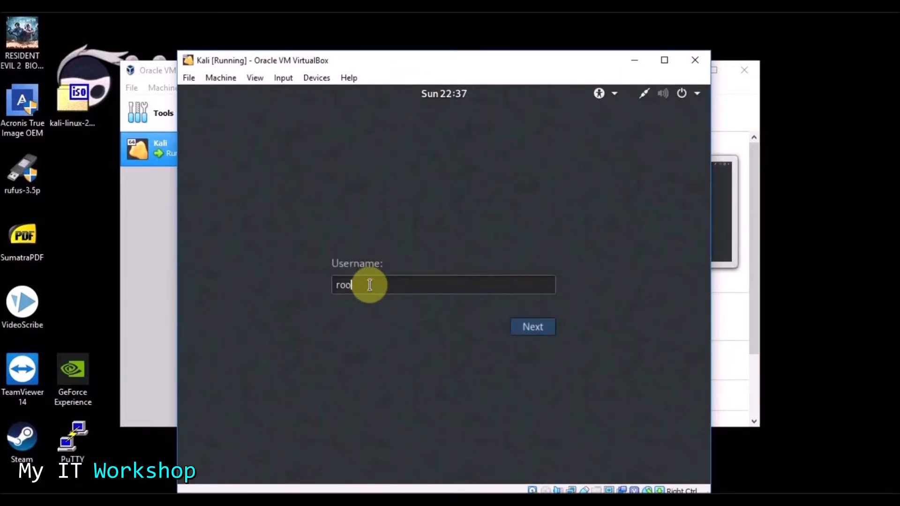
{"action": "type", "text": "t"}
{"action": "key", "text": "Return"}
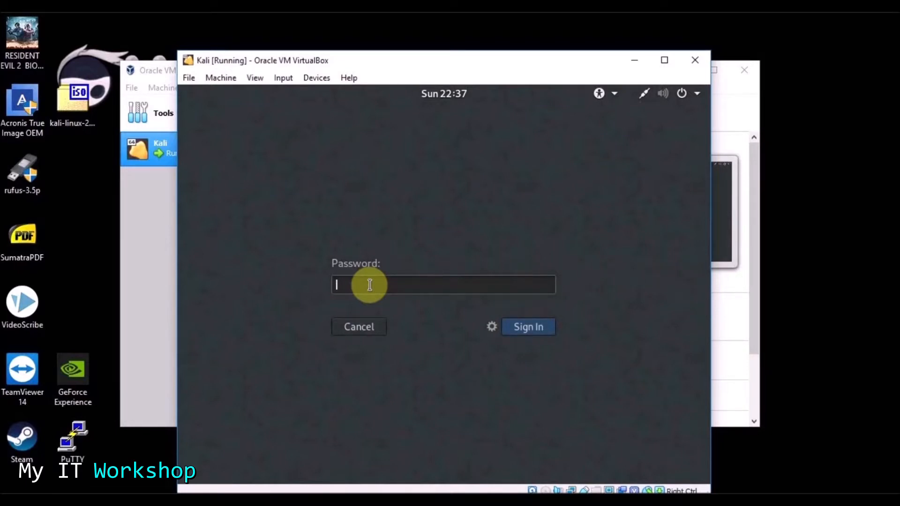
{"action": "key", "text": "Caps_Lock"}
{"action": "type", "text": "•"}
{"action": "key", "text": "Caps_Lock"}
{"action": "type", "text": "•"}
{"action": "key", "text": "Return"}
{"action": "left_click_drag", "start_coordinate": [471, 58], "coordinate": [450, 45]}
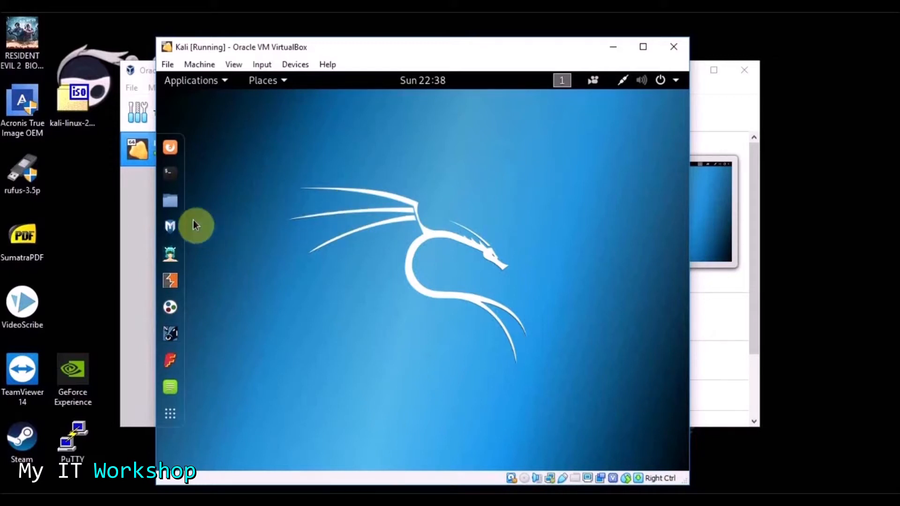
- Open a terminal from the Kali dock and look through its menus
{"action": "left_click", "coordinate": [170, 173]}
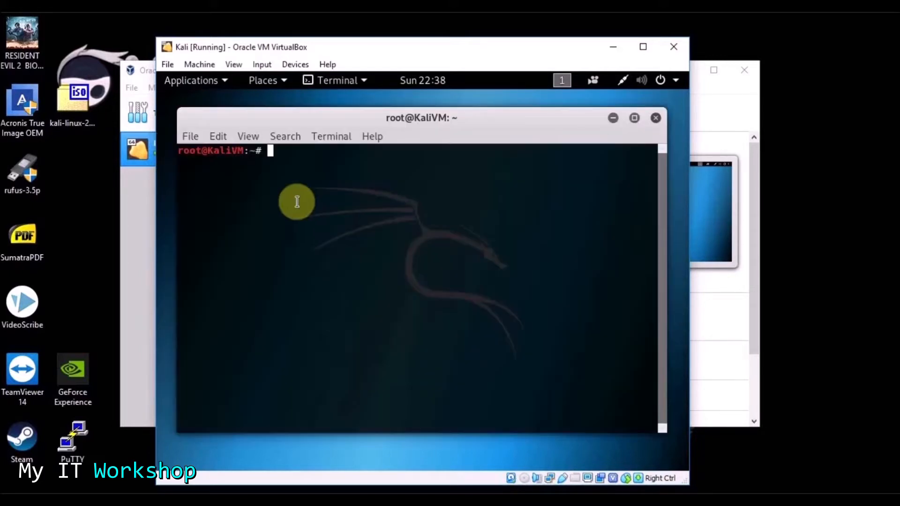
{"action": "left_click_drag", "start_coordinate": [346, 111], "coordinate": [366, 117]}
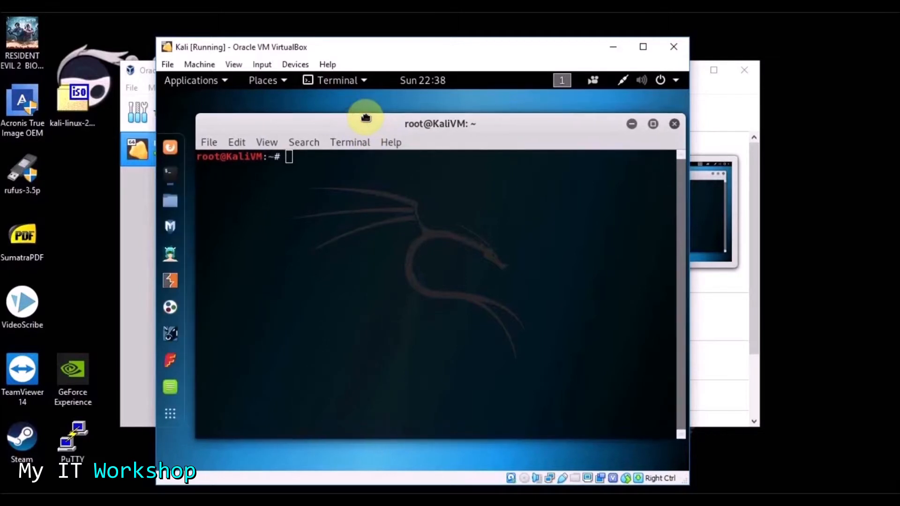
{"action": "left_click", "coordinate": [210, 142]}
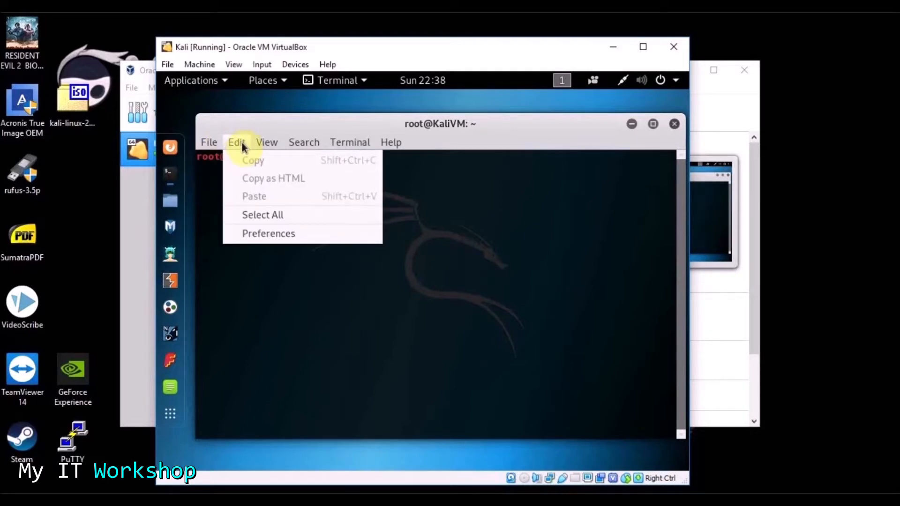
{"action": "mouse_move", "coordinate": [342, 143]}
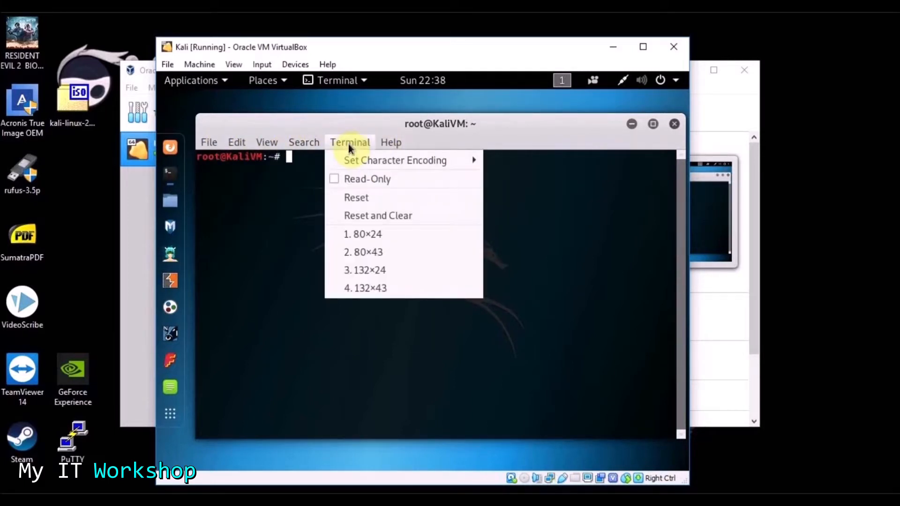
- Set the Unnamed profile's initial terminal width to 85 columns and try a new text colour
{"action": "mouse_move", "coordinate": [268, 143]}
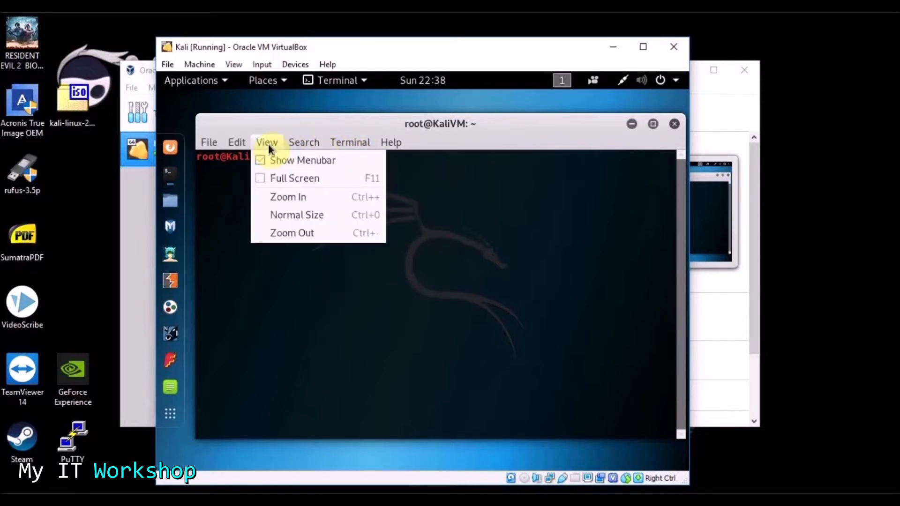
{"action": "mouse_move", "coordinate": [241, 145]}
{"action": "left_click", "coordinate": [260, 234]}
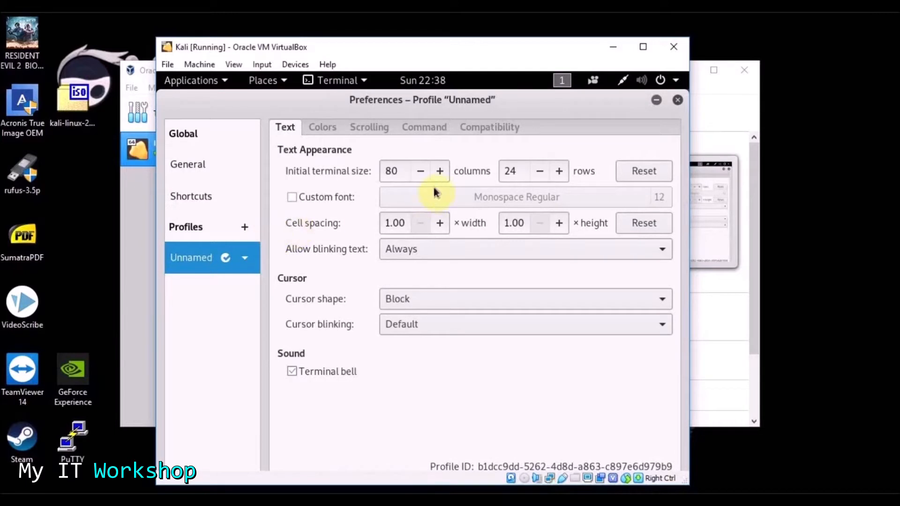
{"action": "left_click", "coordinate": [440, 172]}
{"action": "left_click", "coordinate": [440, 172]}
{"action": "left_click", "coordinate": [440, 173]}
{"action": "left_click", "coordinate": [441, 173]}
{"action": "left_click", "coordinate": [441, 172]}
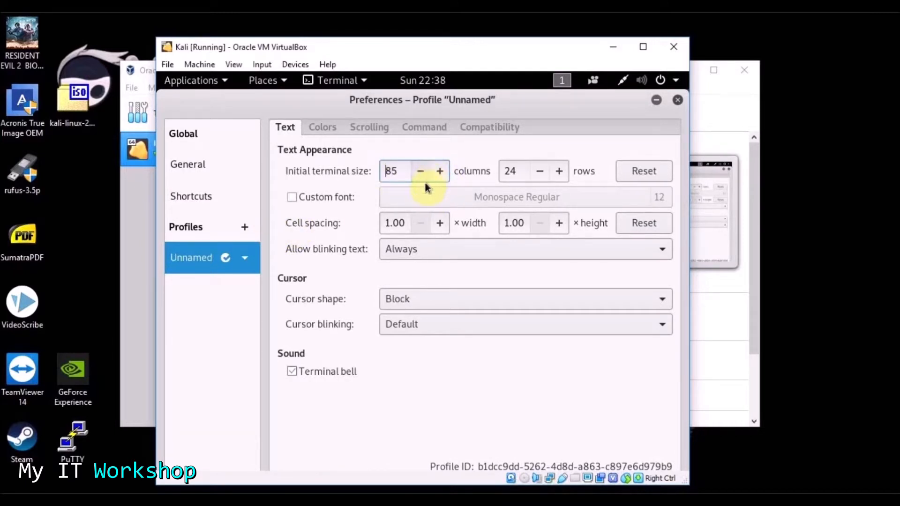
{"action": "left_click", "coordinate": [322, 128]}
{"action": "left_click", "coordinate": [398, 240]}
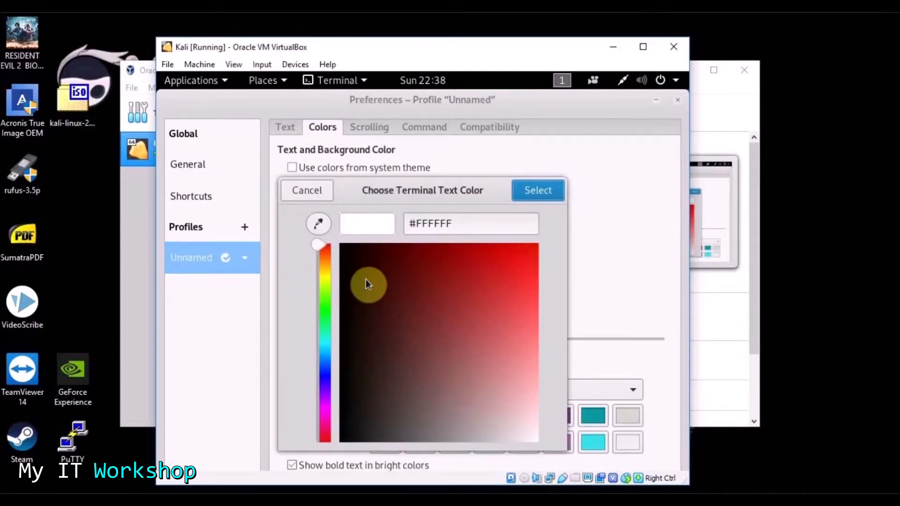
{"action": "left_click_drag", "start_coordinate": [324, 277], "coordinate": [329, 307]}
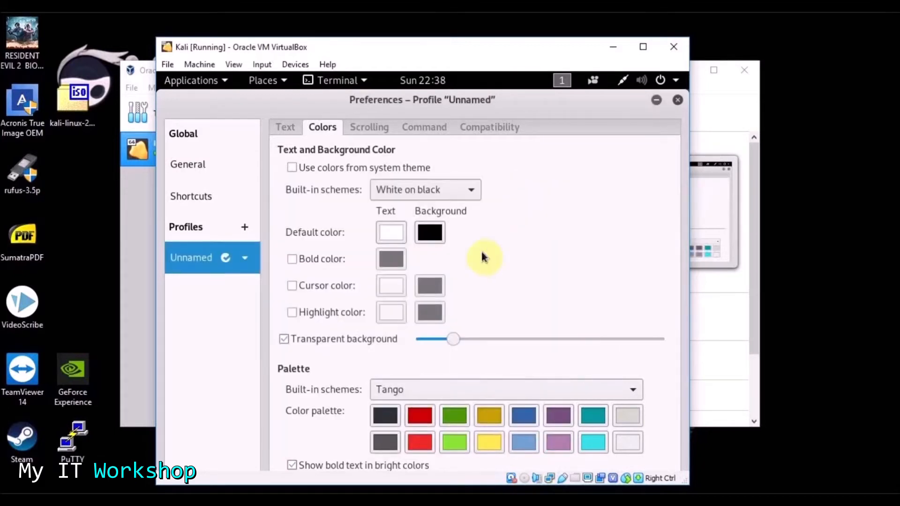
{"action": "left_click", "coordinate": [290, 127]}
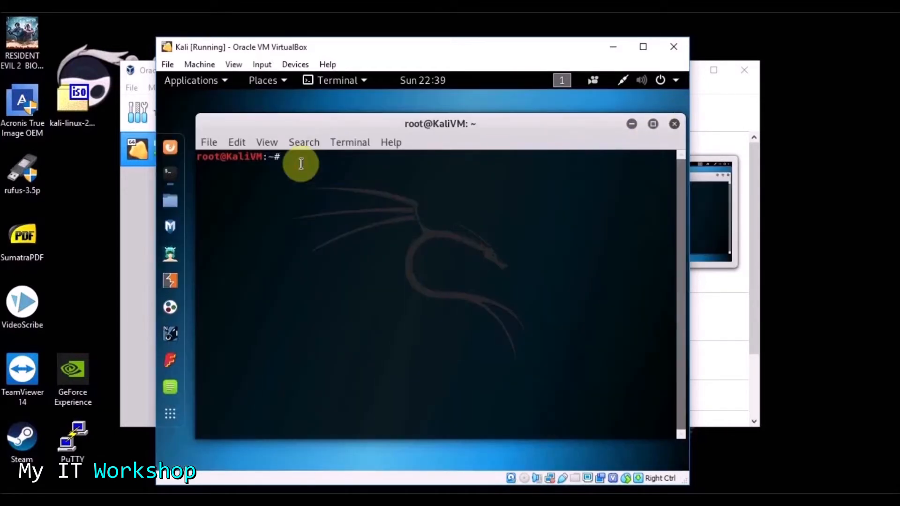
- Close and reopen the terminal, then bring up its Preferences again
{"action": "left_click", "coordinate": [346, 141]}
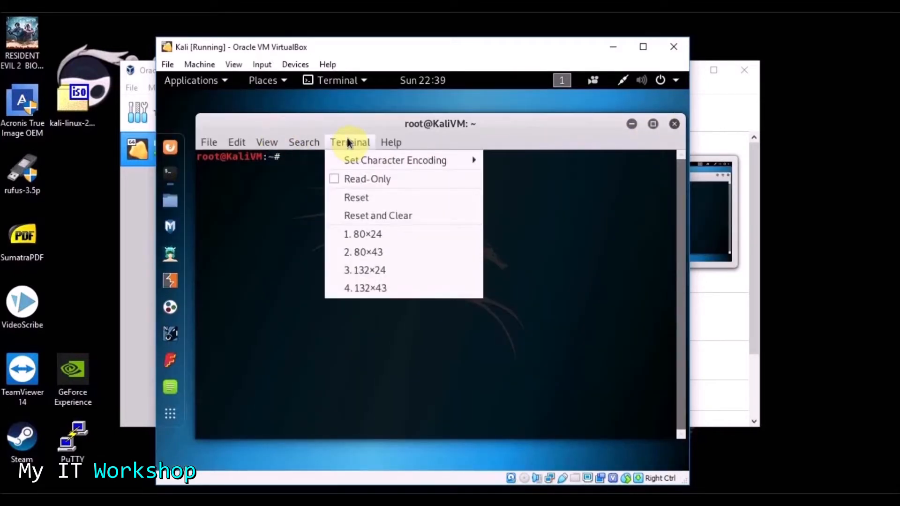
{"action": "left_click", "coordinate": [317, 209]}
{"action": "left_click", "coordinate": [674, 124]}
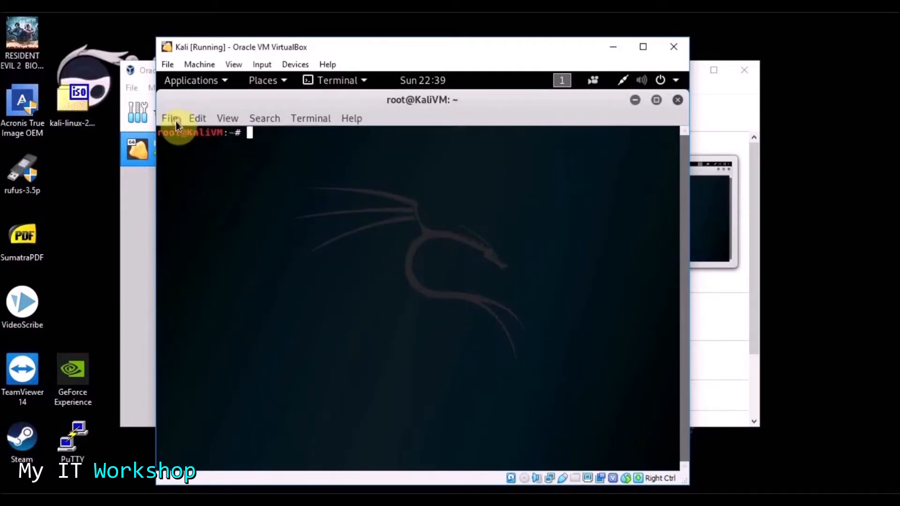
{"action": "left_click", "coordinate": [196, 116]}
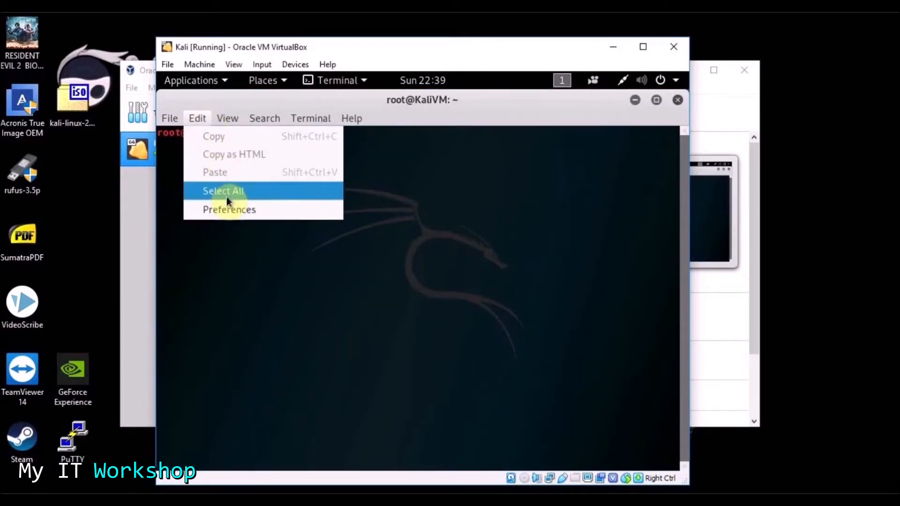
{"action": "left_click", "coordinate": [253, 207]}
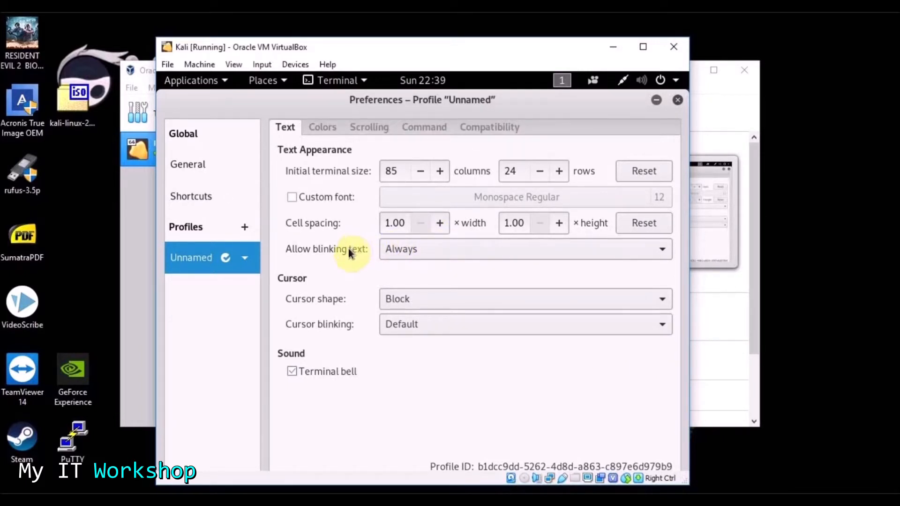
- Enable a custom terminal font set to Monospace Regular at size 15
{"action": "left_click", "coordinate": [292, 197]}
{"action": "left_click", "coordinate": [515, 198]}
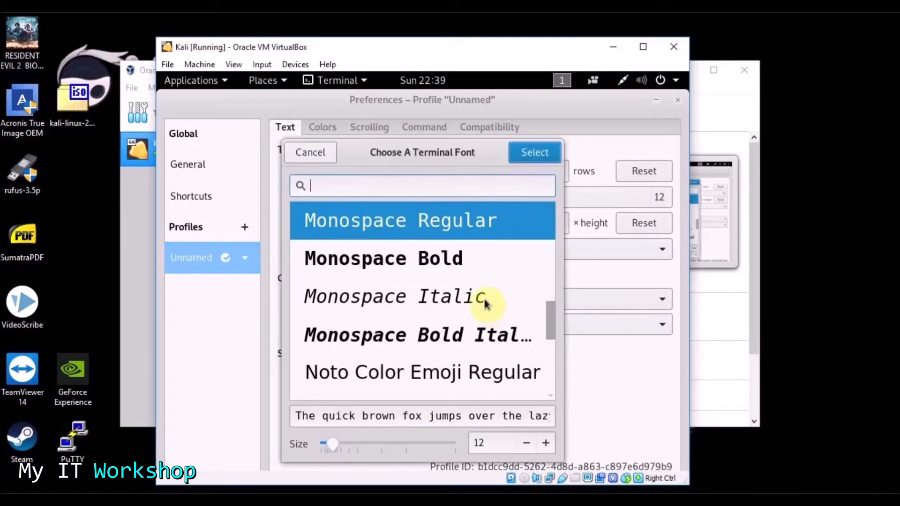
{"action": "left_click_drag", "start_coordinate": [551, 321], "coordinate": [546, 201]}
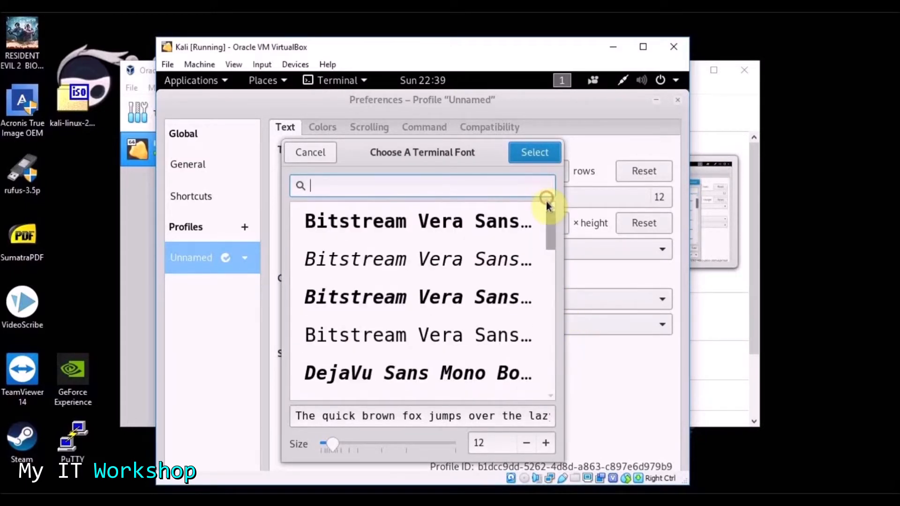
{"action": "left_click", "coordinate": [547, 444]}
{"action": "left_click", "coordinate": [547, 444]}
{"action": "left_click", "coordinate": [546, 444]}
{"action": "left_click", "coordinate": [546, 444]}
{"action": "left_click", "coordinate": [546, 444]}
{"action": "left_click", "coordinate": [546, 444]}
{"action": "left_click", "coordinate": [547, 444]}
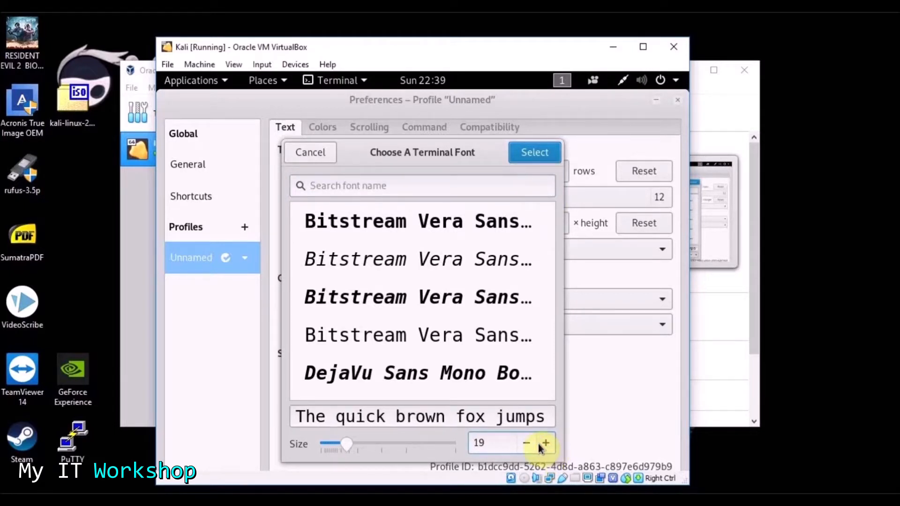
{"action": "left_click", "coordinate": [528, 443]}
{"action": "left_click", "coordinate": [527, 444]}
{"action": "left_click", "coordinate": [527, 443]}
{"action": "left_click", "coordinate": [528, 444]}
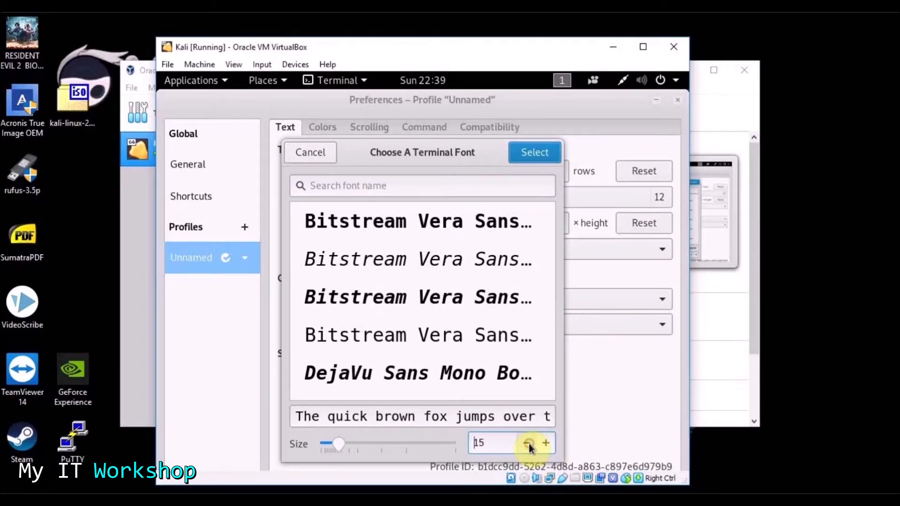
{"action": "left_click", "coordinate": [526, 158]}
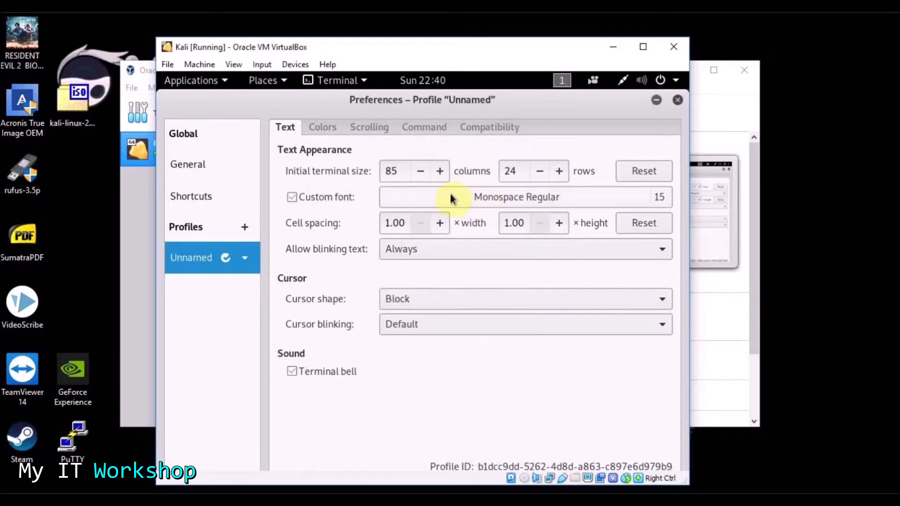
- Turn off system theme colours and set the terminal text colour to green
{"action": "left_click", "coordinate": [327, 128]}
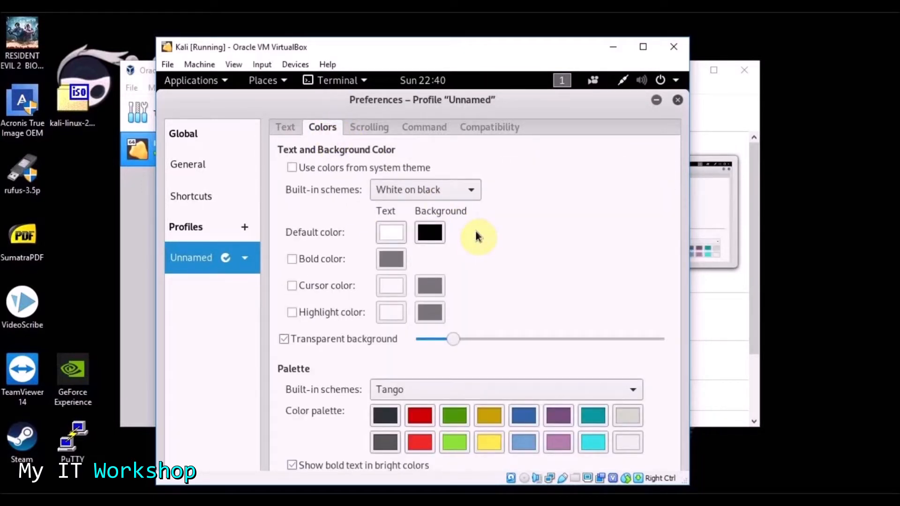
{"action": "left_click", "coordinate": [291, 167]}
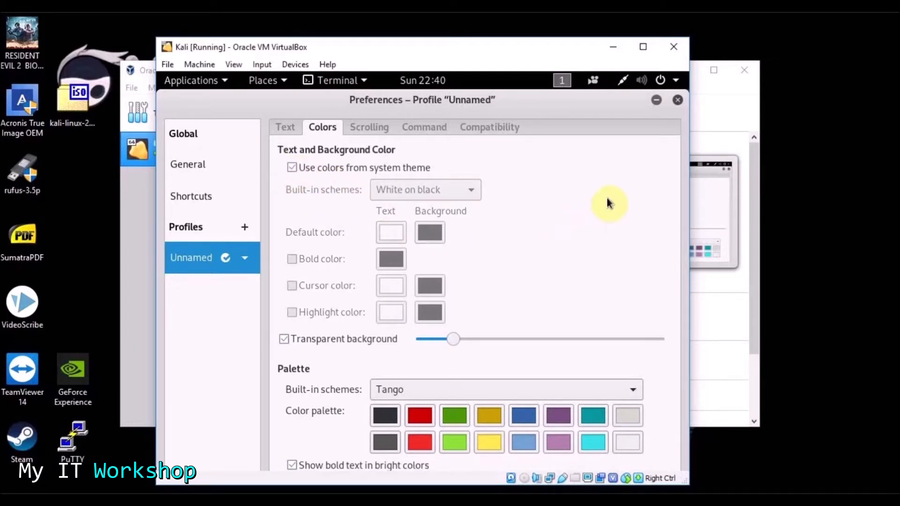
{"action": "left_click_drag", "start_coordinate": [590, 111], "coordinate": [566, 129]}
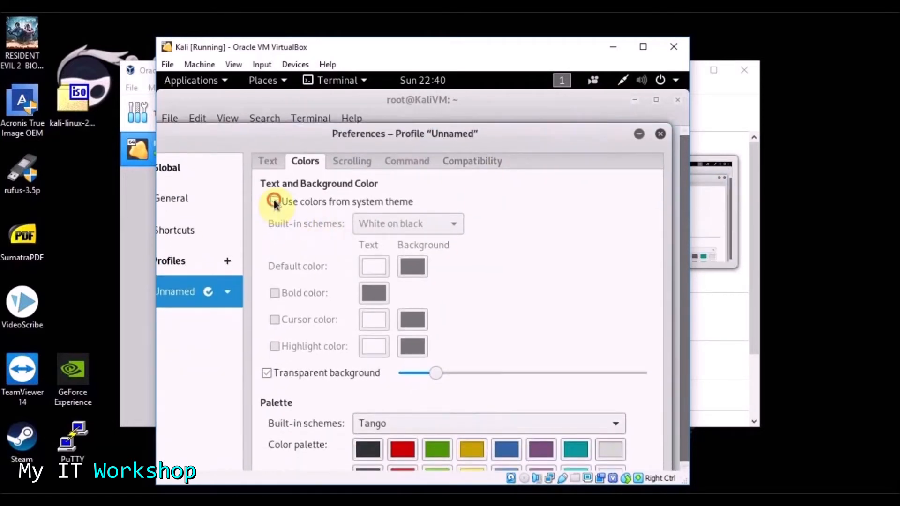
{"action": "left_click", "coordinate": [274, 200]}
{"action": "left_click", "coordinate": [373, 268]}
{"action": "left_click_drag", "start_coordinate": [307, 276], "coordinate": [314, 331]}
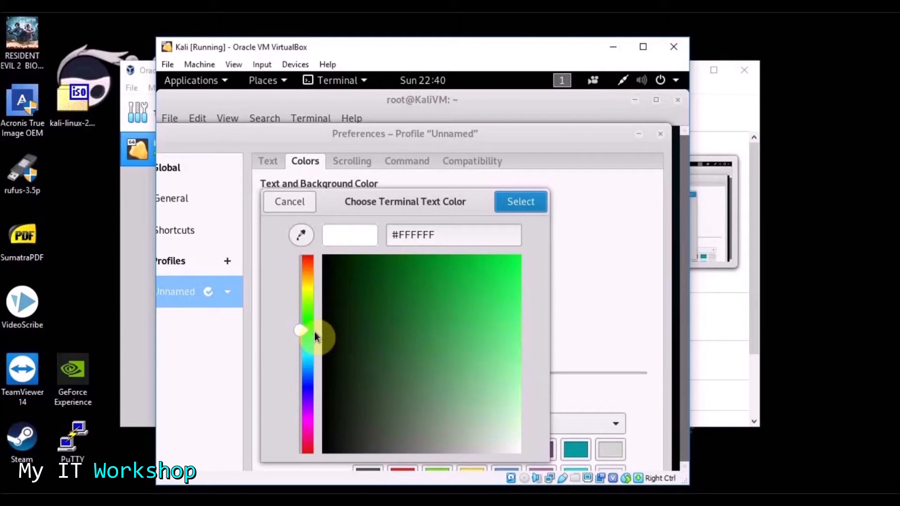
{"action": "left_click", "coordinate": [521, 204]}
- Apply the built-in Green on black scheme, close Preferences, and clear stray prompt text
{"action": "left_click_drag", "start_coordinate": [503, 136], "coordinate": [521, 114]}
{"action": "left_click", "coordinate": [438, 201]}
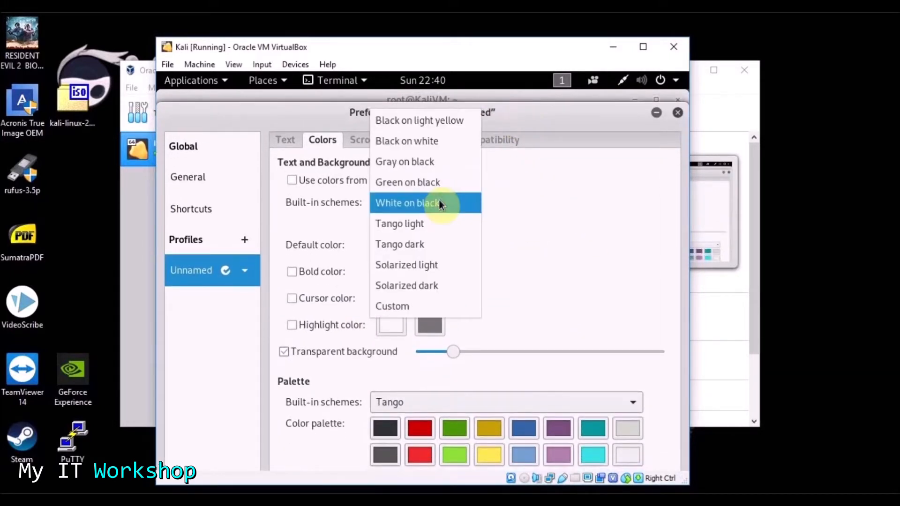
{"action": "left_click", "coordinate": [434, 183]}
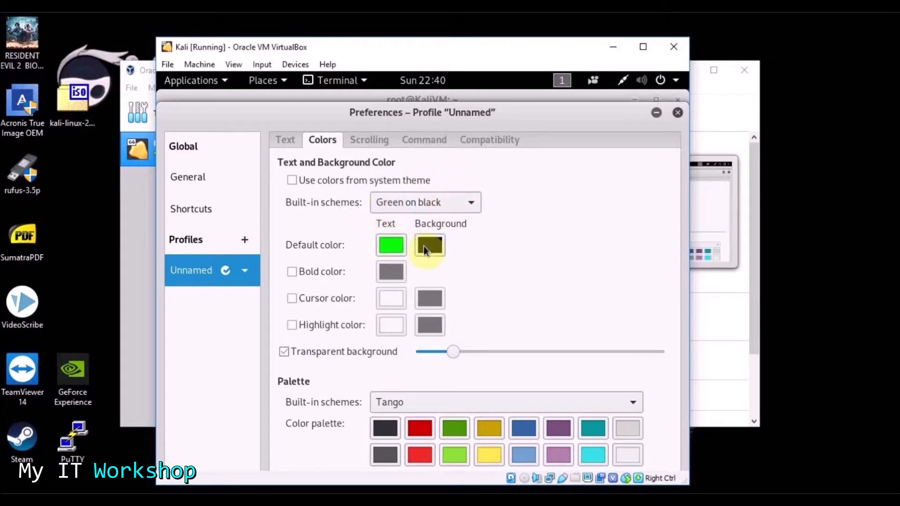
{"action": "left_click", "coordinate": [677, 112]}
{"action": "type", "text": "sdjfhsdf"}
{"action": "key", "text": "BackSpace"}
{"action": "key", "text": "BackSpace"}
{"action": "key", "text": "BackSpace"}
{"action": "key", "text": "BackSpace"}
{"action": "key", "text": "BackSpace"}
{"action": "key", "text": "BackSpace"}
{"action": "key", "text": "BackSpace"}
{"action": "key", "text": "BackSpace"}
- Run whoami and date in the terminal, then close the terminal window
{"action": "type", "text": "whoami"}
{"action": "key", "text": "Return"}
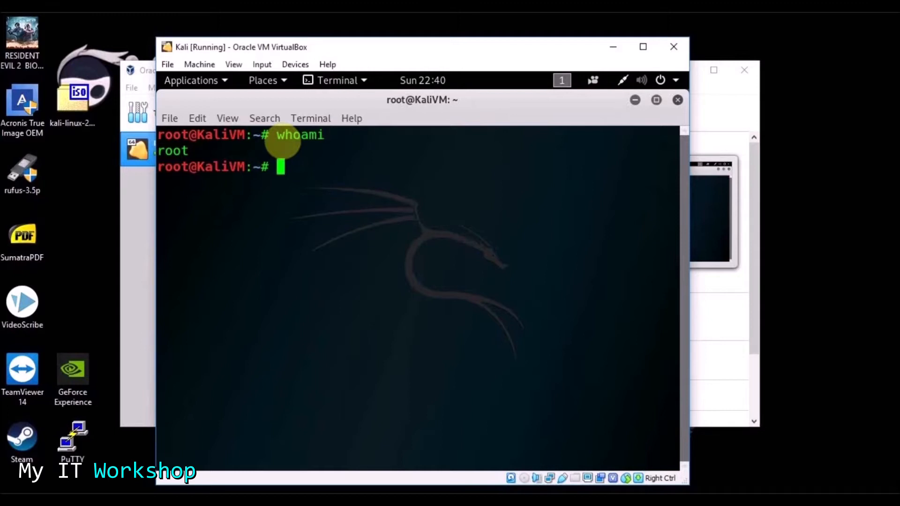
{"action": "type", "text": "date"}
{"action": "key", "text": "Return"}
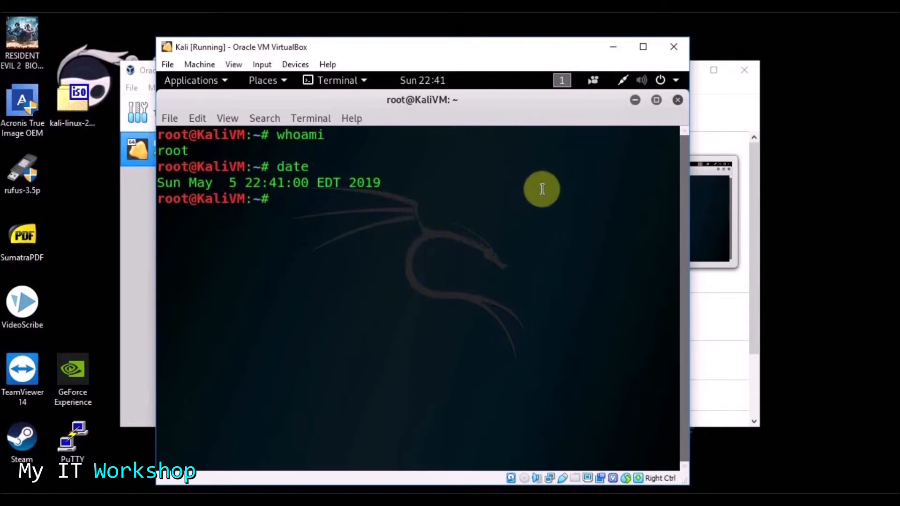
{"action": "left_click", "coordinate": [677, 100]}
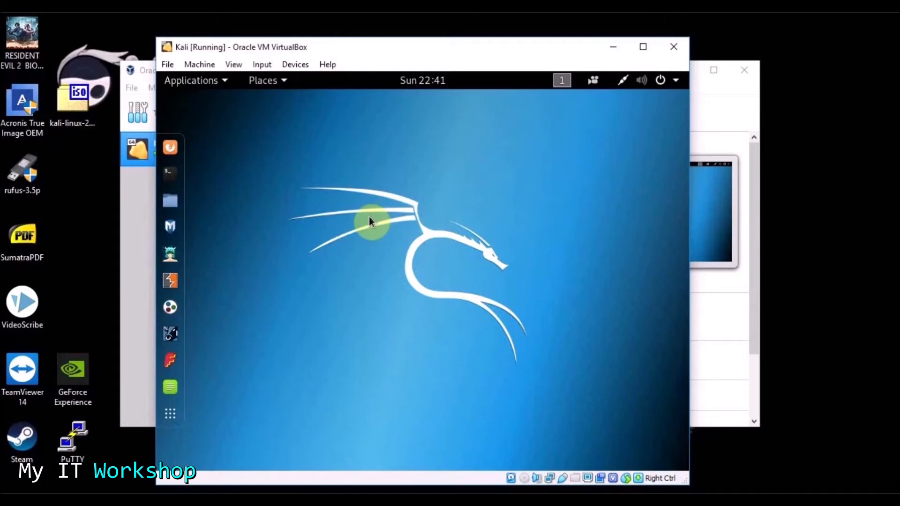
- Check CPU usage in the host's Task Manager, then close it
{"action": "left_click", "coordinate": [81, 257]}
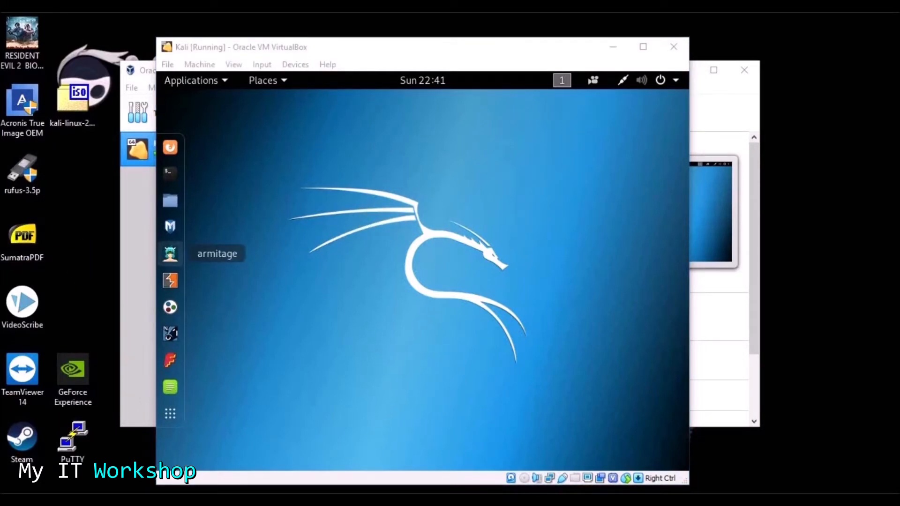
{"action": "key", "text": "ctrl+shift+Escape"}
{"action": "left_click_drag", "start_coordinate": [322, 78], "coordinate": [383, 65]}
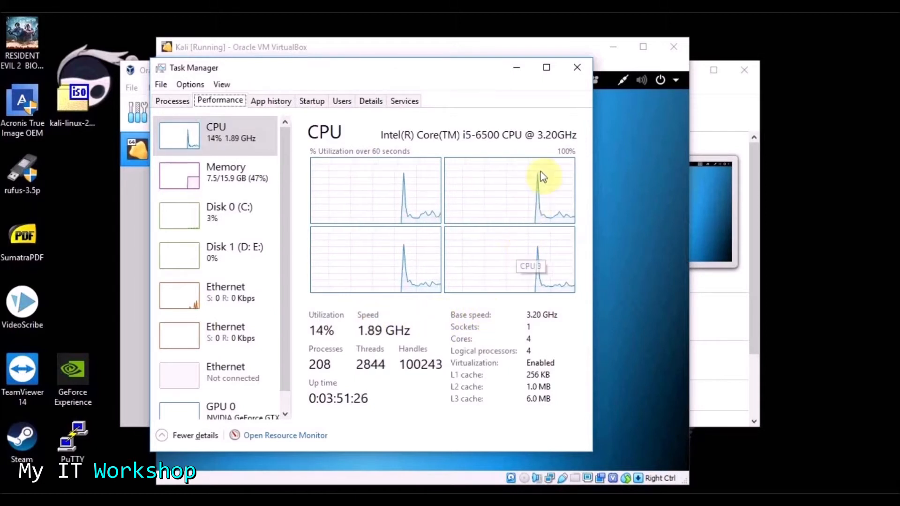
{"action": "left_click", "coordinate": [576, 73]}
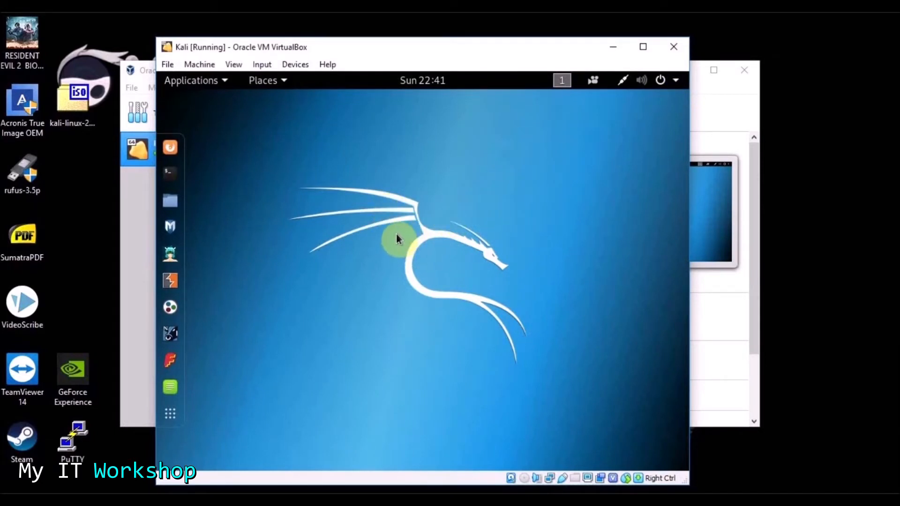
- Power off the Kali virtual machine from its system menu
{"action": "left_click", "coordinate": [678, 82]}
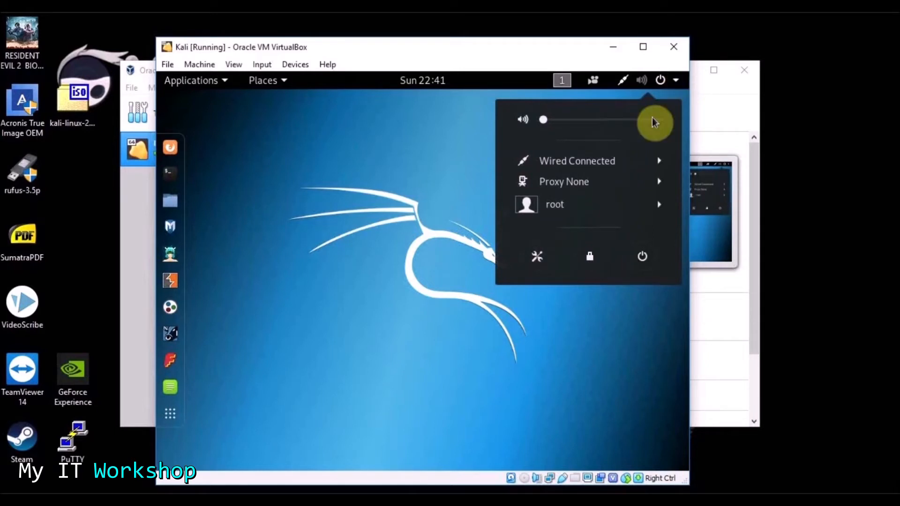
{"action": "left_click", "coordinate": [641, 260]}
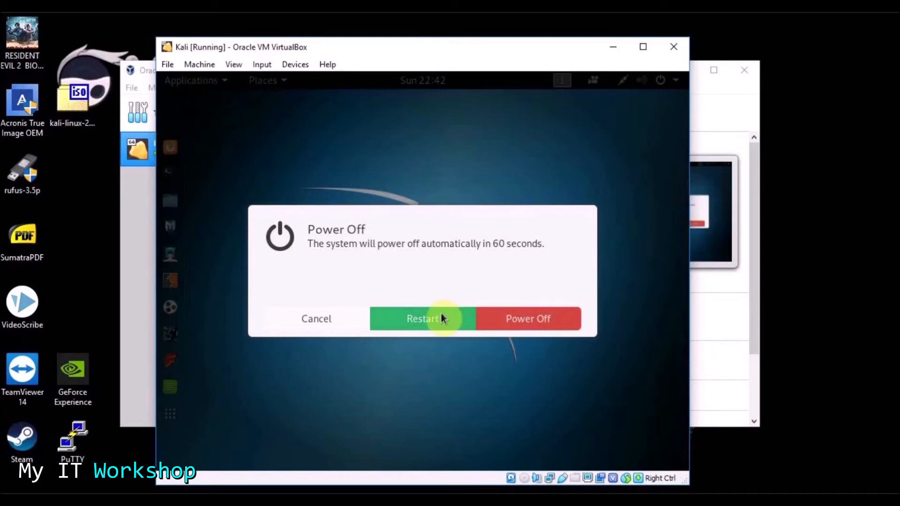
{"action": "left_click", "coordinate": [517, 316]}
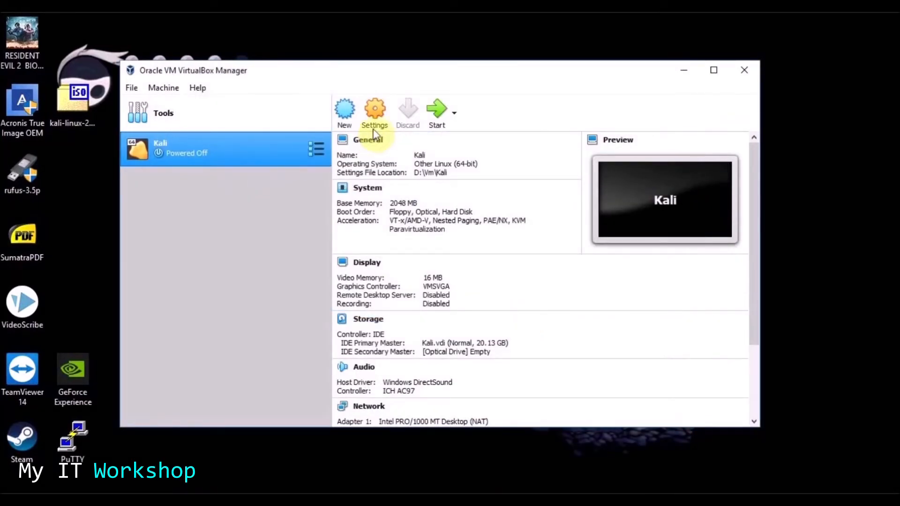
- In the Kali machine's Settings, set 2 processors and show the Display page
{"action": "left_click", "coordinate": [375, 119]}
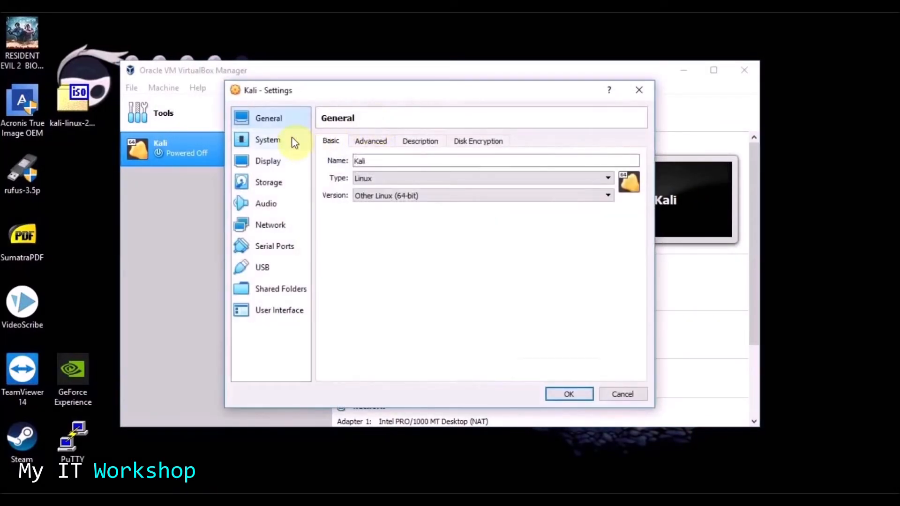
{"action": "left_click", "coordinate": [280, 141]}
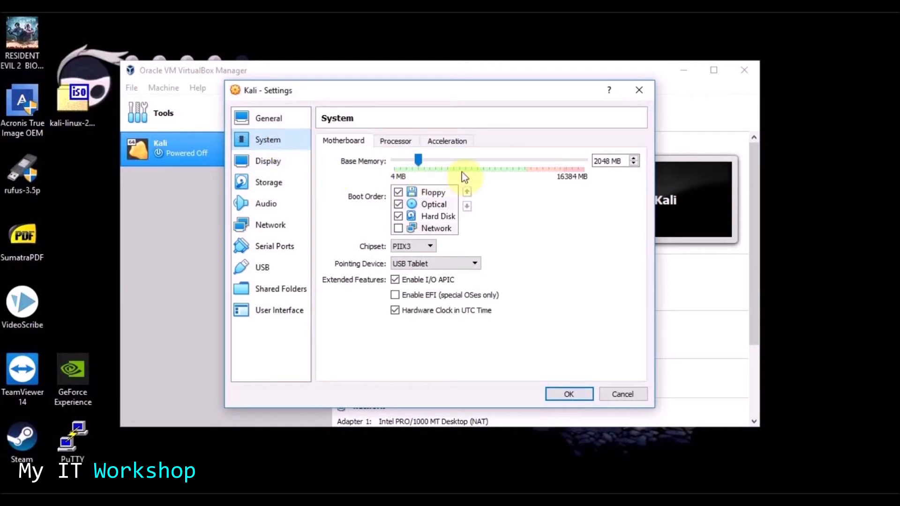
{"action": "mouse_move", "coordinate": [412, 160]}
{"action": "left_mouse_down"}
{"action": "mouse_move", "coordinate": [567, 160]}
{"action": "mouse_move", "coordinate": [415, 161]}
{"action": "mouse_move", "coordinate": [419, 175]}
{"action": "left_mouse_up"}
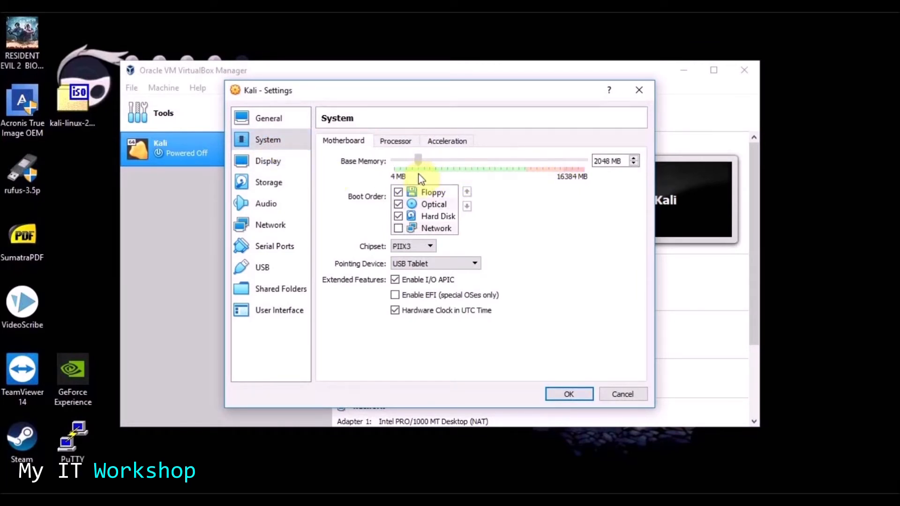
{"action": "left_click", "coordinate": [395, 141]}
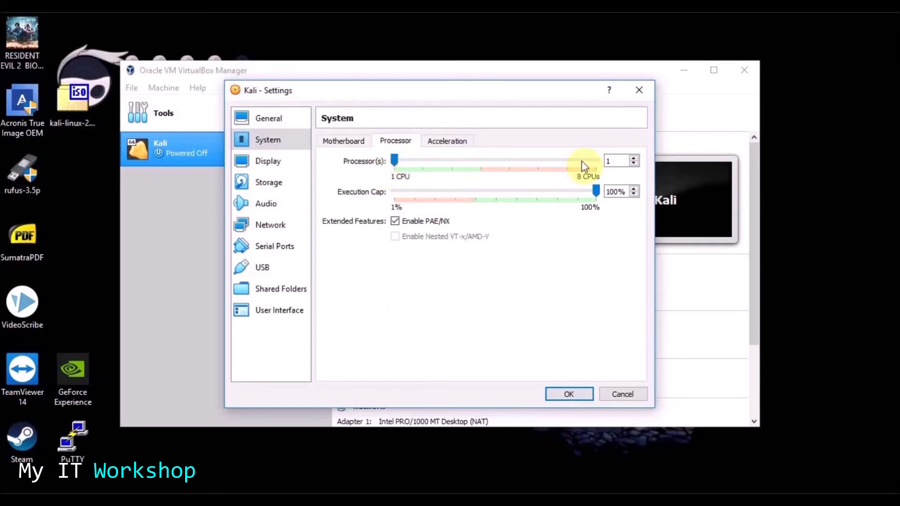
{"action": "left_click", "coordinate": [633, 158]}
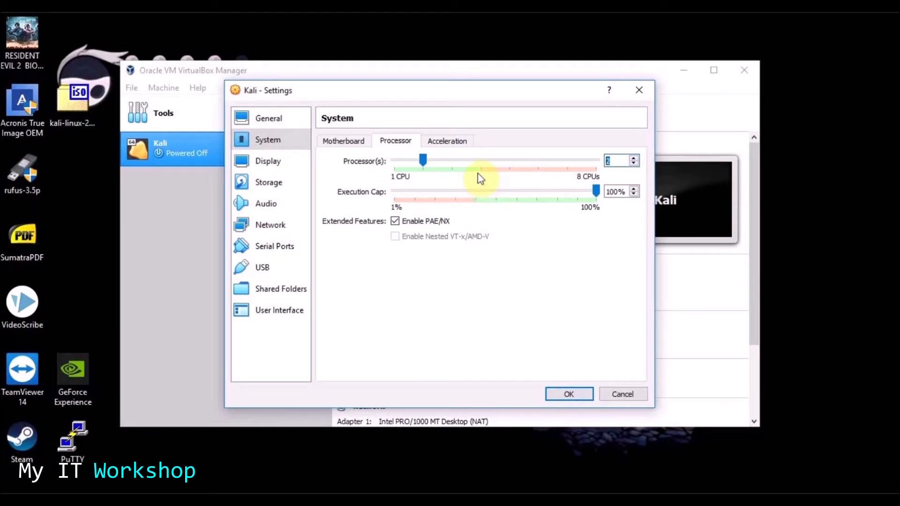
{"action": "left_click", "coordinate": [277, 163]}
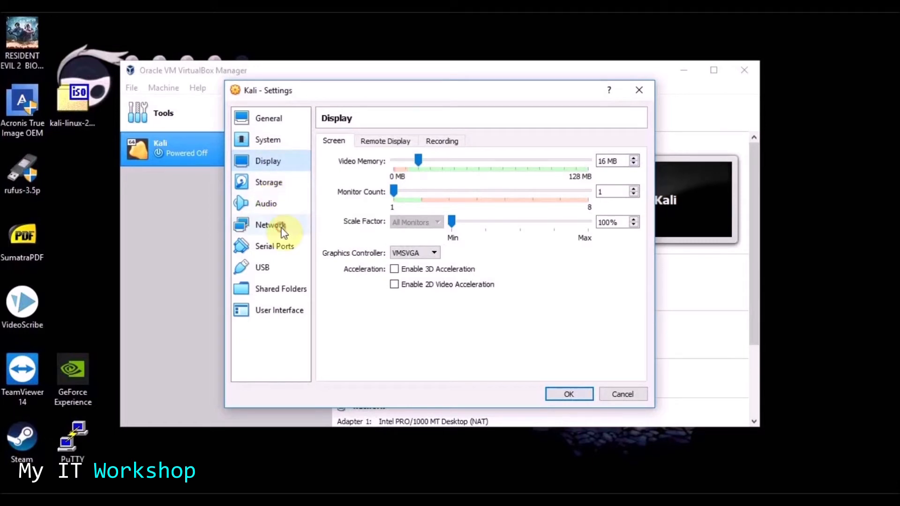
{"action": "left_click", "coordinate": [282, 228]}
{"action": "left_click", "coordinate": [278, 168]}
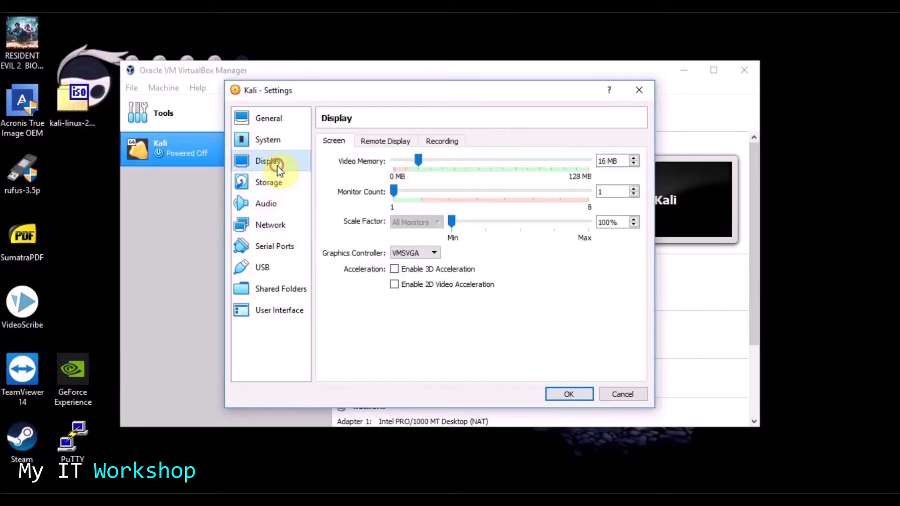
- Switch Adapter 1 from NAT to Bridged Adapter on the Realtek PCIe GBE Family Controller, checking the Advanced MAC address
{"action": "left_click", "coordinate": [284, 230]}
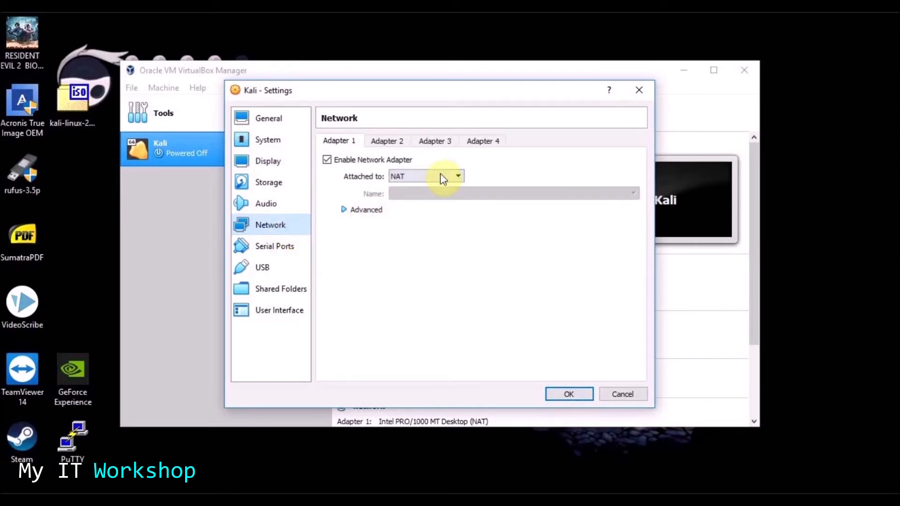
{"action": "left_click", "coordinate": [457, 181]}
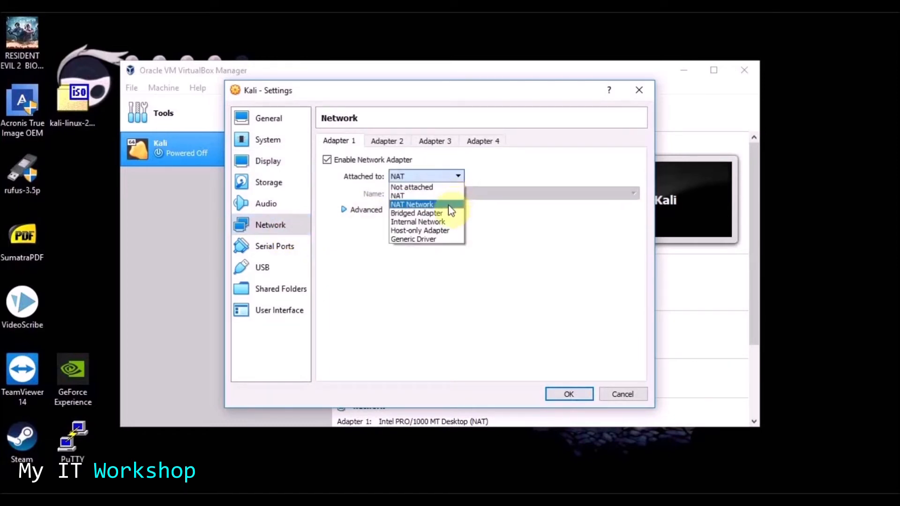
{"action": "left_click", "coordinate": [448, 217]}
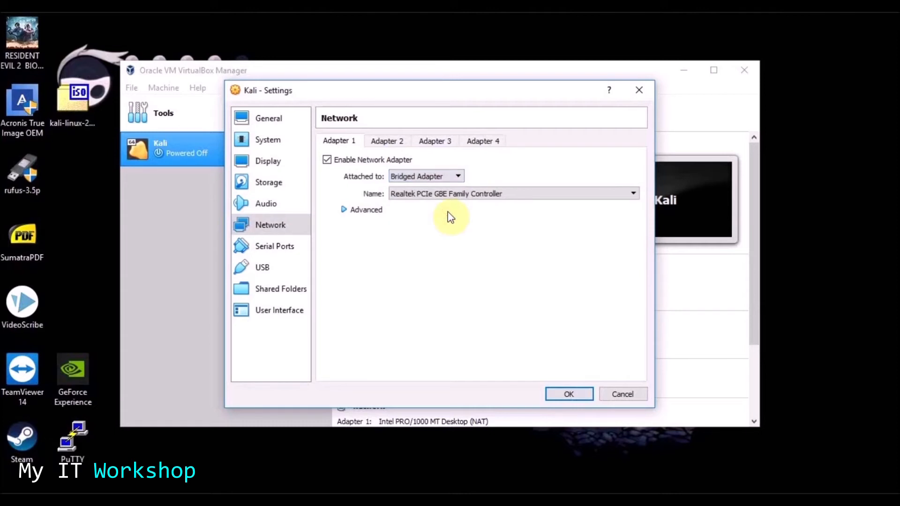
{"action": "left_click", "coordinate": [475, 196]}
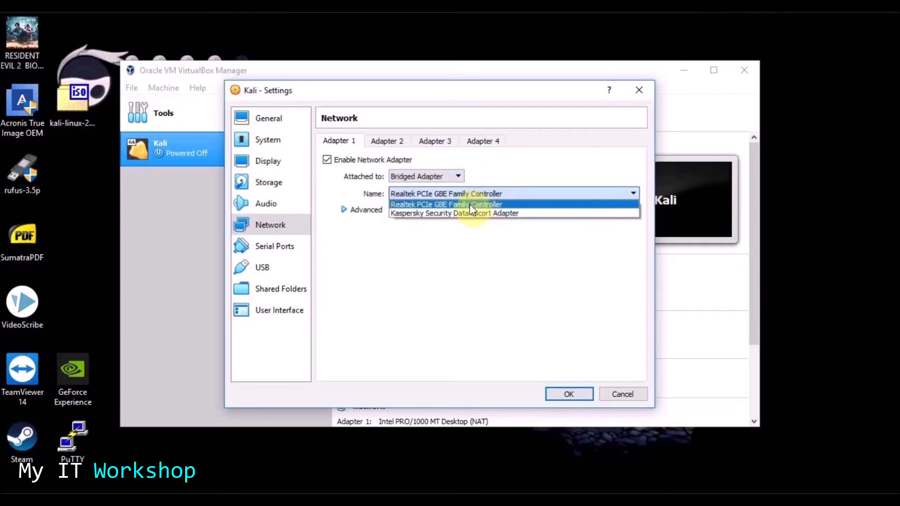
{"action": "left_click", "coordinate": [459, 205]}
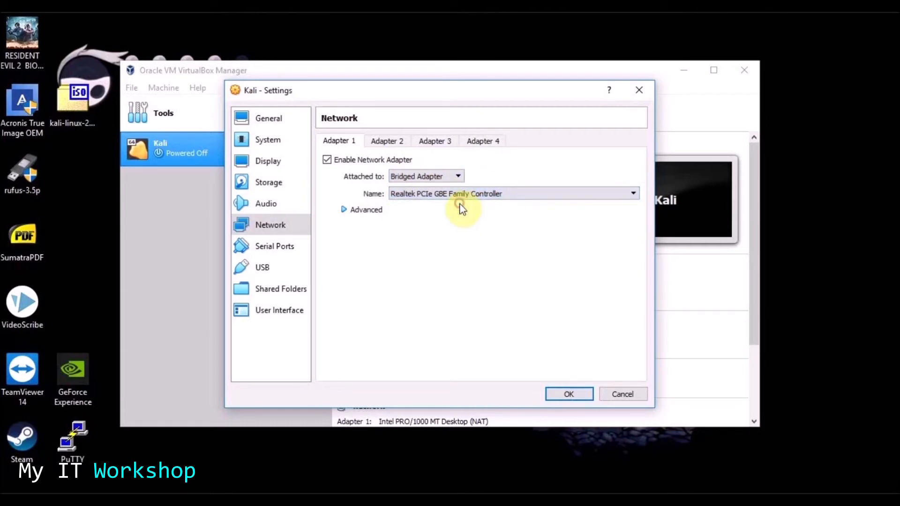
{"action": "left_click", "coordinate": [430, 177]}
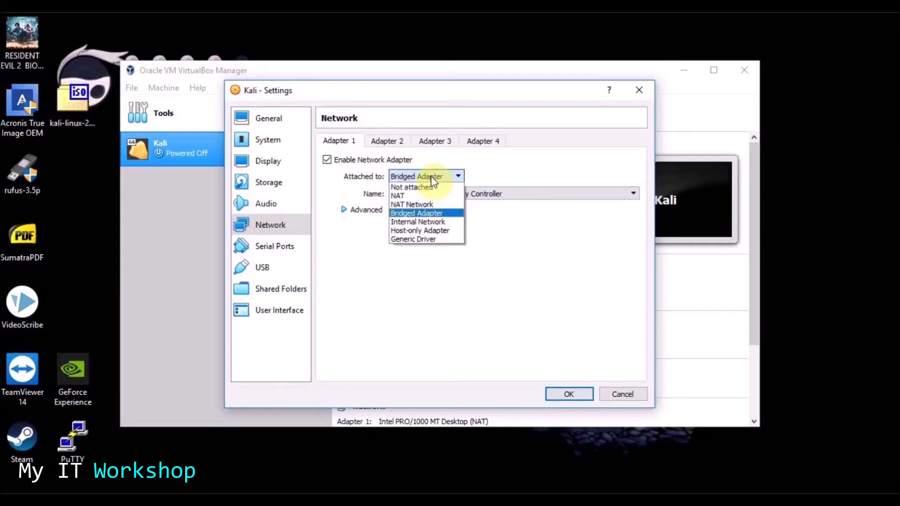
{"action": "left_click", "coordinate": [434, 212]}
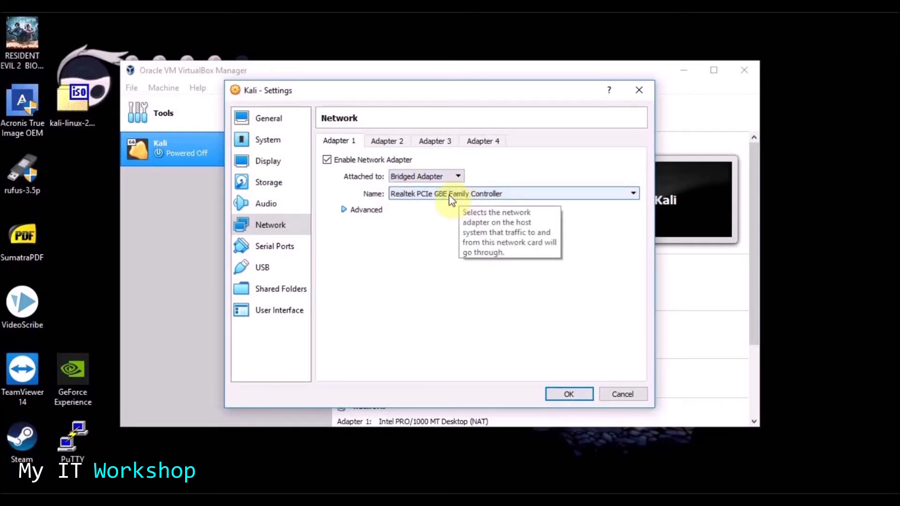
{"action": "left_click", "coordinate": [342, 211]}
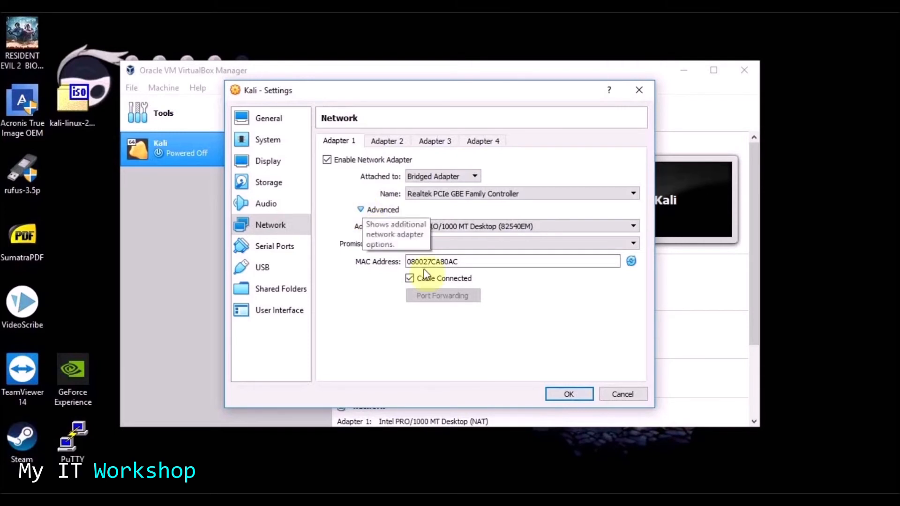
{"action": "left_click_drag", "start_coordinate": [452, 261], "coordinate": [398, 262]}
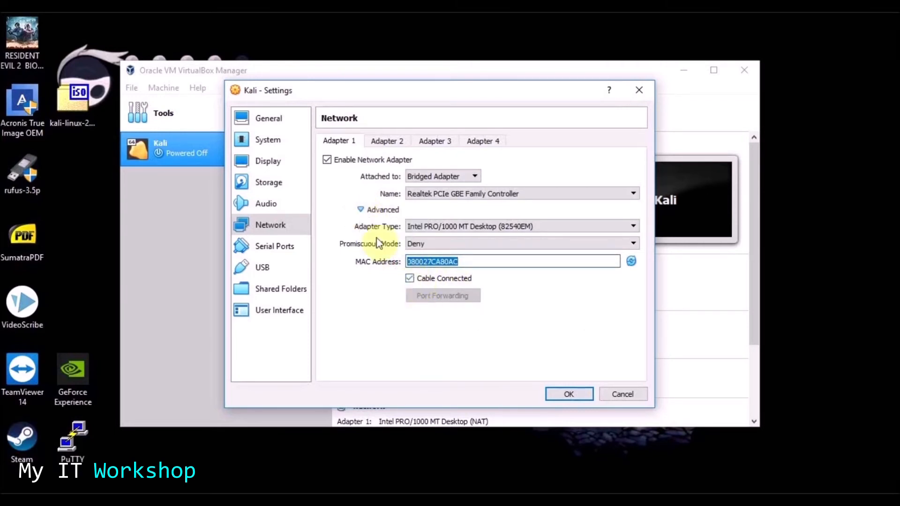
{"action": "left_click", "coordinate": [361, 210]}
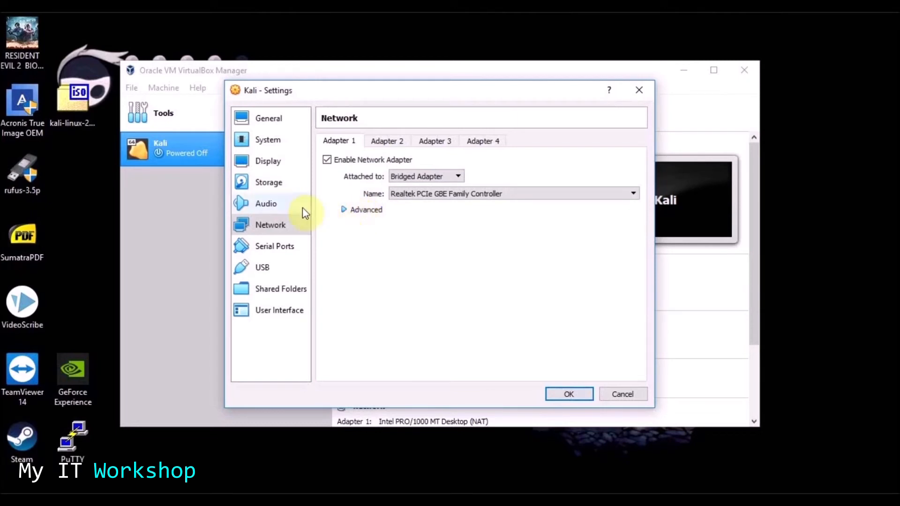
- Review the USB, Display and Storage pages, save Kali's settings, and close VirtualBox Manager
{"action": "left_click", "coordinate": [278, 266]}
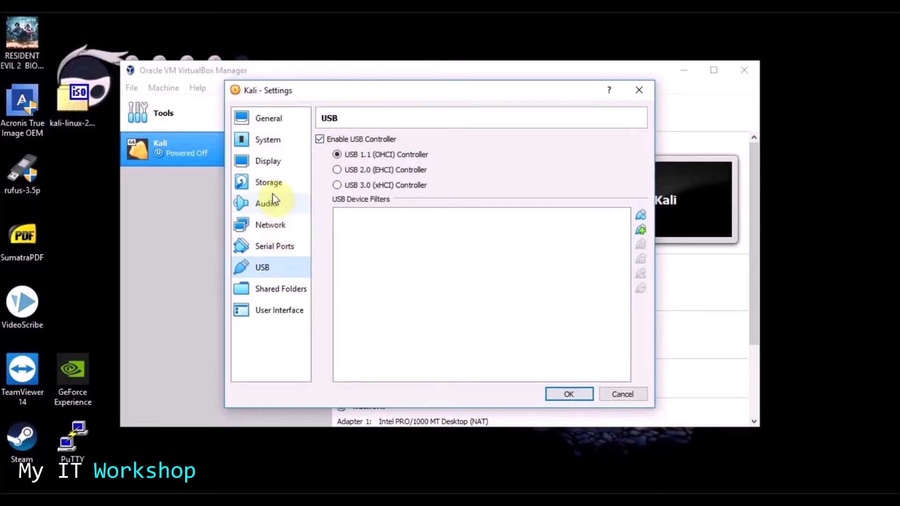
{"action": "left_click", "coordinate": [276, 165]}
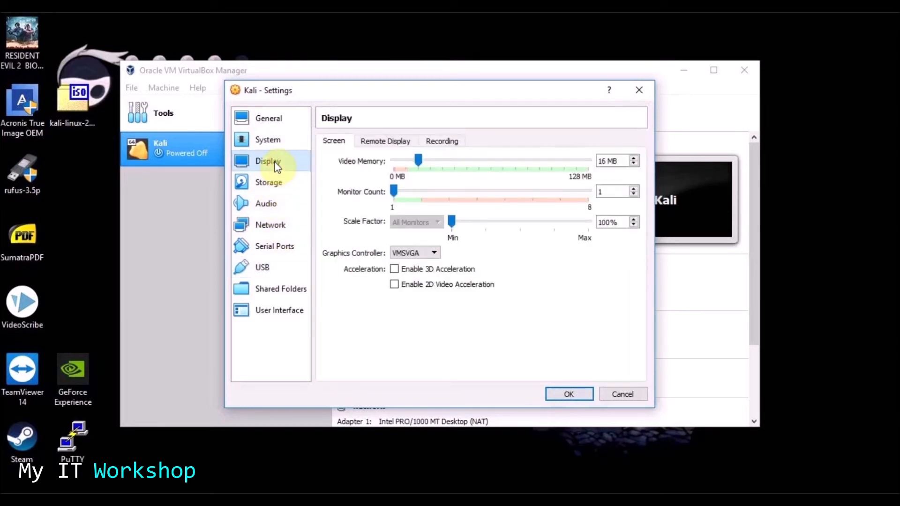
{"action": "left_click", "coordinate": [275, 186]}
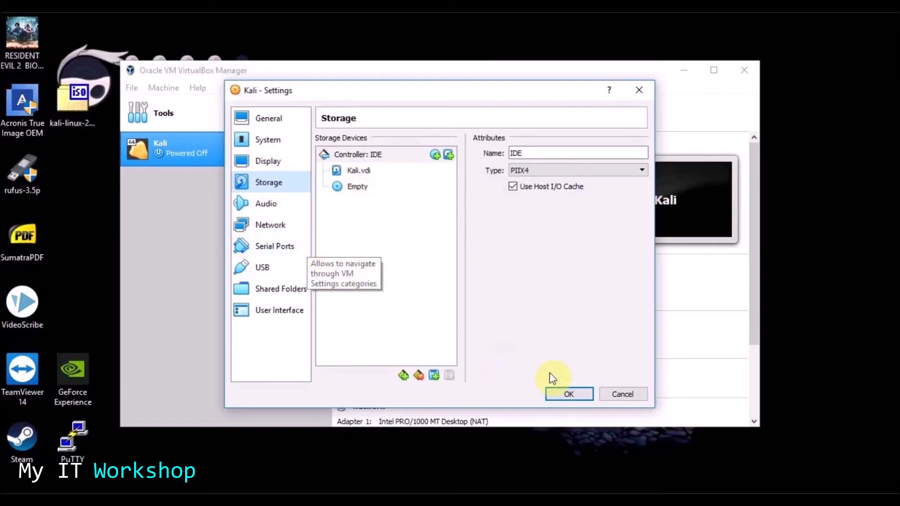
{"action": "left_click", "coordinate": [566, 392]}
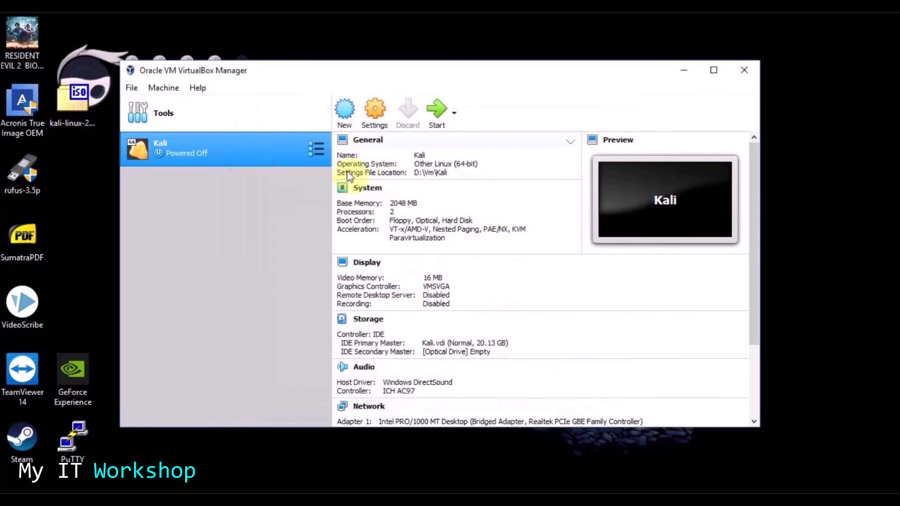
{"action": "left_click", "coordinate": [746, 76]}
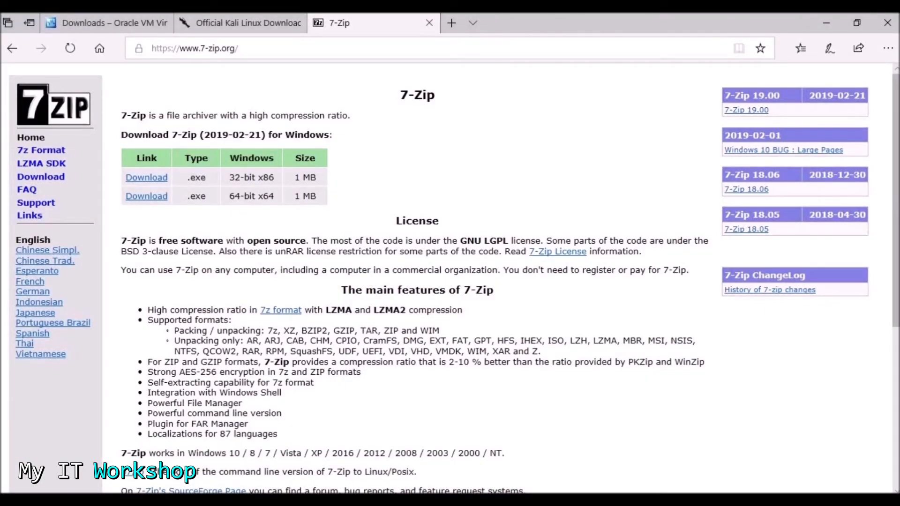
- In a new Edge tab, paste and load the bellard.org JSLinux fedora29-riscv address with mem=256
{"action": "left_click", "coordinate": [451, 23]}
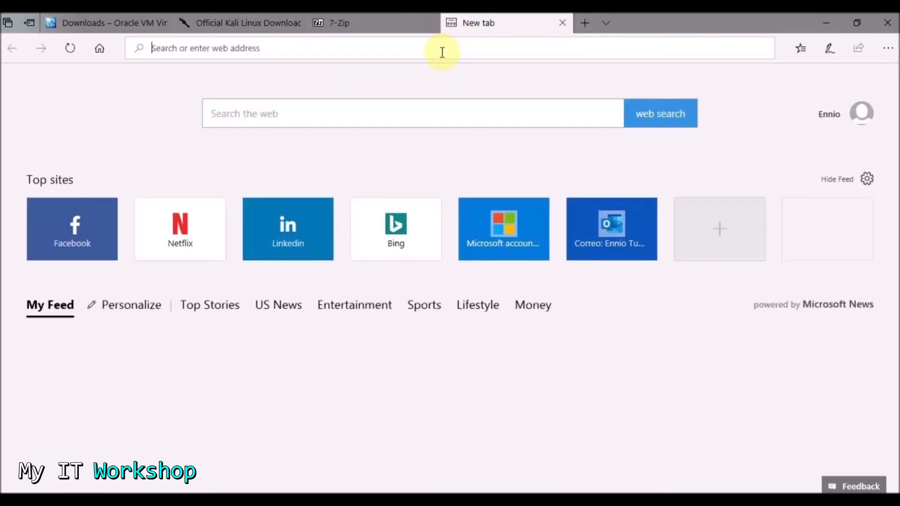
{"action": "type", "text": "https://bellard.org/jslinux/vm.html?cpu=riscv64&url=https://bellard.org/jslinux/fedora29-riscv-2.cfg&mem=256"}
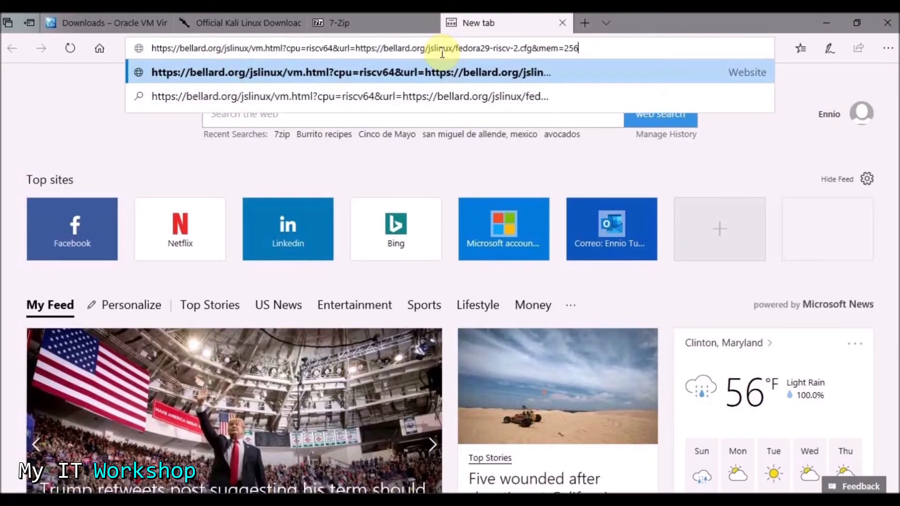
{"action": "key", "text": "Return"}
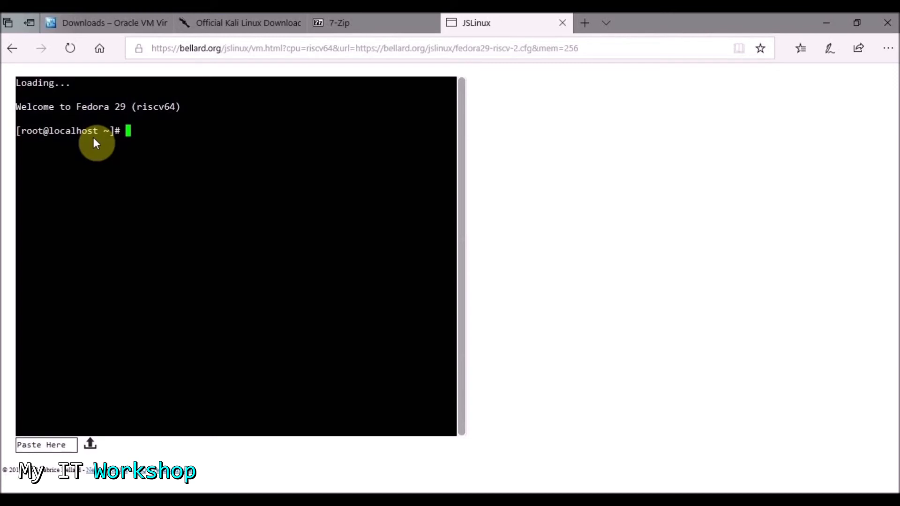
- Run WHOAMI, which fails as command not found, then lowercase whoami, which returns root
{"action": "type", "text": "WHOAMI"}
{"action": "key", "text": "Return"}
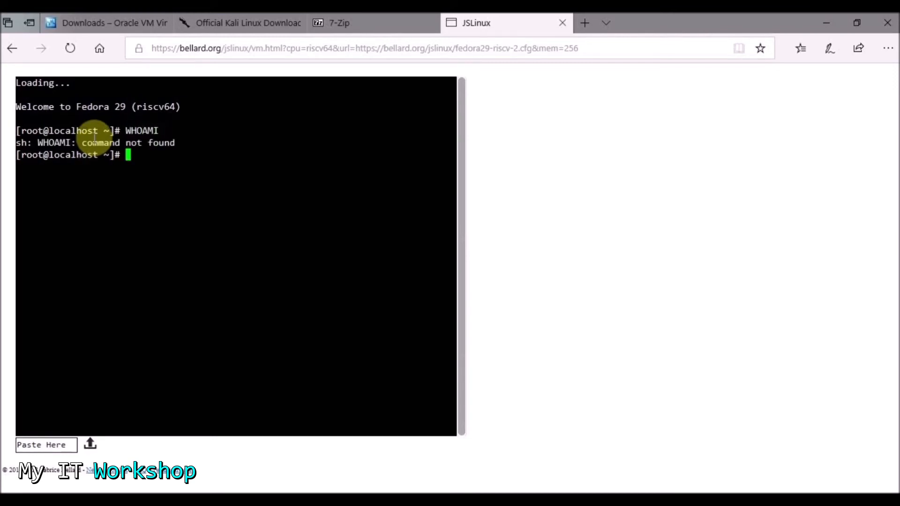
{"action": "type", "text": "whoami"}
{"action": "key", "text": "Return"}
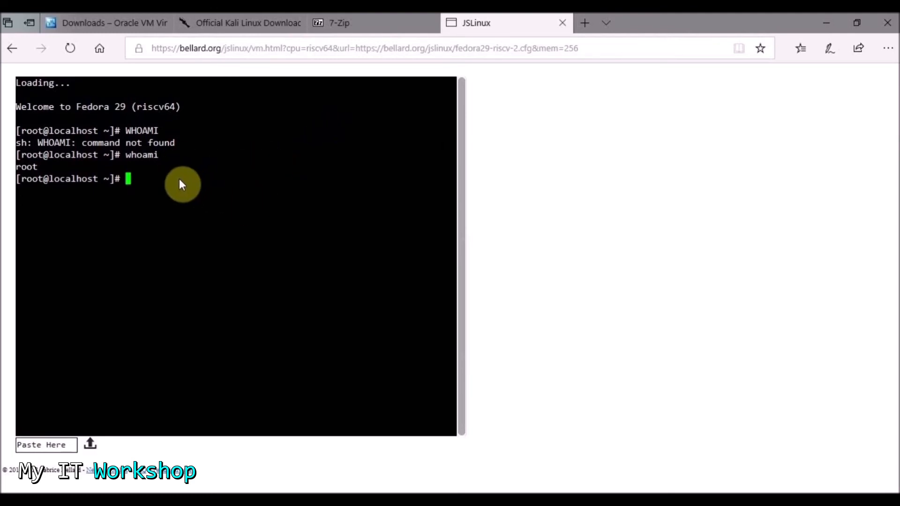
- Close Edge with all its tabs and move the VirtualBox-6.0.6 installer icon below the kali-linux ISO
{"action": "left_click", "coordinate": [886, 23]}
{"action": "left_click", "coordinate": [381, 295]}
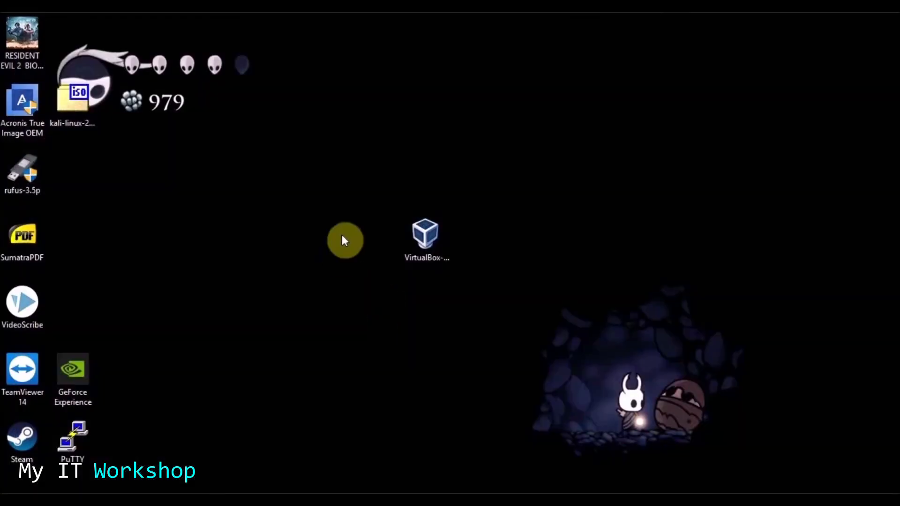
{"action": "left_click_drag", "start_coordinate": [428, 239], "coordinate": [89, 175]}
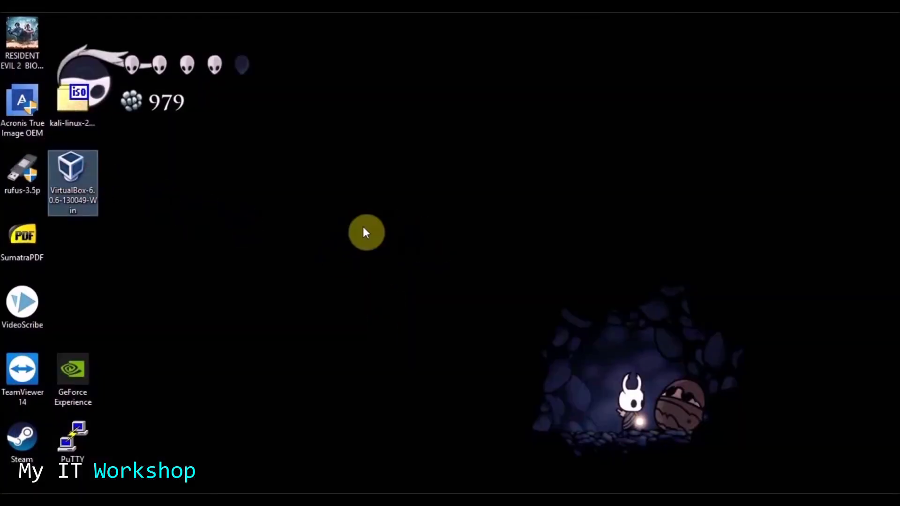